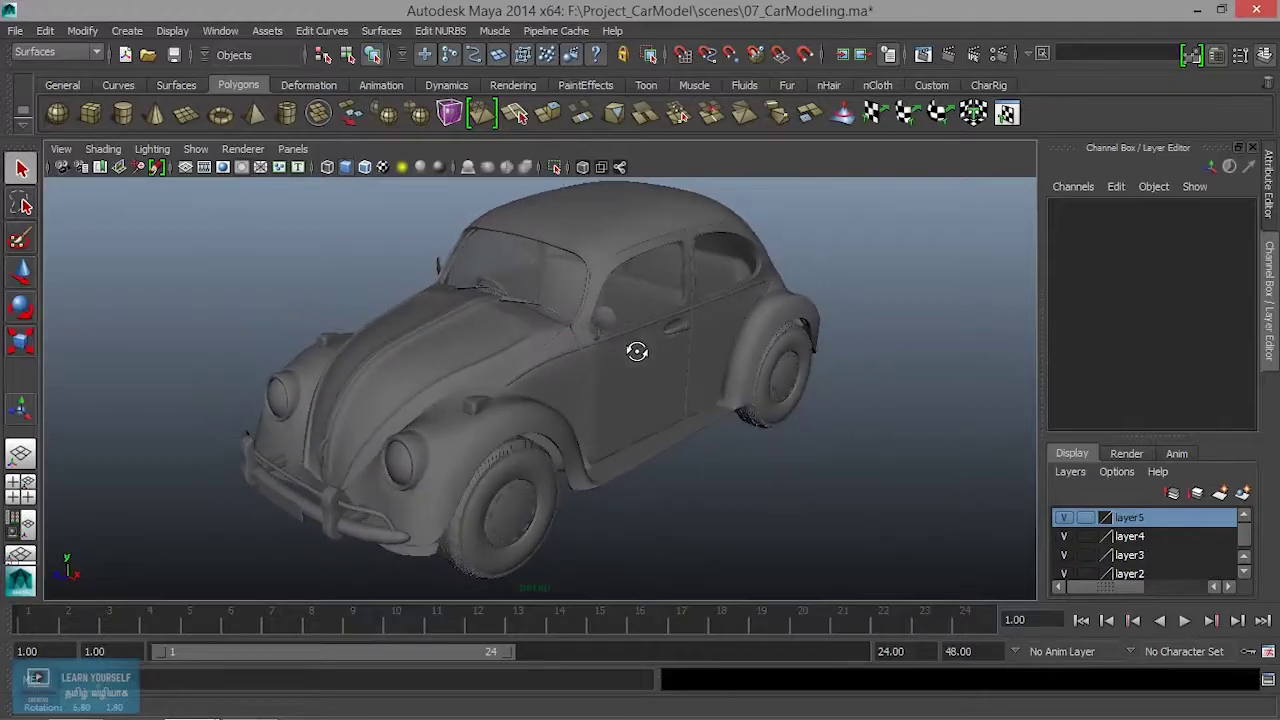
Step: Orbit the perspective view around the car and open the Window menu
mouse_move(551, 366)
left_mouse_down("alt")
mouse_move(589, 353)
mouse_move(560, 349)
mouse_move(580, 360)
mouse_move(566, 368)
left_mouse_up("alt")
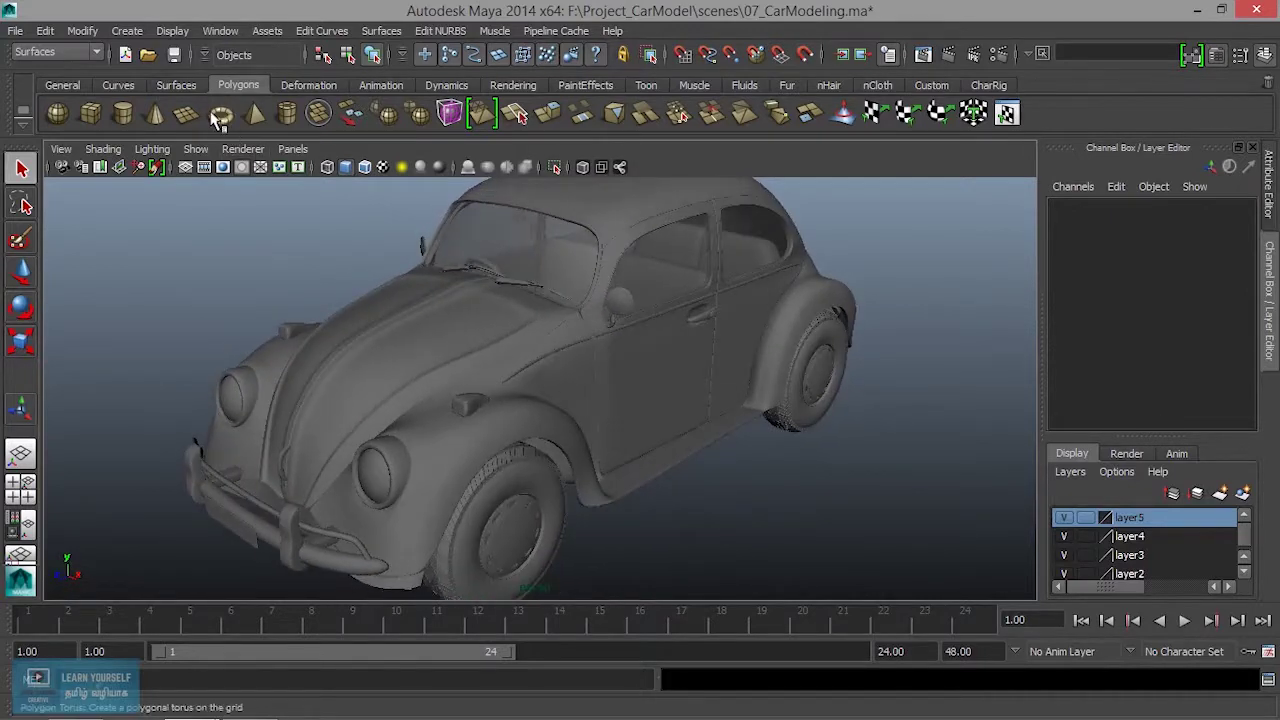
left_click(220, 31)
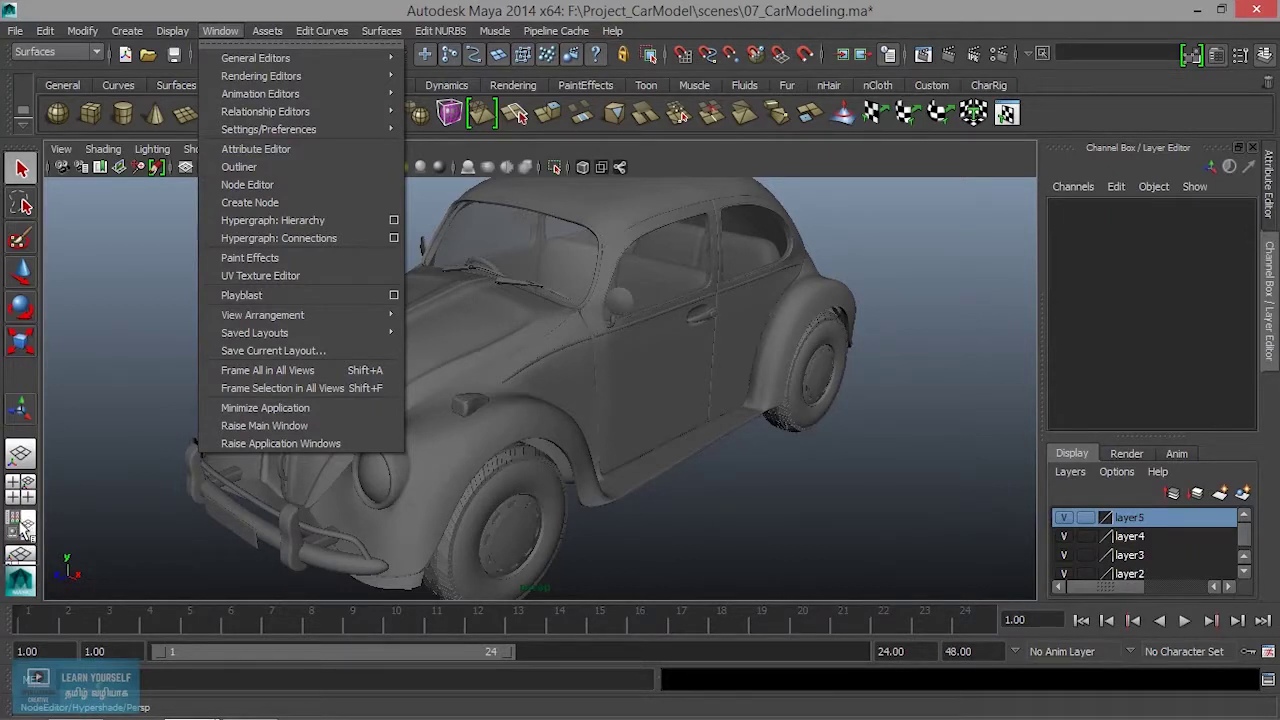
Step: Switch the workspace to the Persp/Outliner layout from the hotbox layout choices
right_click(22, 522)
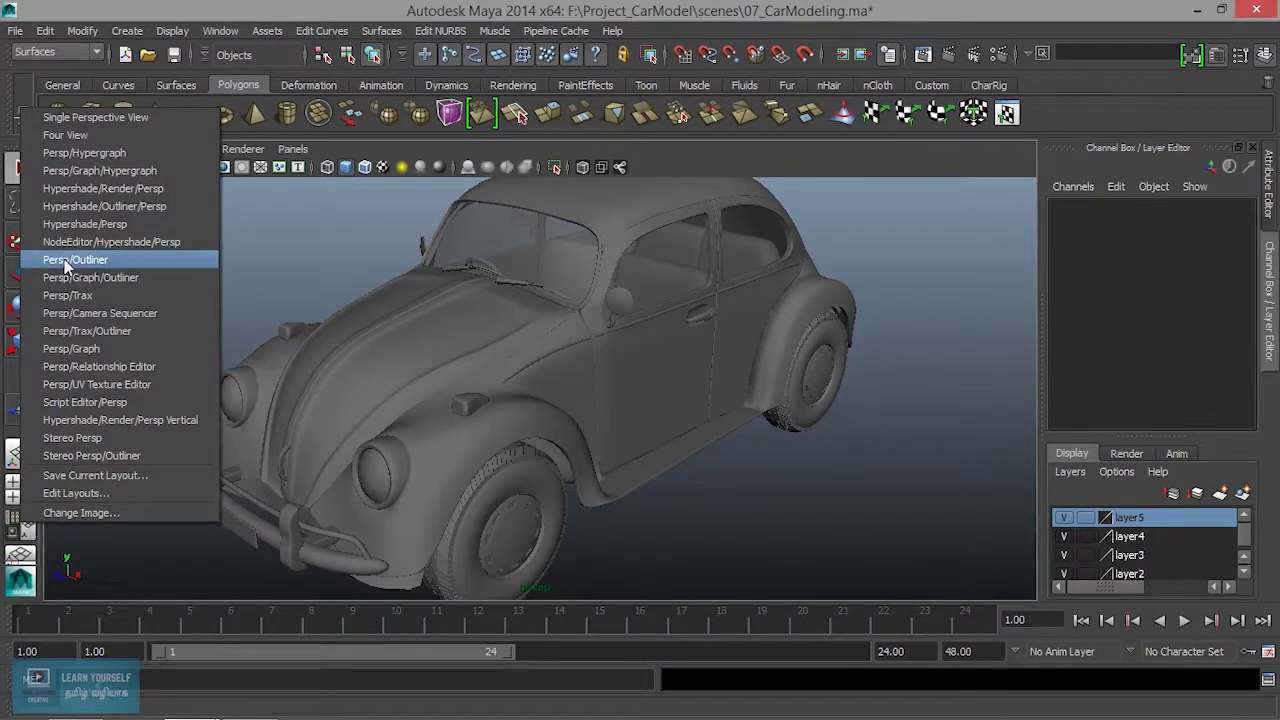
left_click(590, 430)
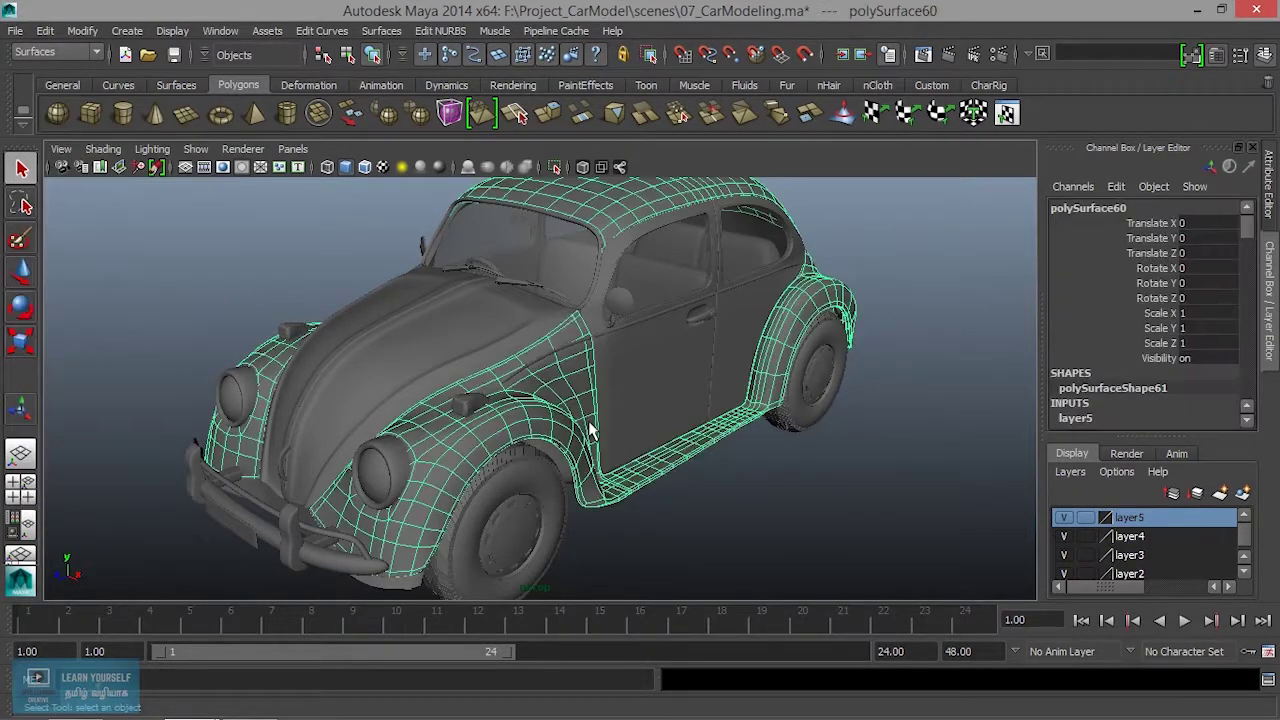
key("space")
left_click(600, 272)
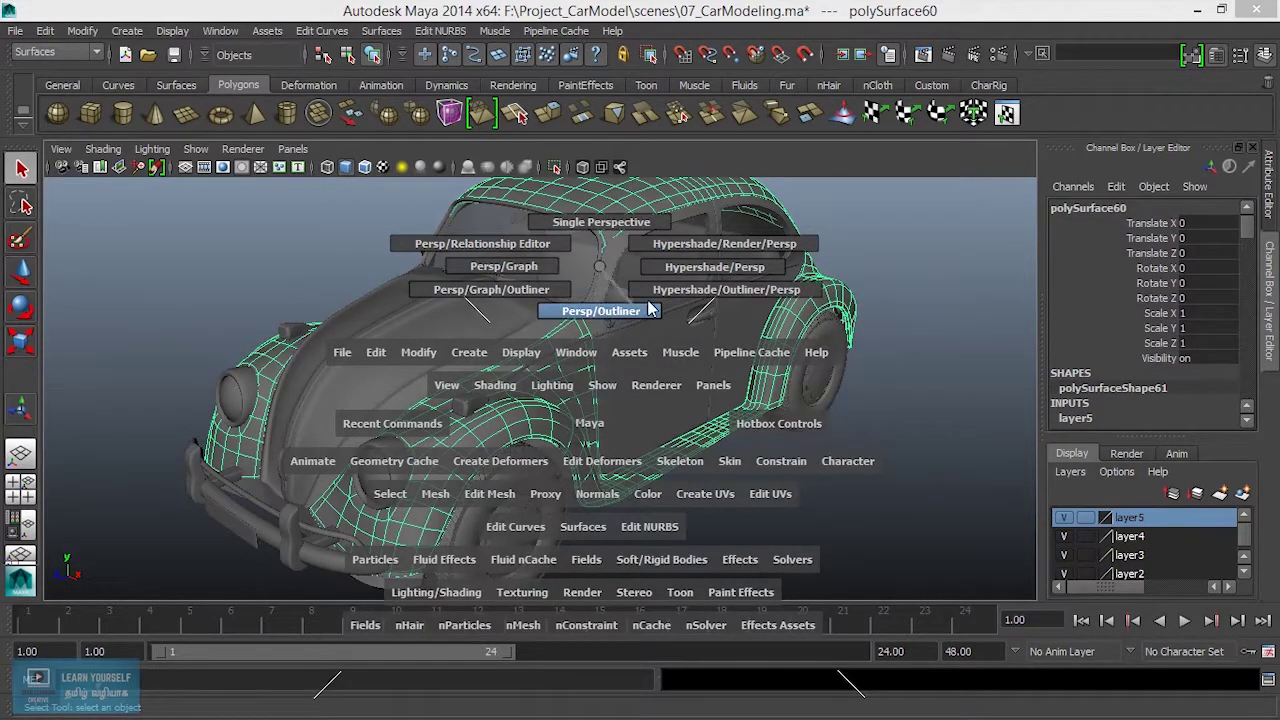
left_click(590, 314)
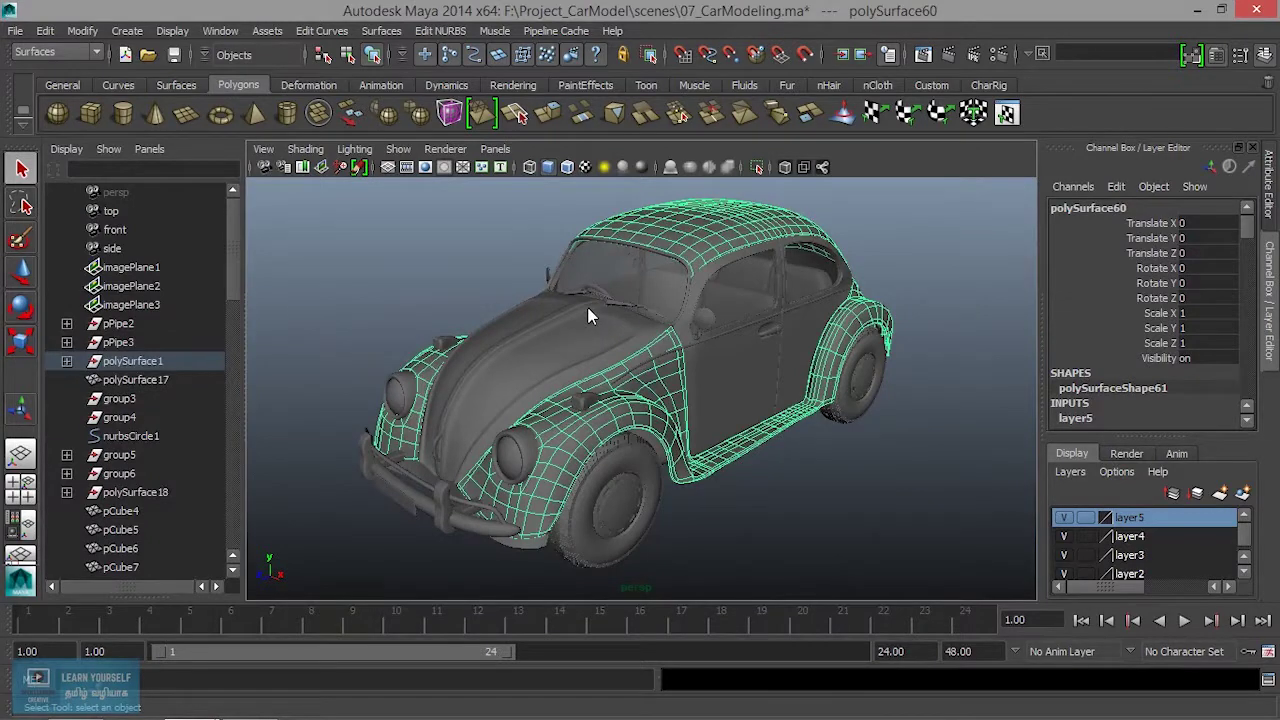
Step: Widen the Outliner and group imagePlane1 through imagePlane3 with Ctrl+G
key("ctrl+space")
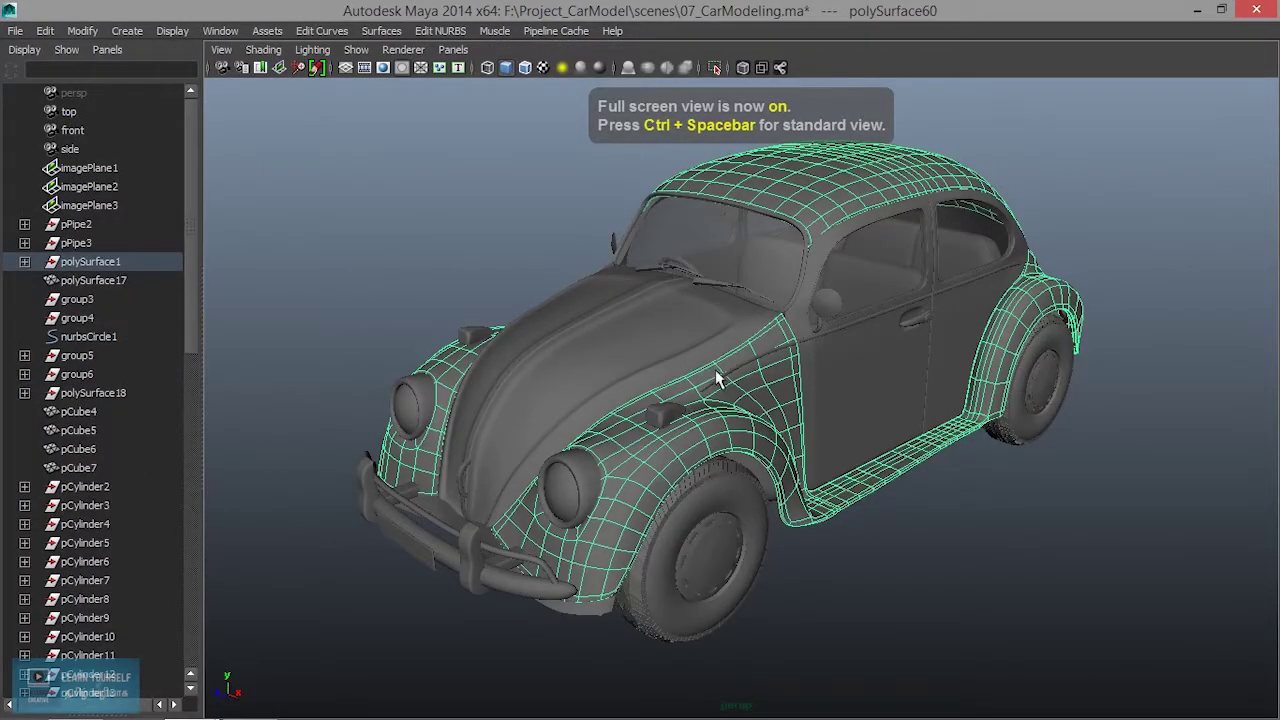
left_click_drag(205, 302, 278, 300)
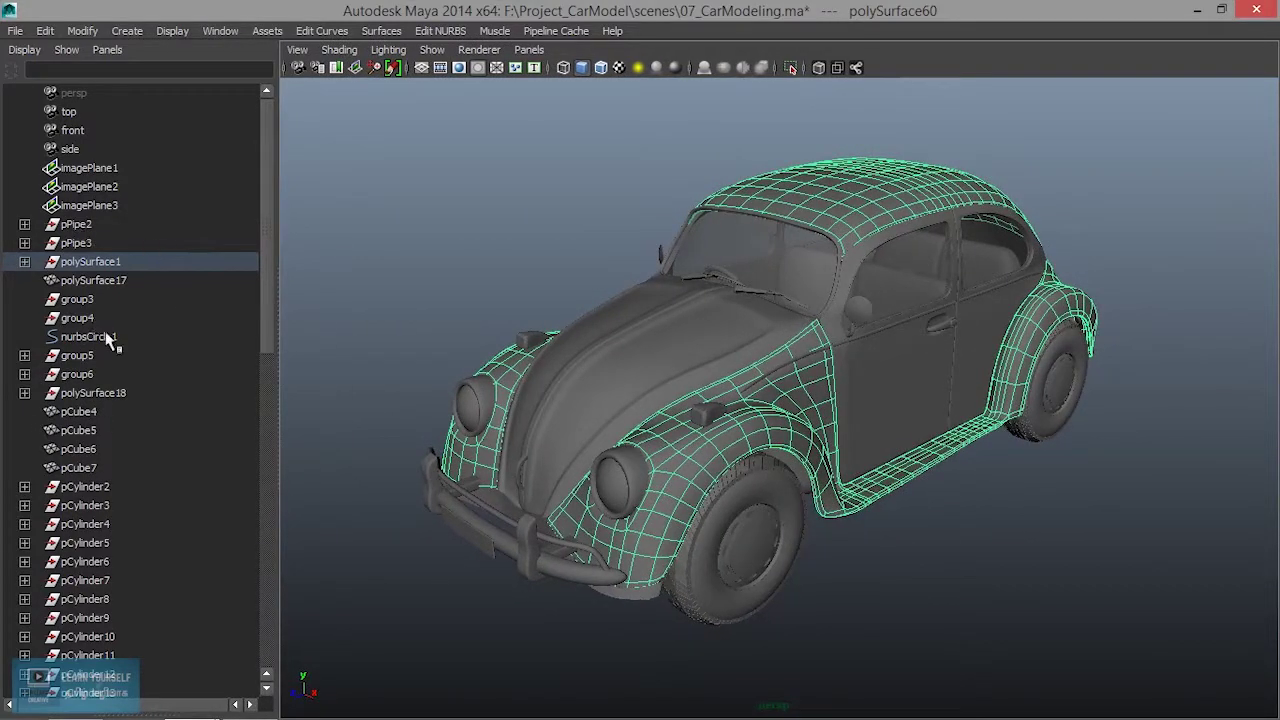
left_click(108, 170)
left_click(101, 206, "shift")
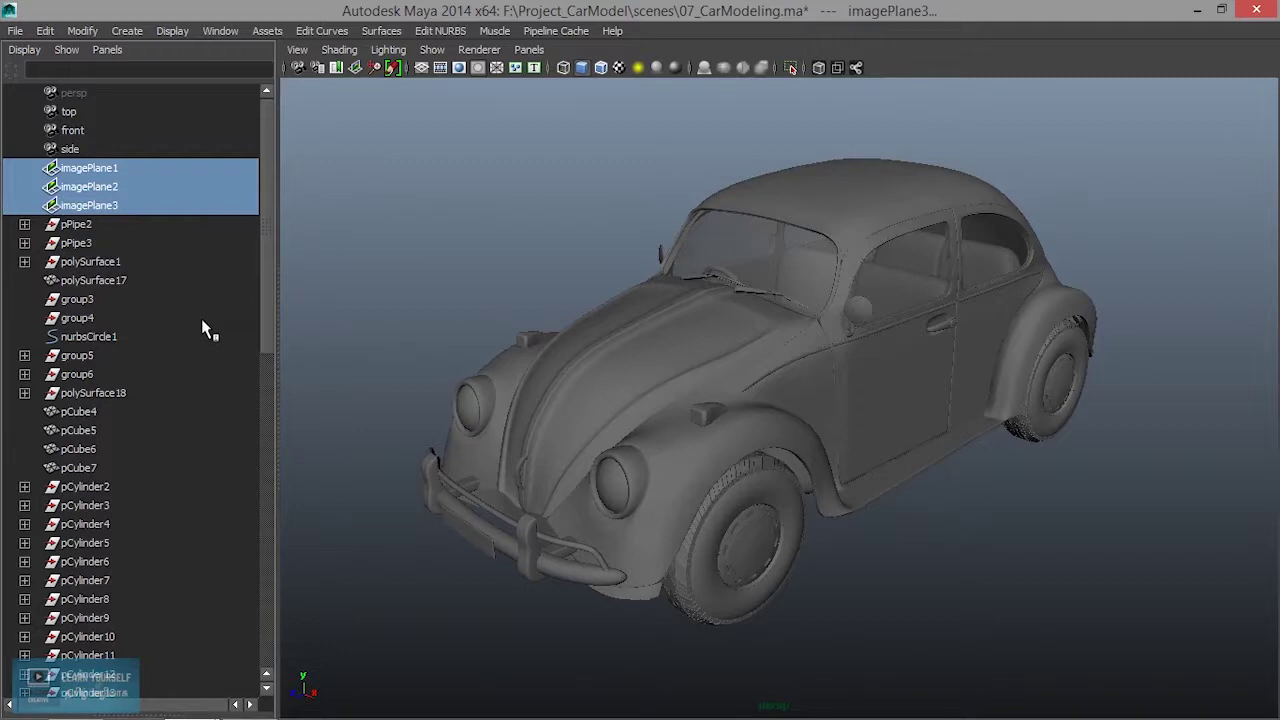
key("ctrl+g")
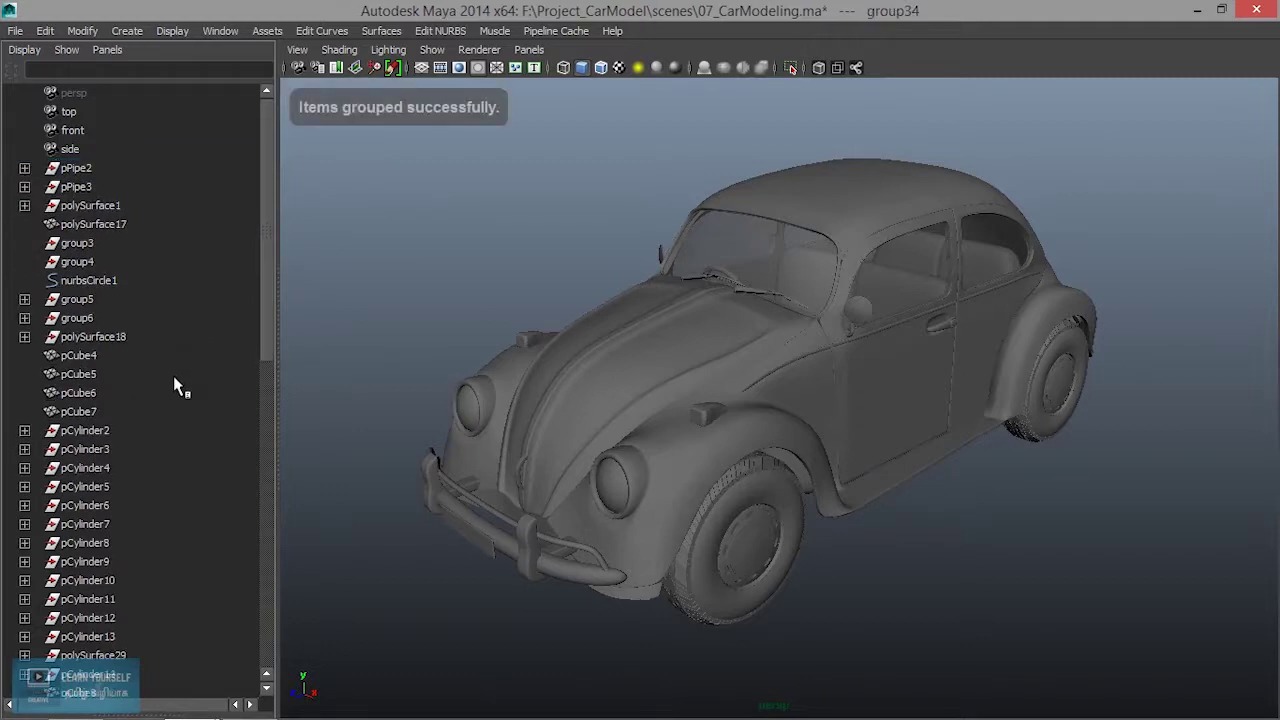
Step: Rename the new group34 to ImagePlane01
scroll(150, 400, "down", 10)
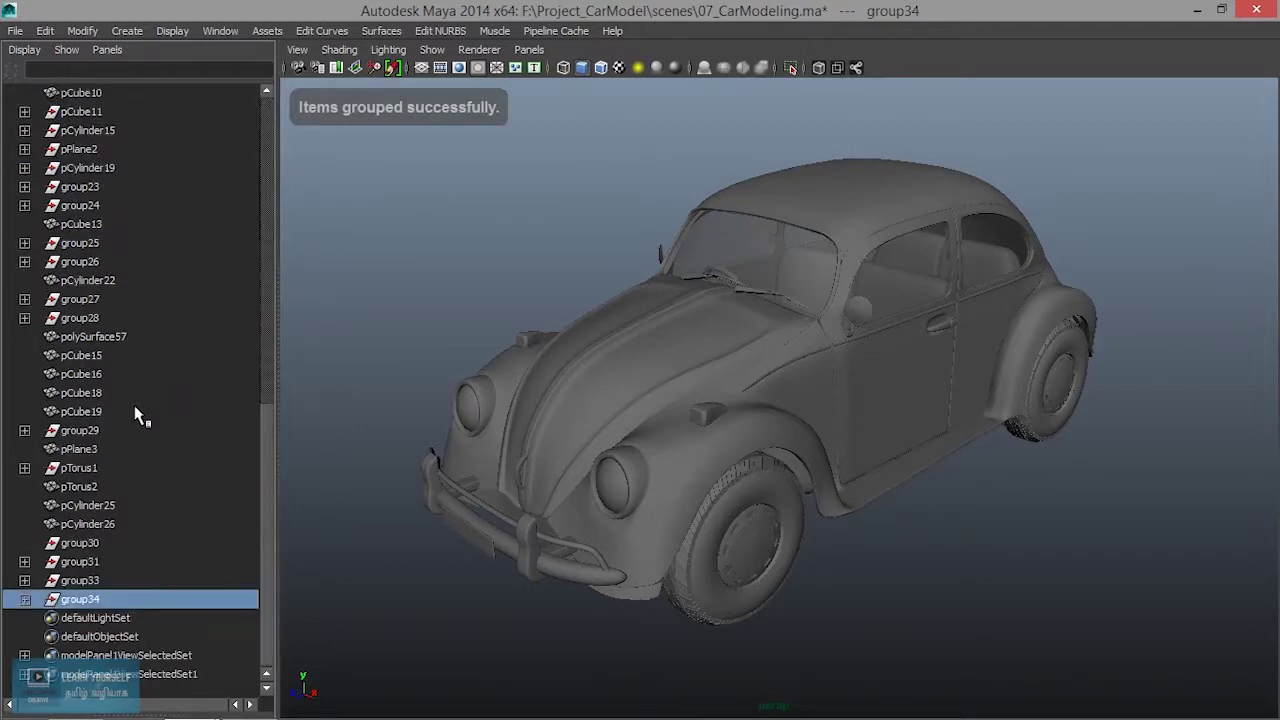
double_click(85, 599)
type("ImagePlane0")
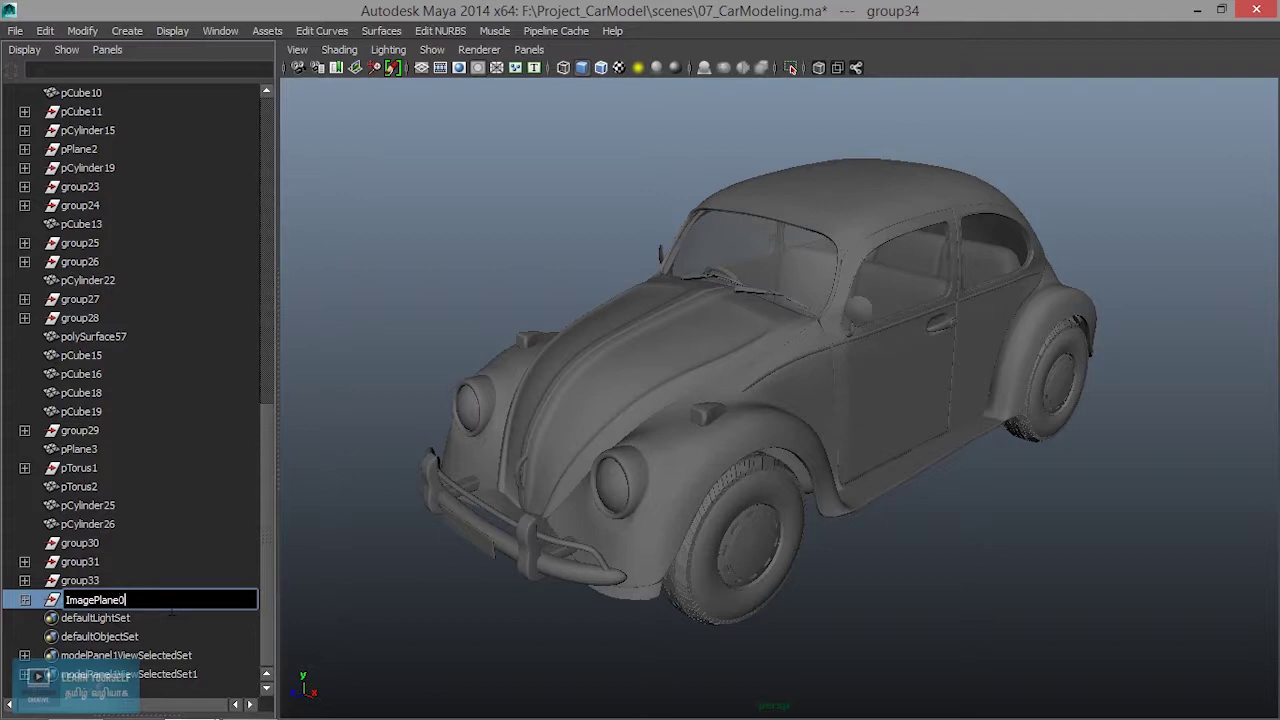
type("1")
key("Return")
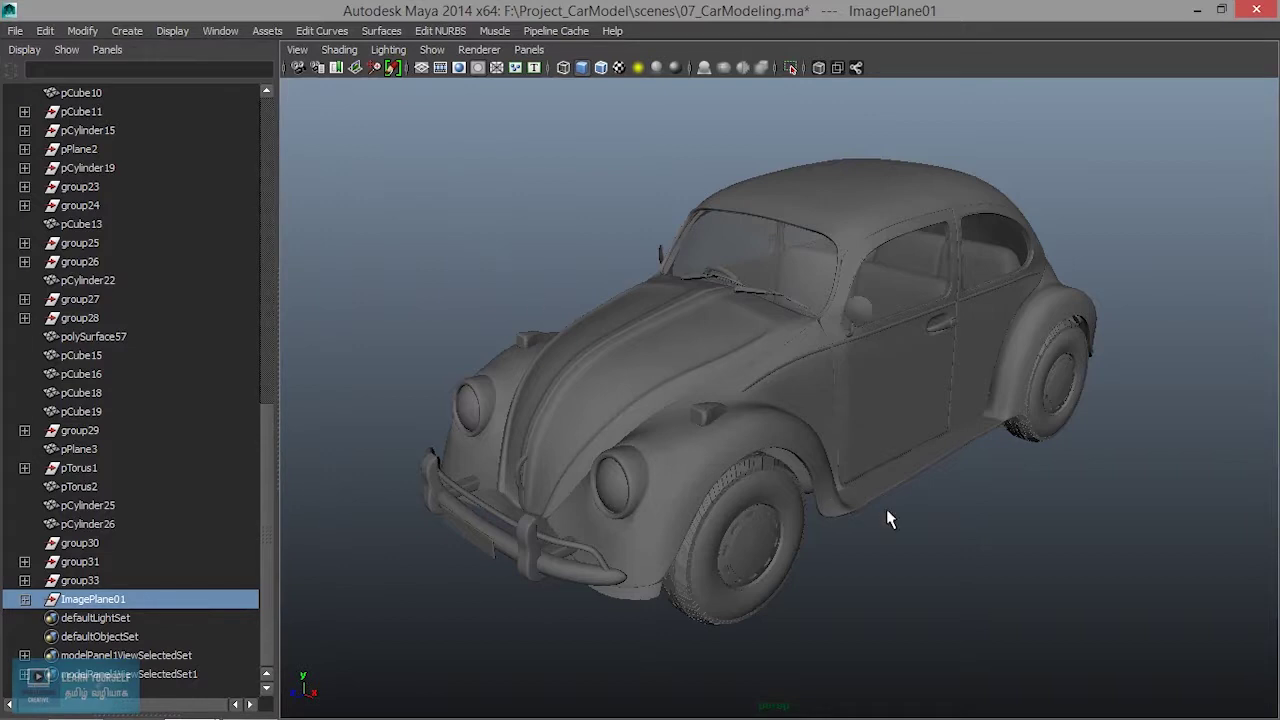
key("ctrl+shift+a")
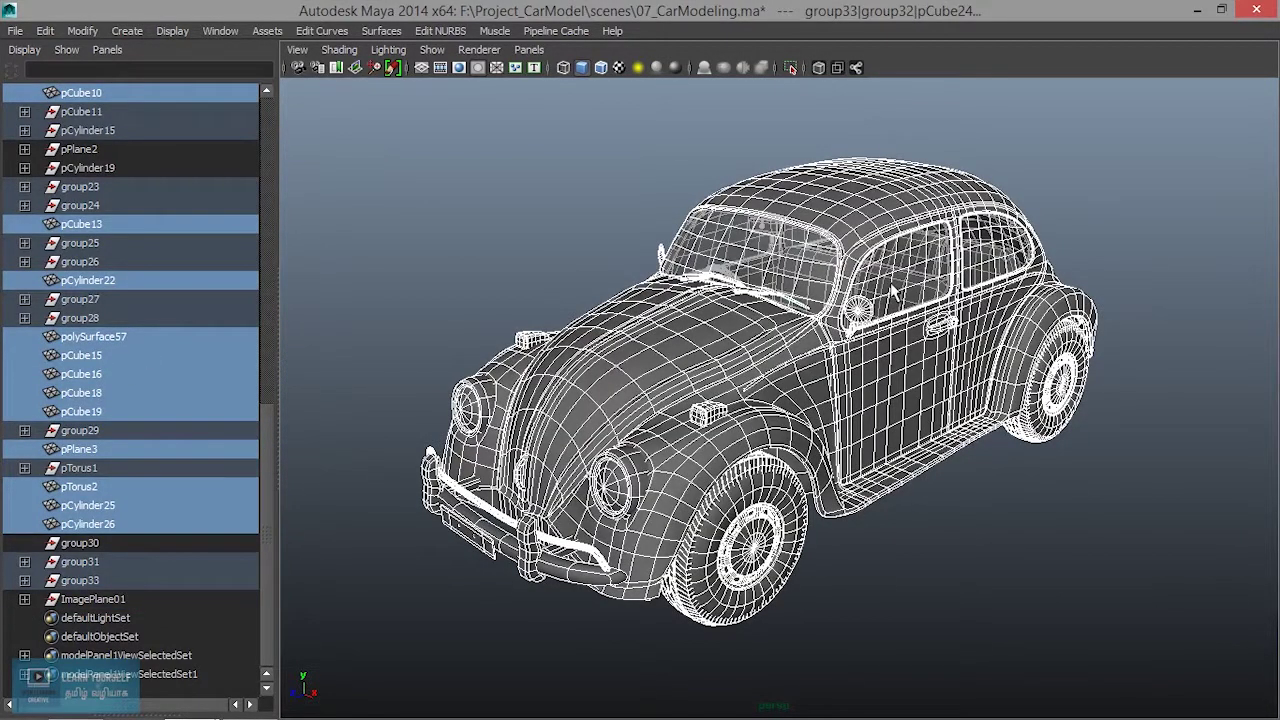
Step: Select all the car's objects, briefly viewing their attributes before restoring the channel box
key("ctrl+a")
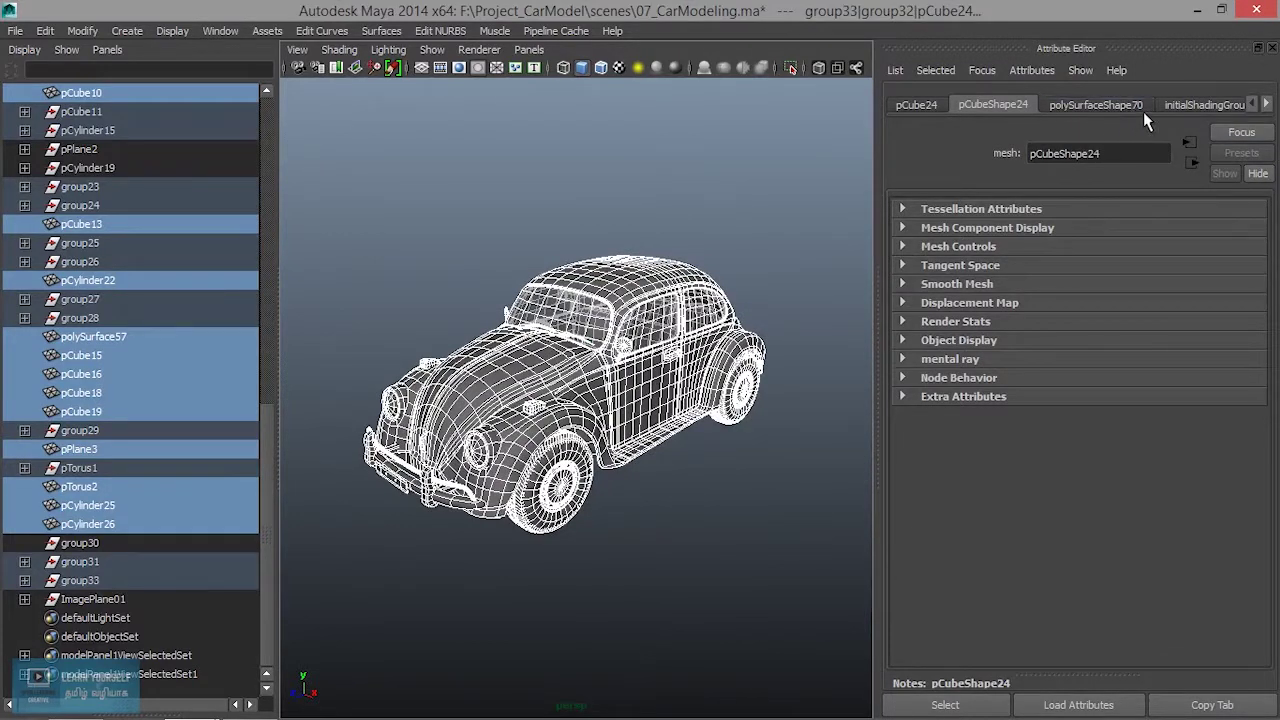
left_click(1267, 105)
left_click(711, 207)
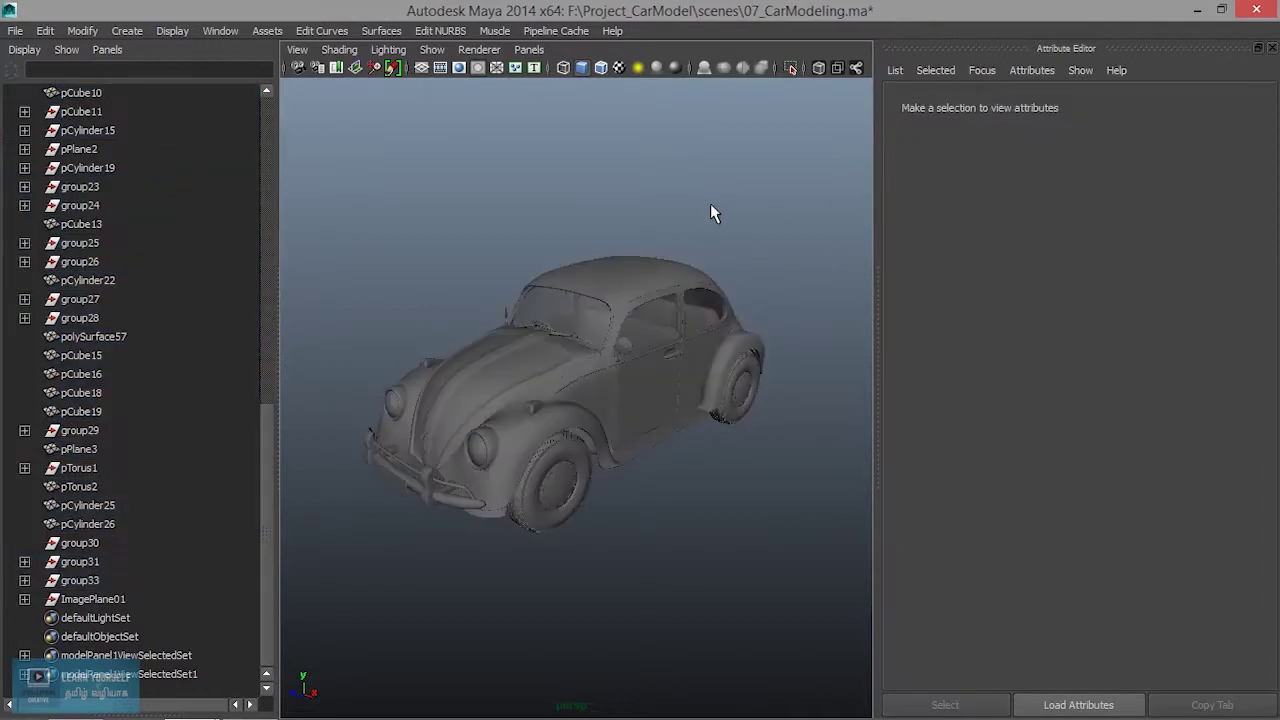
key("ctrl+a")
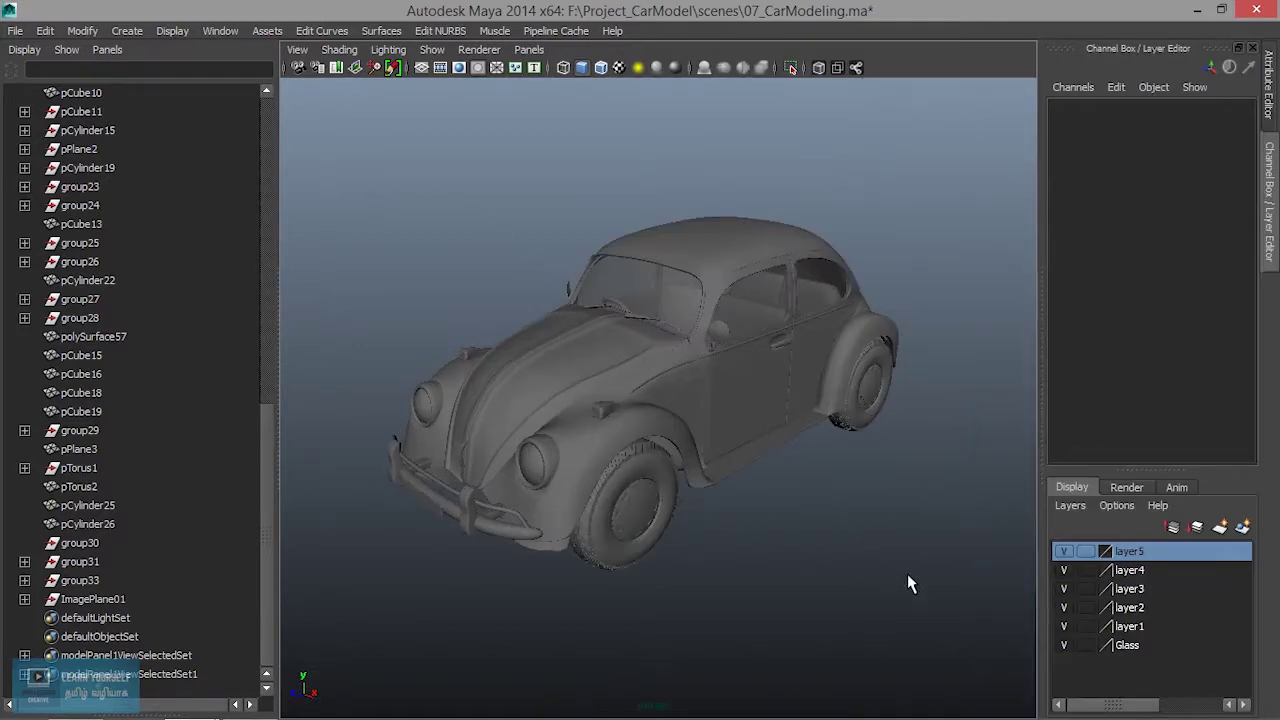
key("ctrl+z")
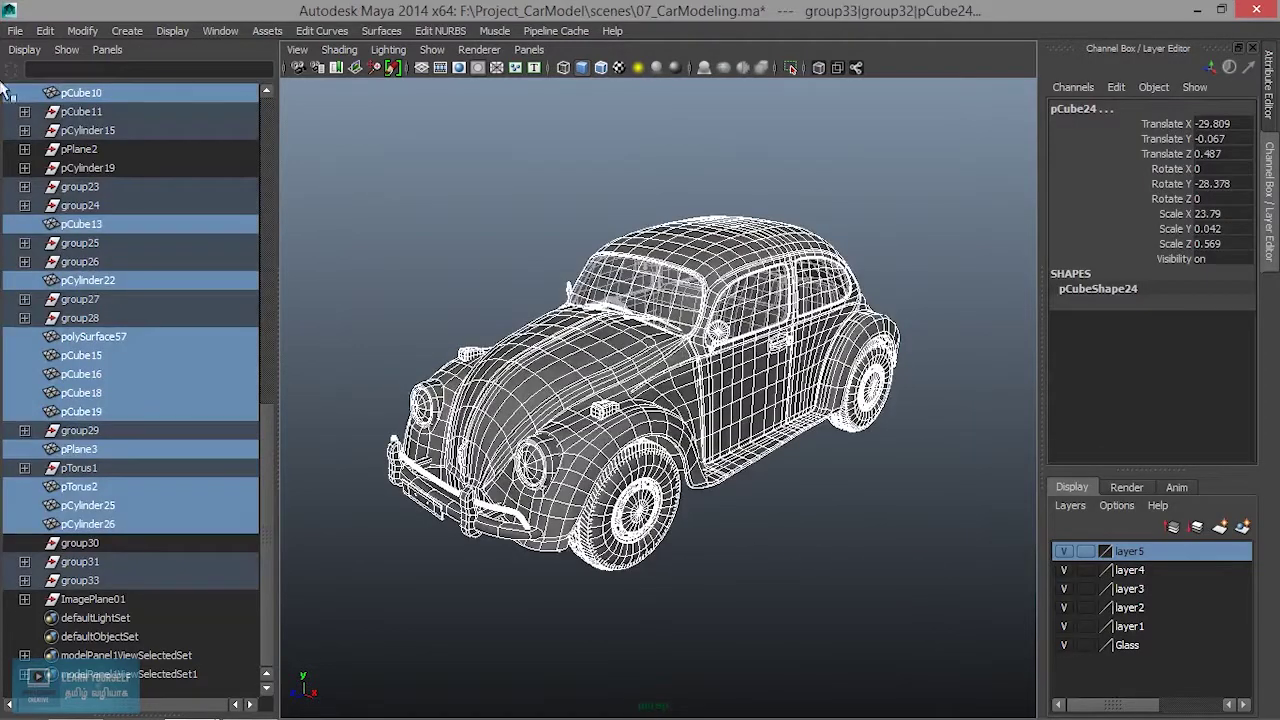
Step: Delete construction history from all selected car parts via Edit > Delete by Type > History
left_click(45, 30)
mouse_move(89, 224)
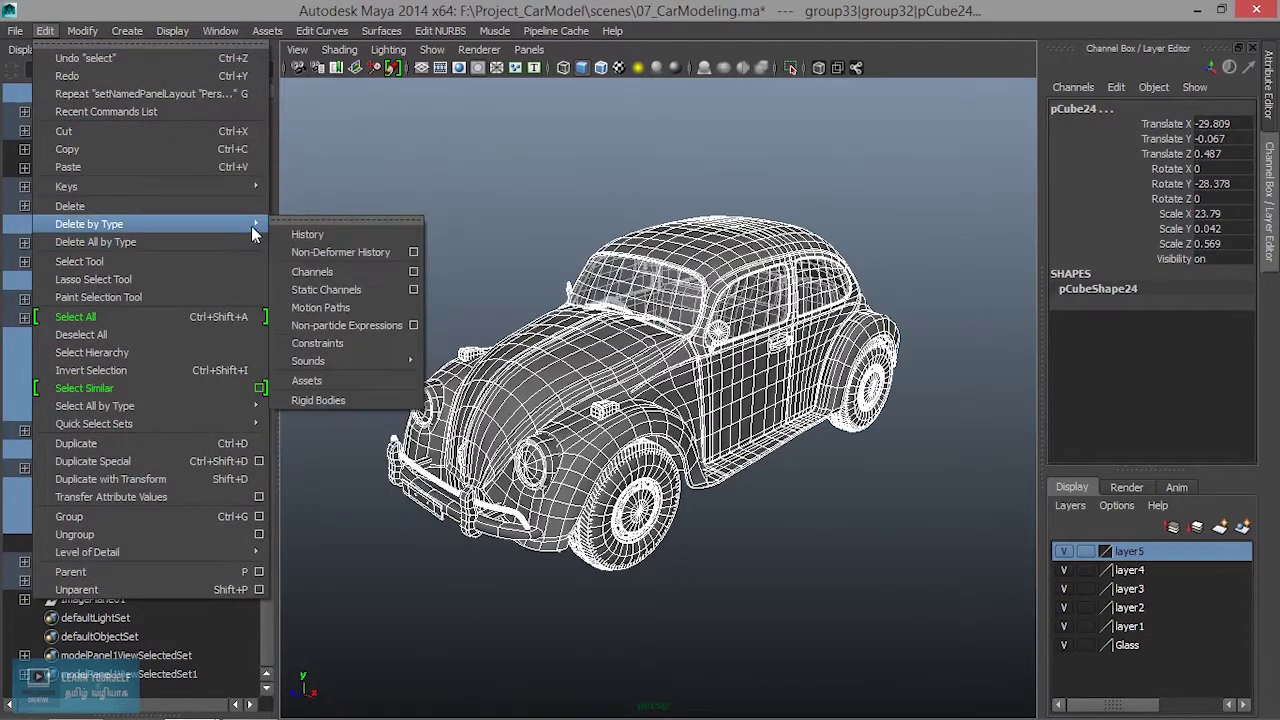
left_click(302, 235)
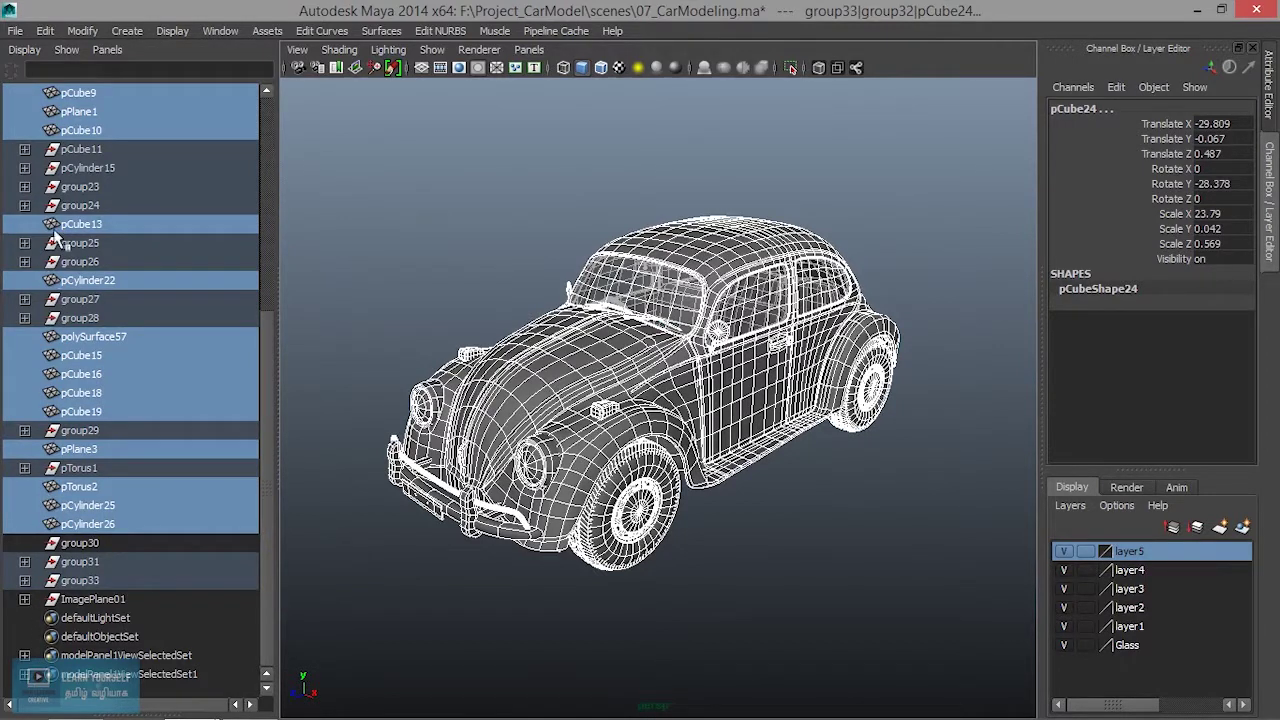
left_click(436, 275)
key("5")
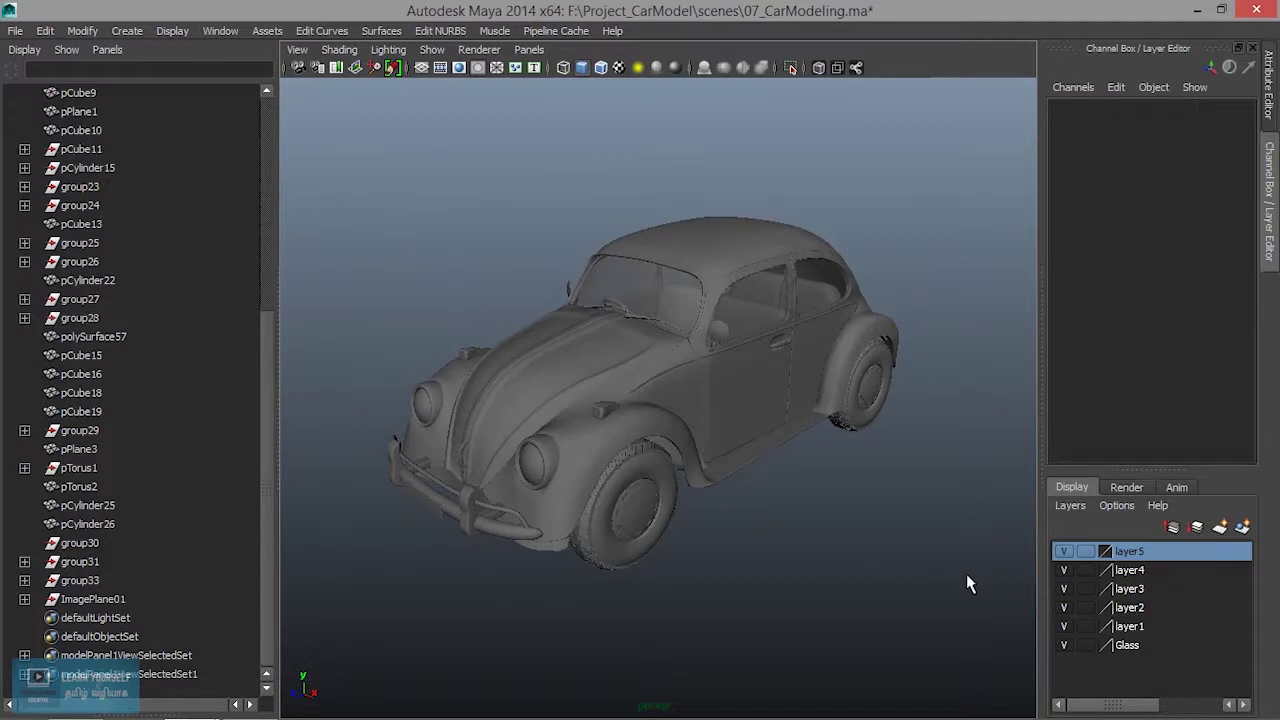
key("ctrl+z")
key("4")
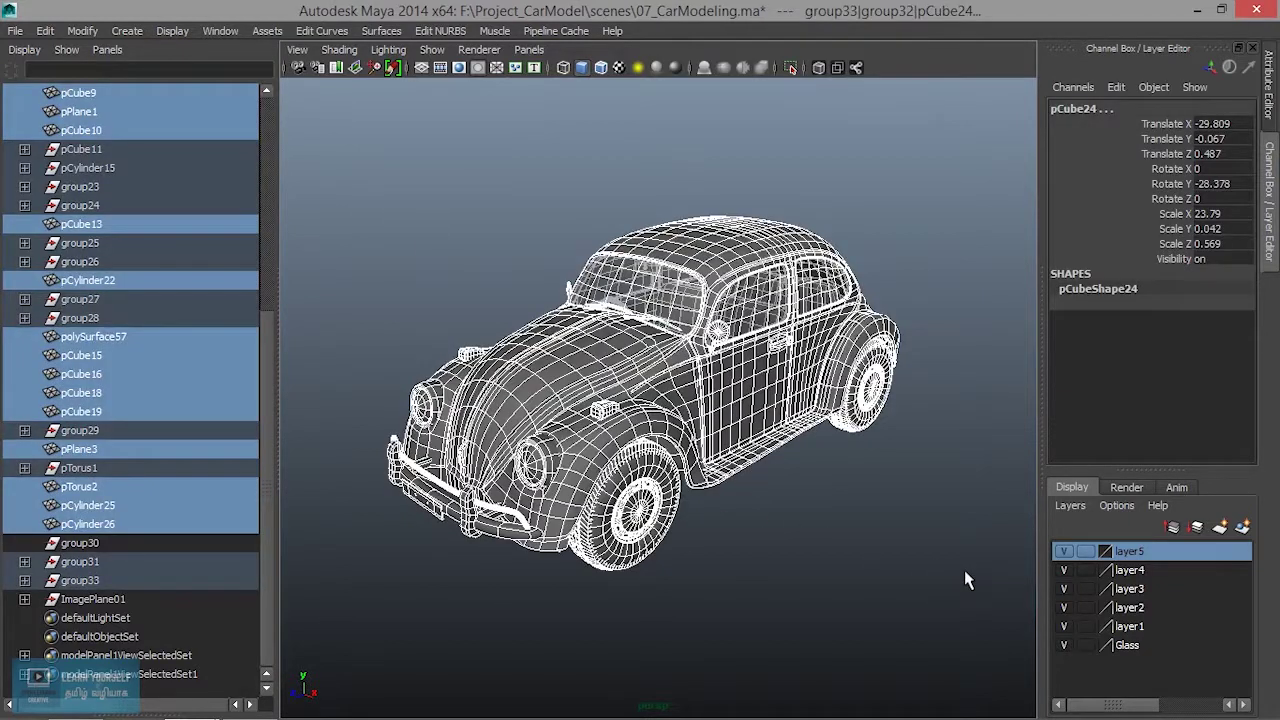
Step: Step back through undos and scroll down the Outliner to the car's groups
key("ctrl+z")
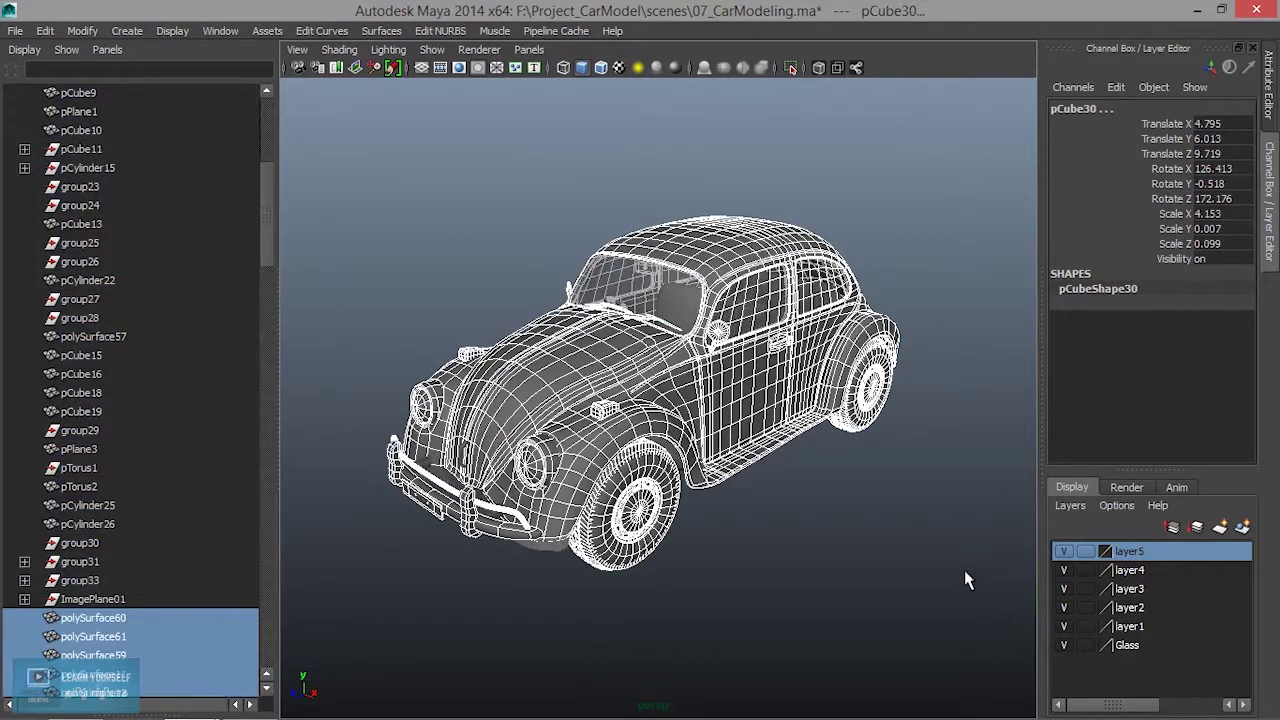
scroll(92, 456, "down", 3)
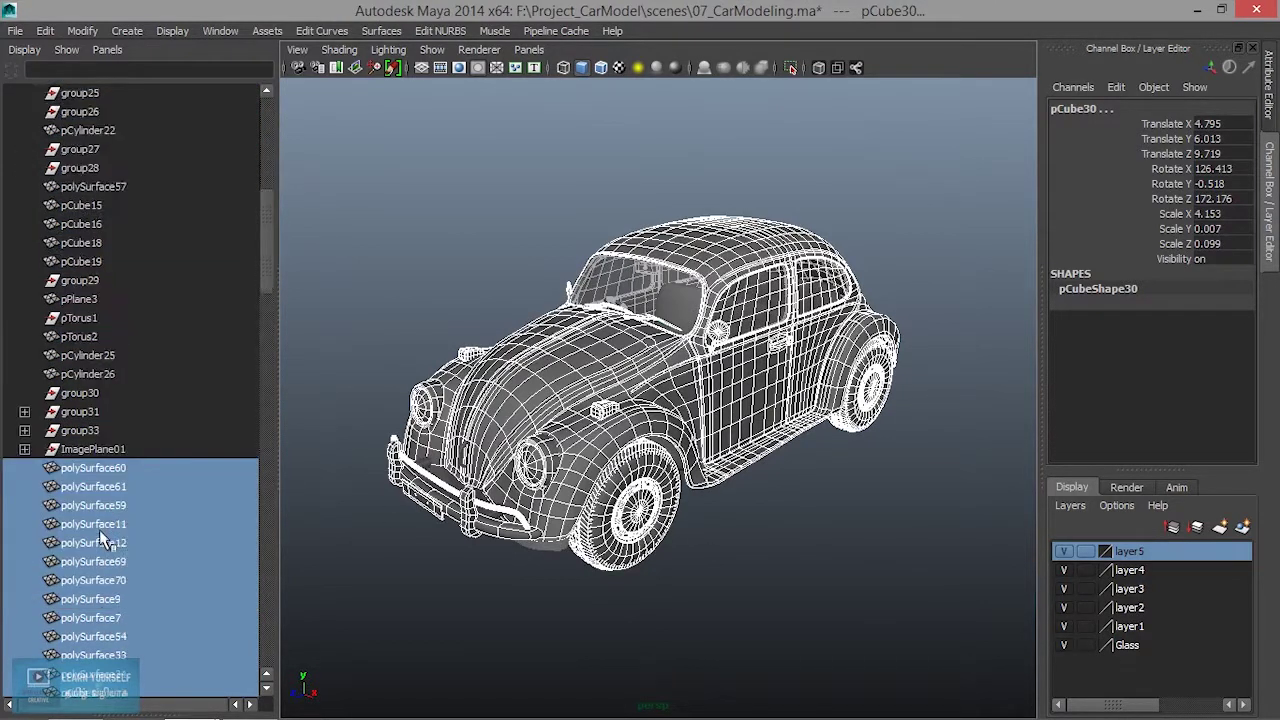
scroll(92, 456, "down", 3)
scroll(113, 565, "down", 2)
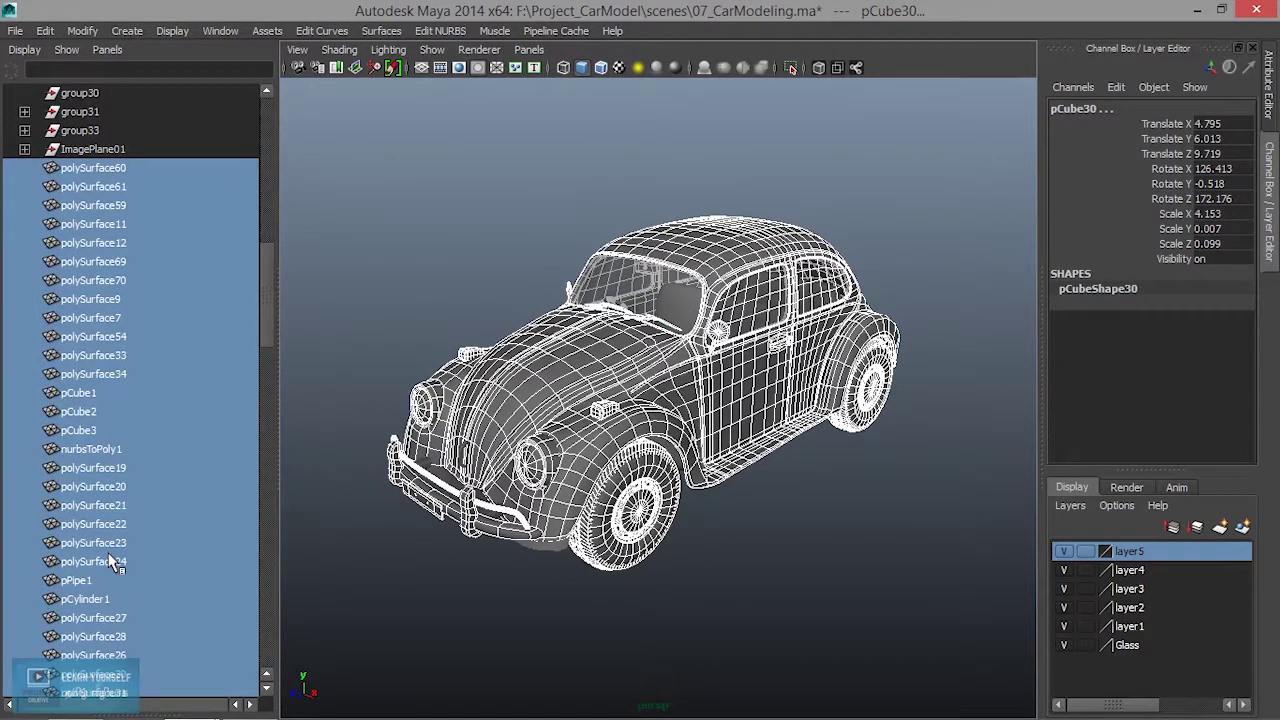
scroll(113, 560, "down", 3)
scroll(112, 540, "down", 3)
scroll(114, 543, "down", 2)
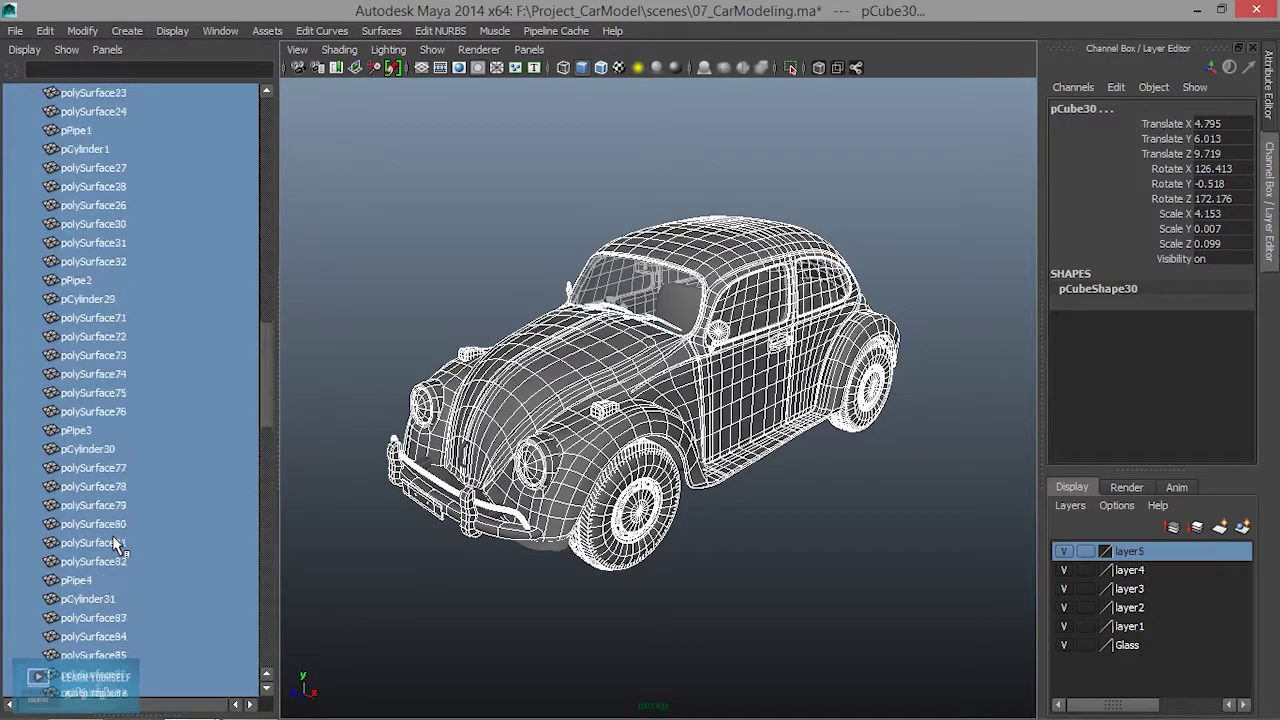
key("ctrl+z")
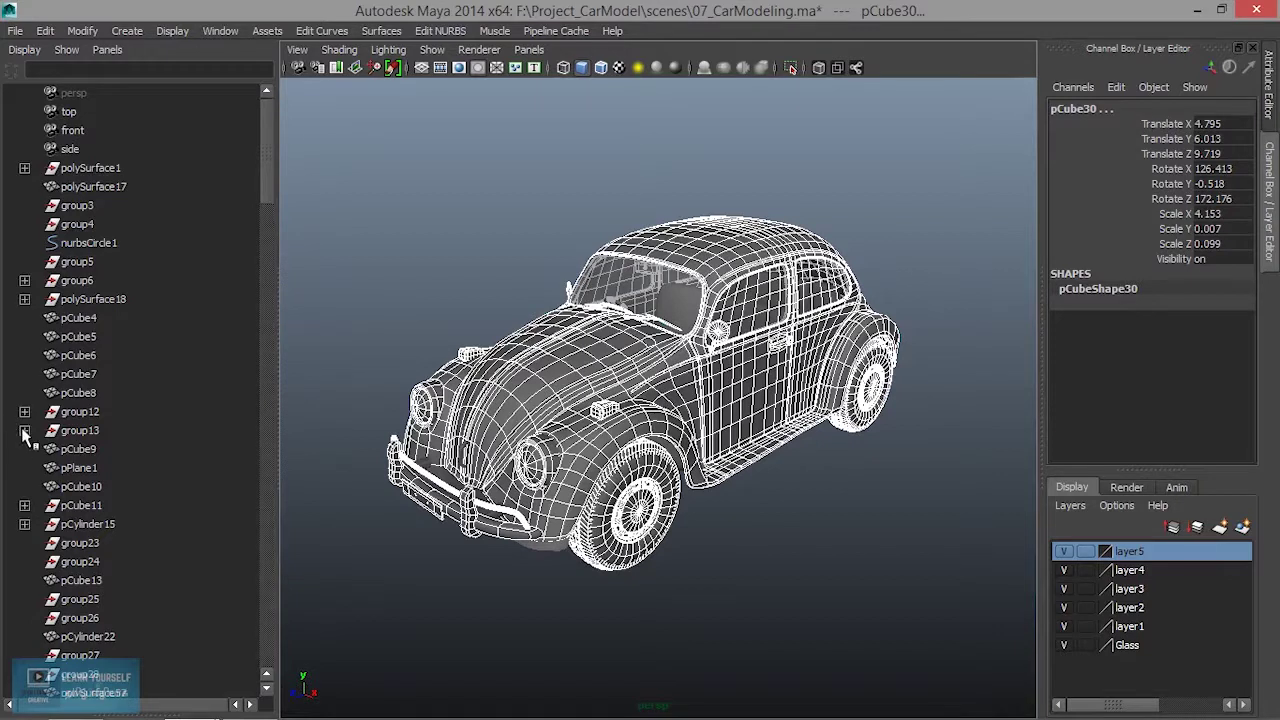
Step: Expand group13 and group6, select group10, and switch the view to smooth shading
left_click(24, 430)
left_click(120, 465)
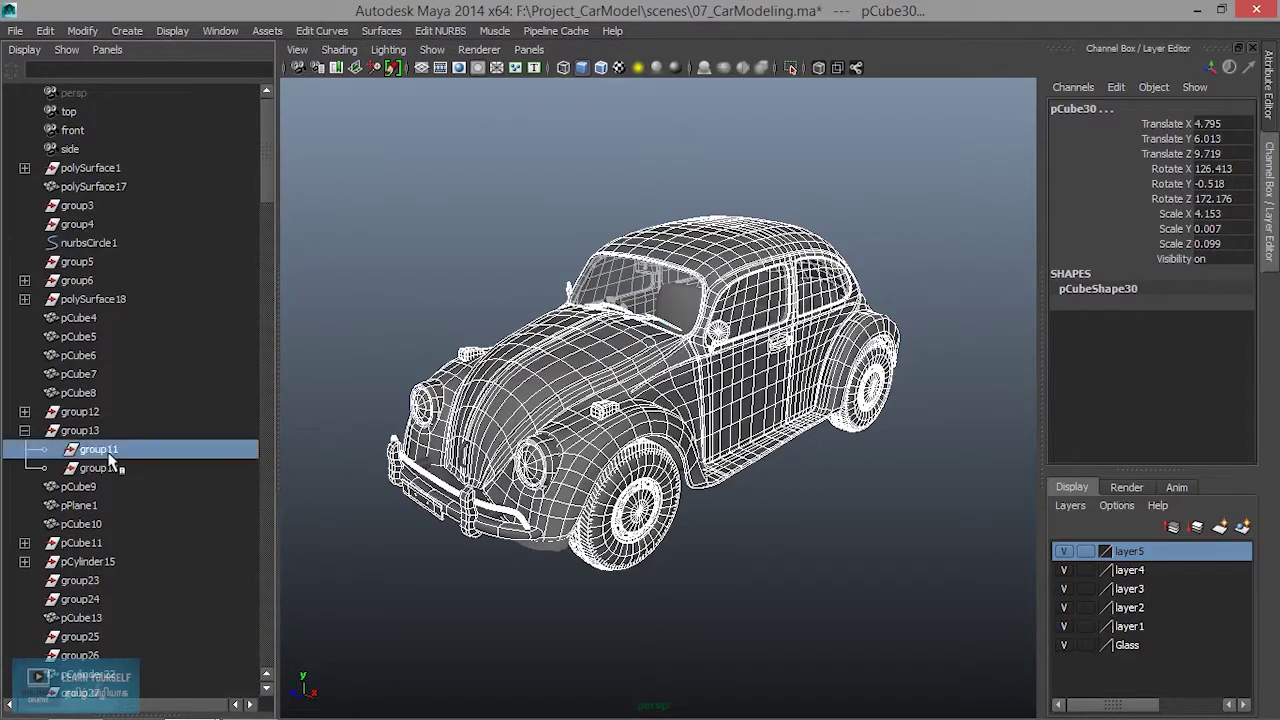
key("5")
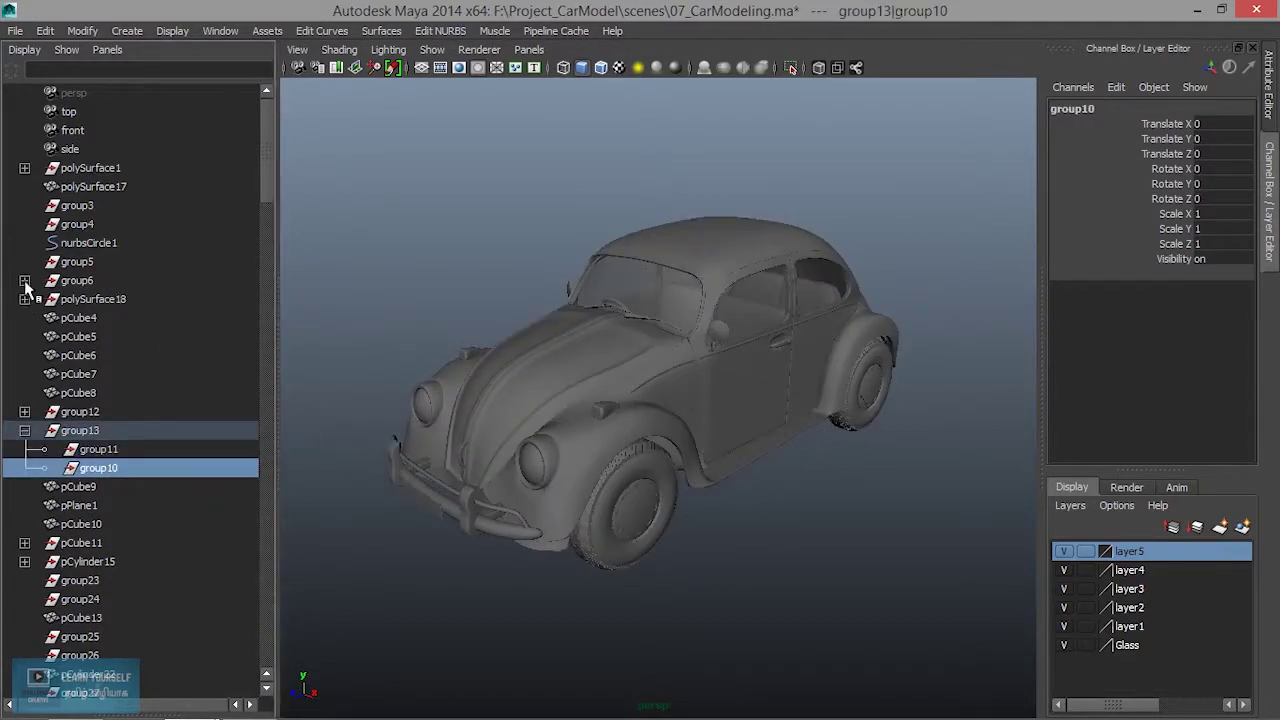
left_click(24, 280)
left_click(436, 264)
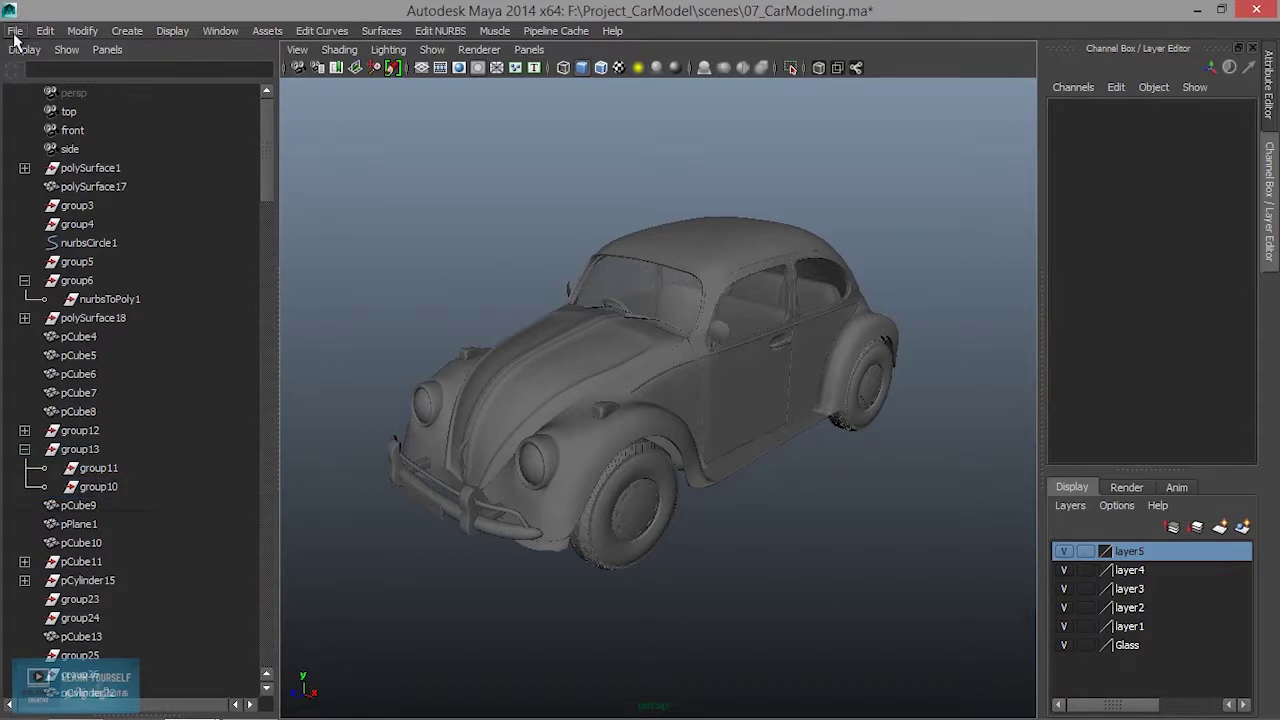
Step: Run File > Optimize Scene Size and confirm it
left_click(14, 33)
left_click(89, 181)
left_click(609, 379)
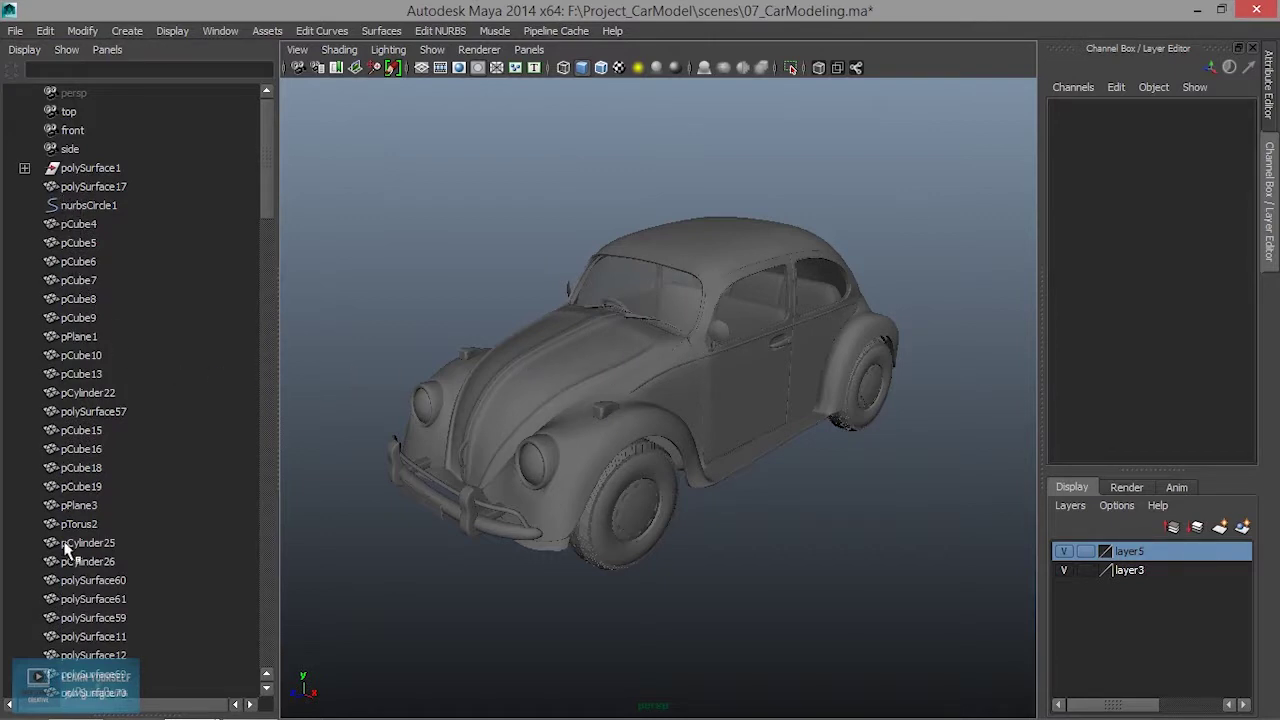
scroll(70, 549, "down", 5)
scroll(110, 560, "down", 5)
scroll(120, 566, "down", 5)
scroll(121, 567, "down", 5)
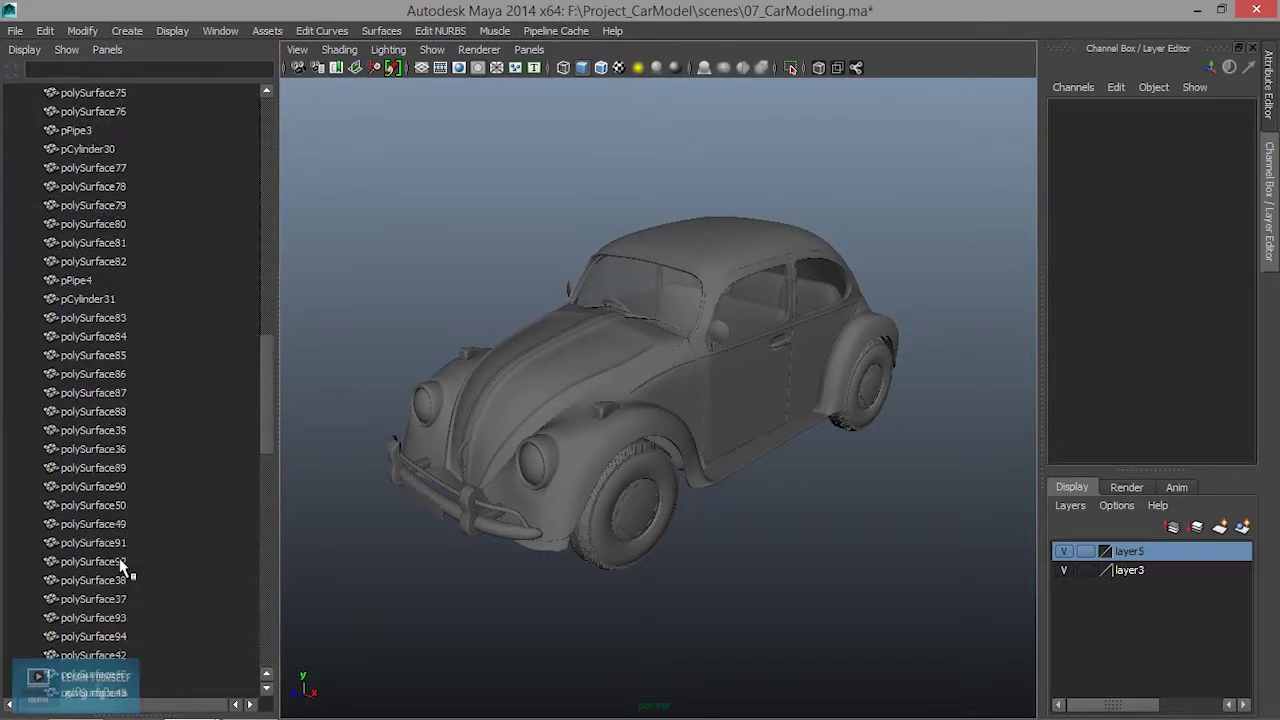
scroll(121, 566, "up", 15)
Step: Expand the nested chain under polySurface1 down to polySurface15 and delete polySurface1's history
left_click(24, 168)
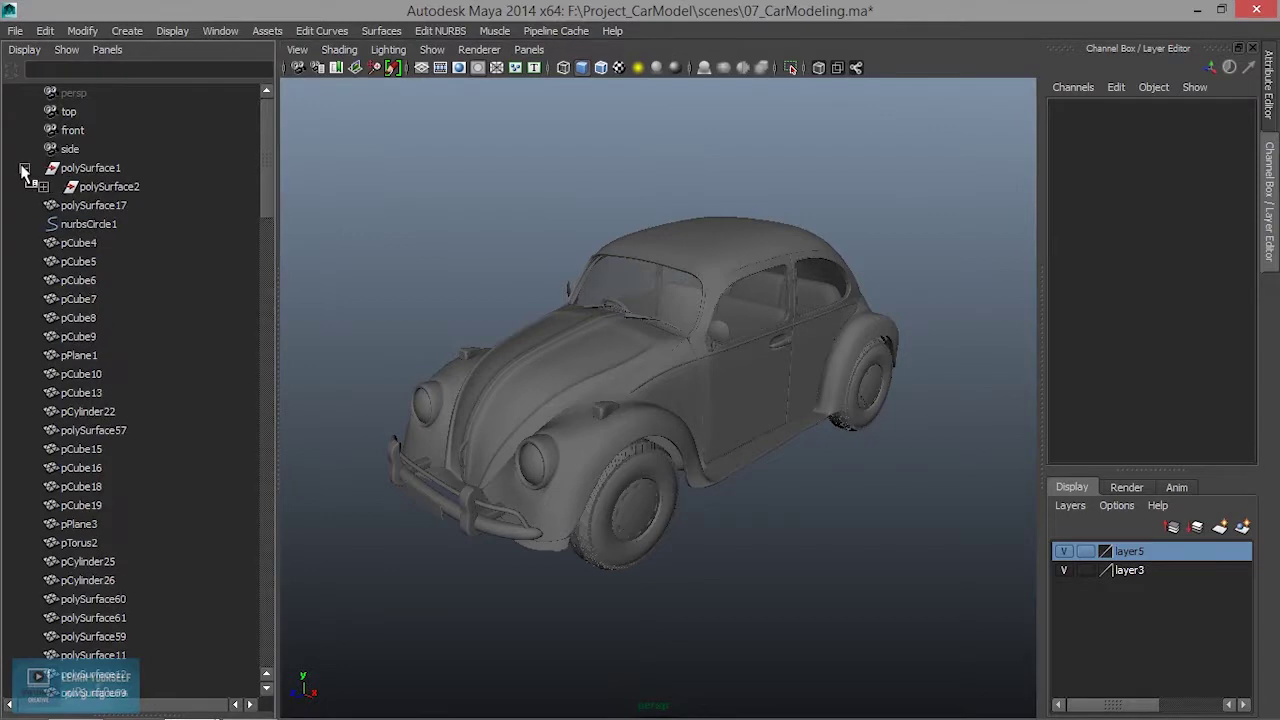
left_click(43, 187)
left_click(62, 205)
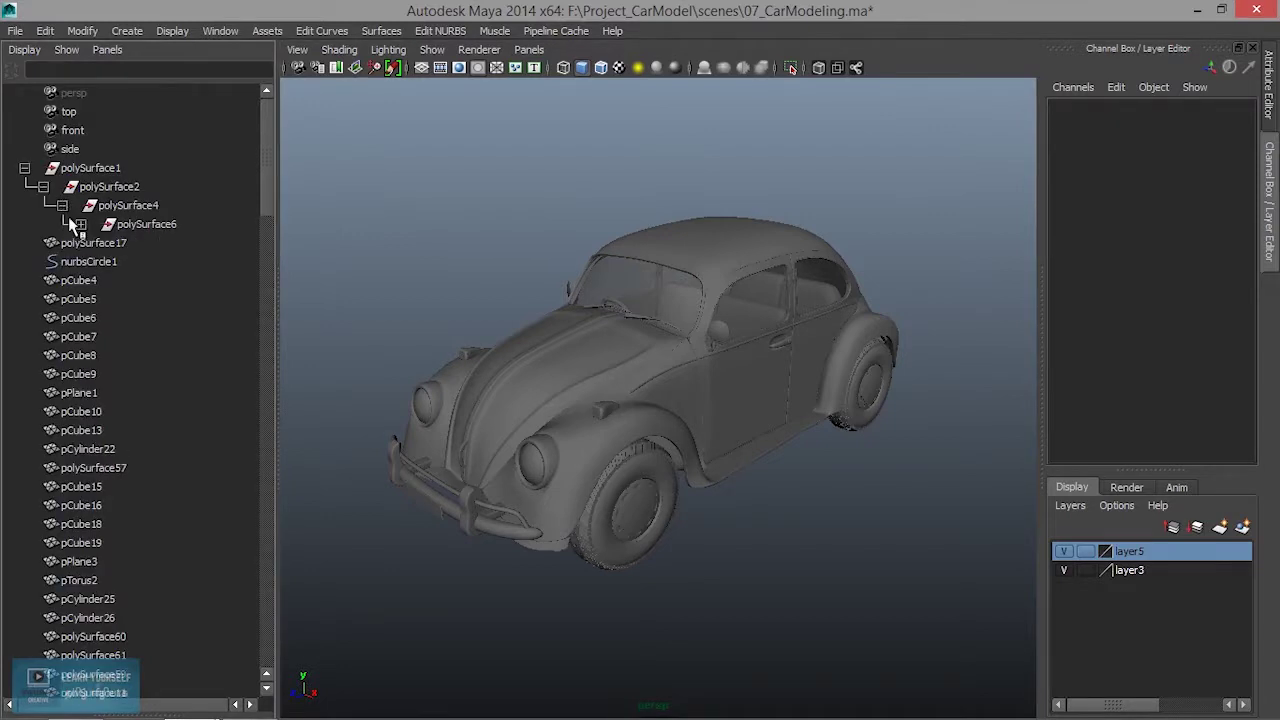
left_click(81, 224)
left_click(99, 243)
left_click(118, 261)
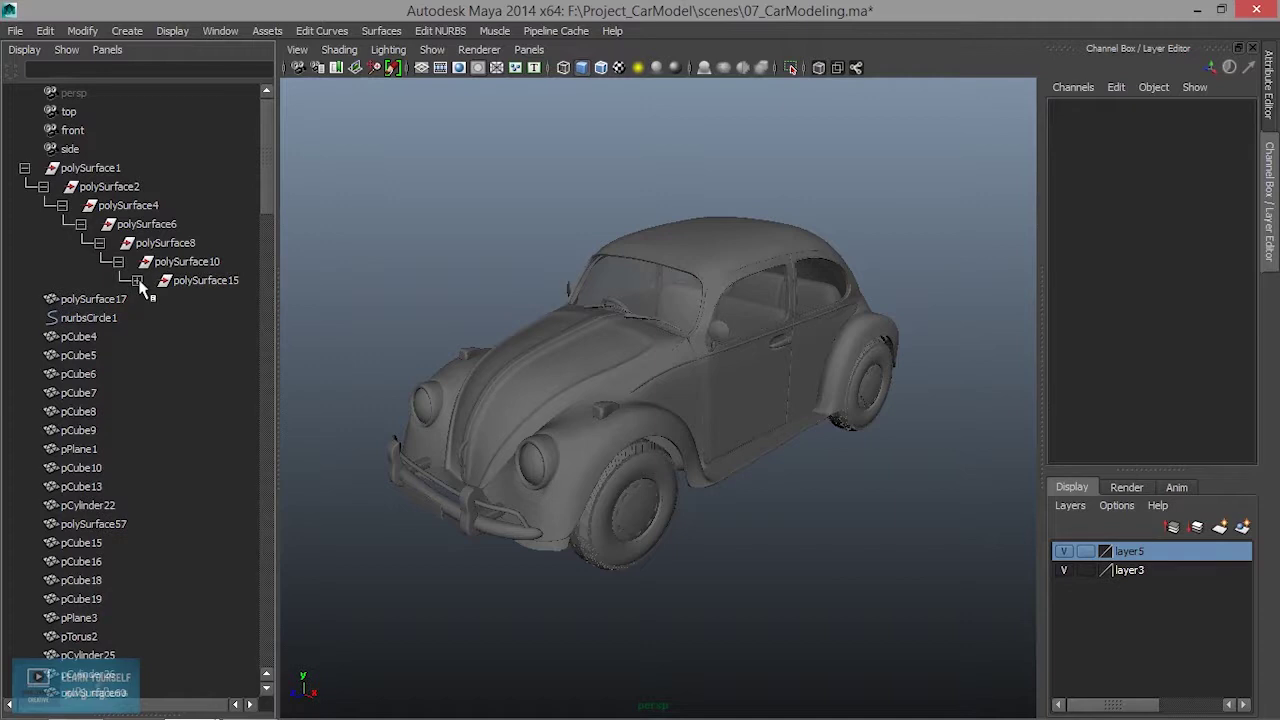
left_click(137, 280)
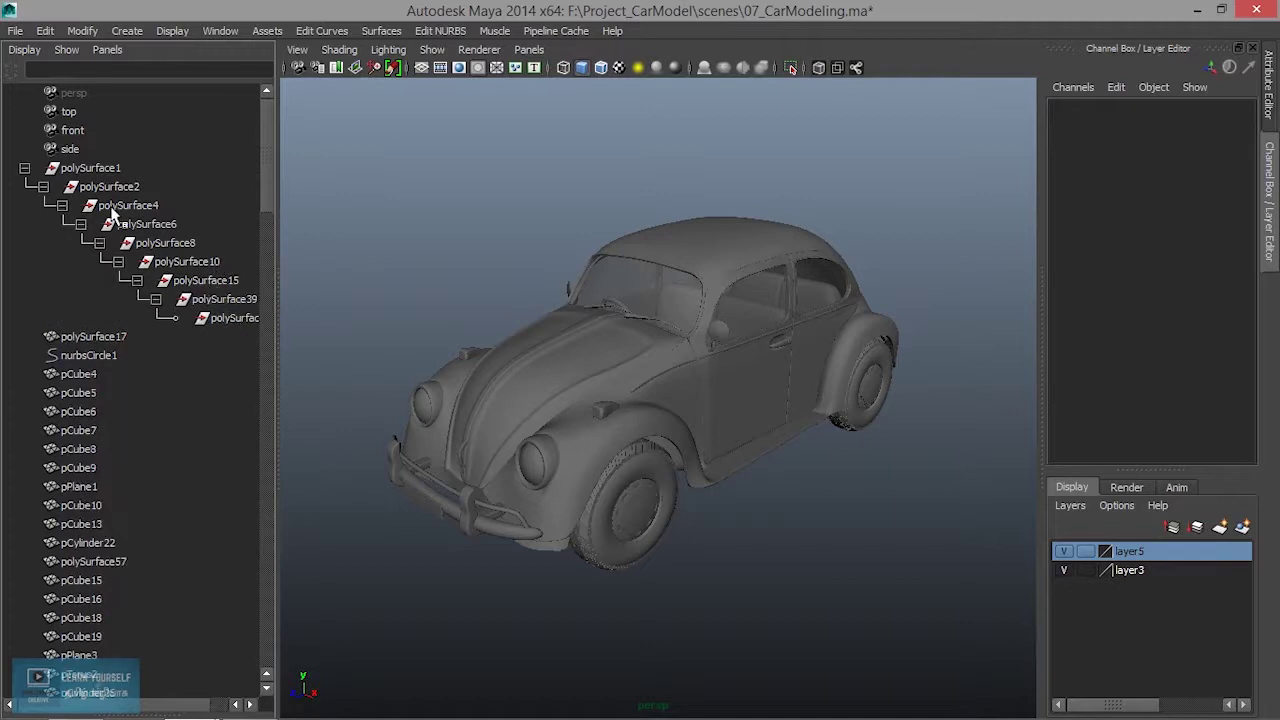
left_click(105, 170)
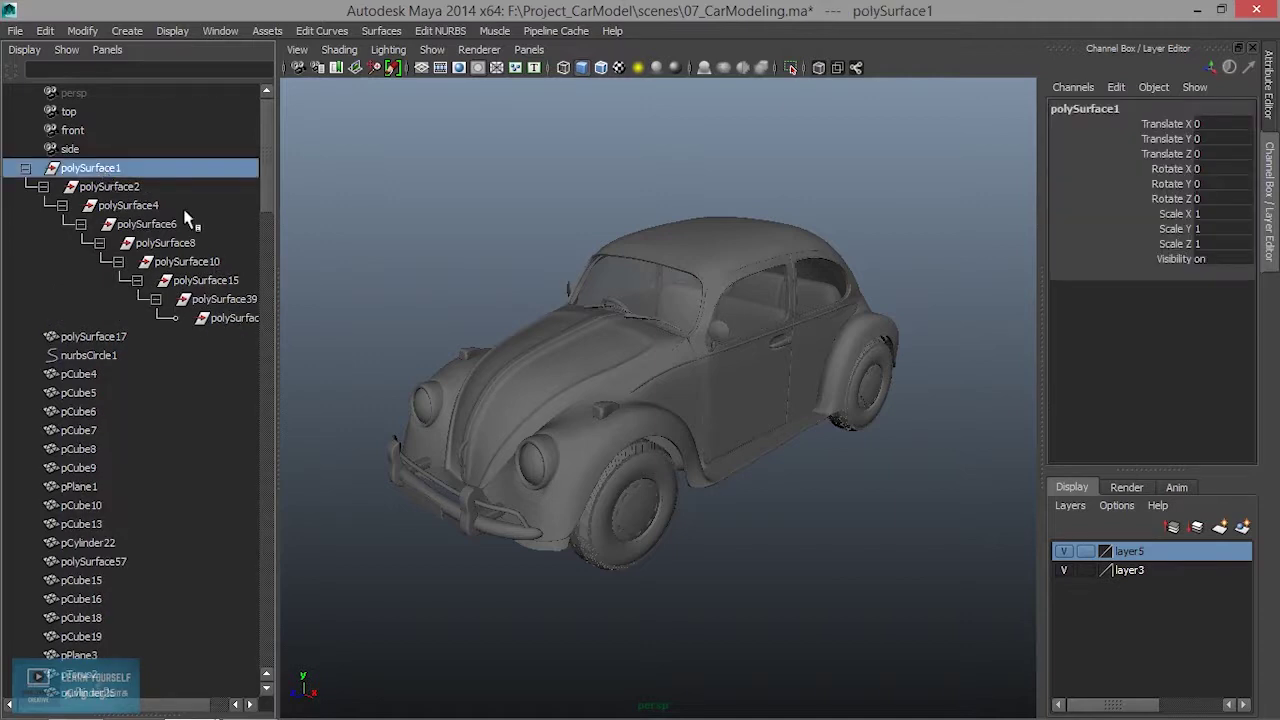
left_click(45, 30)
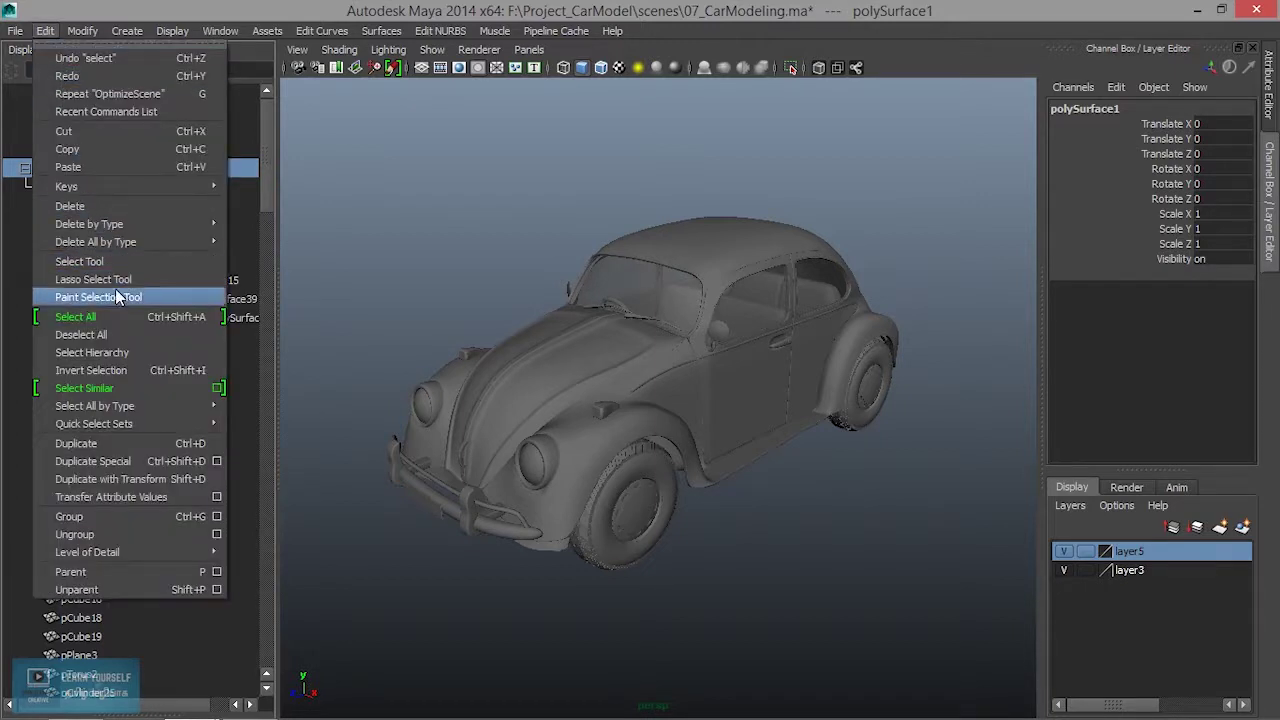
mouse_move(89, 224)
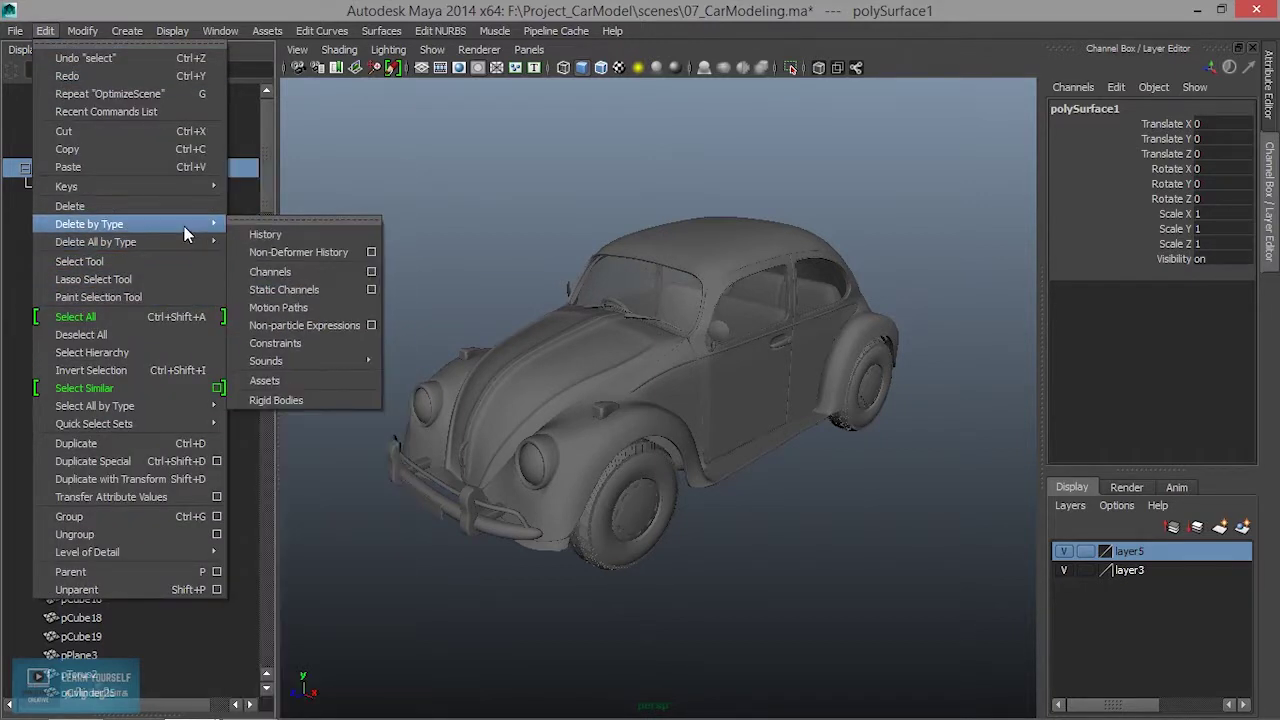
left_click(262, 240)
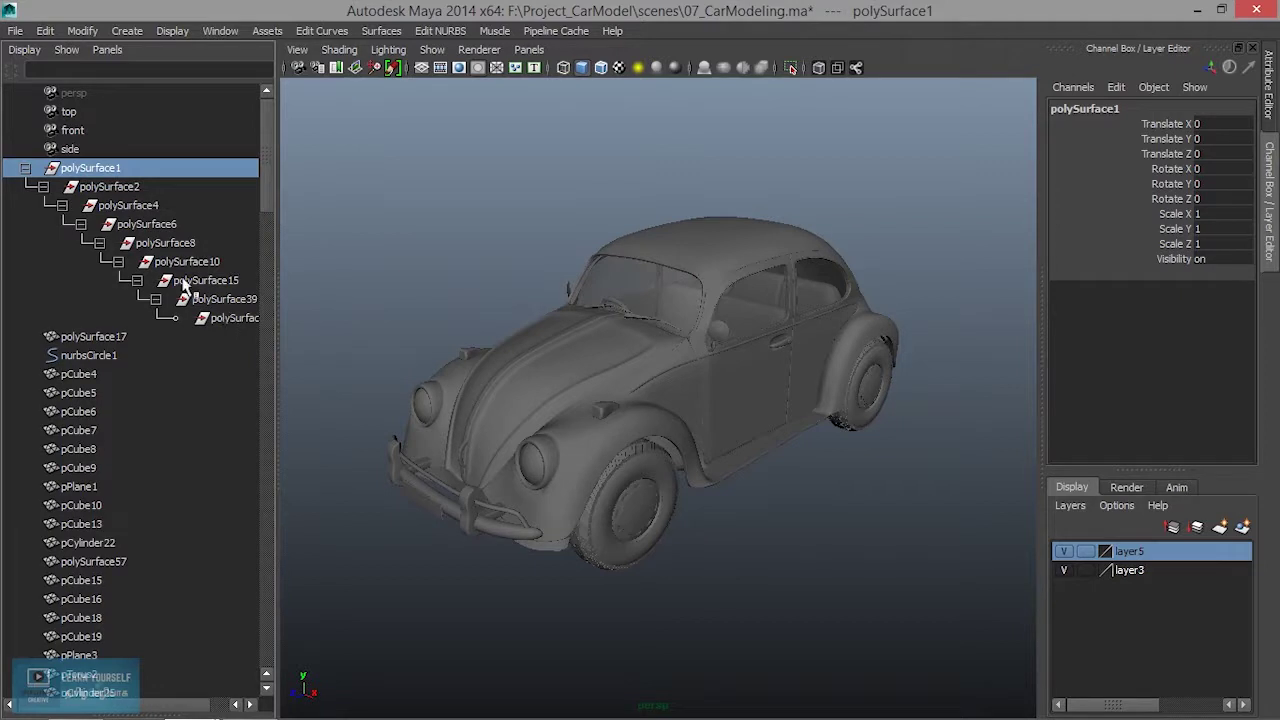
Step: Unparent polySurface2, 4, 6 and 8 to world level with Shift+P
left_click(100, 188)
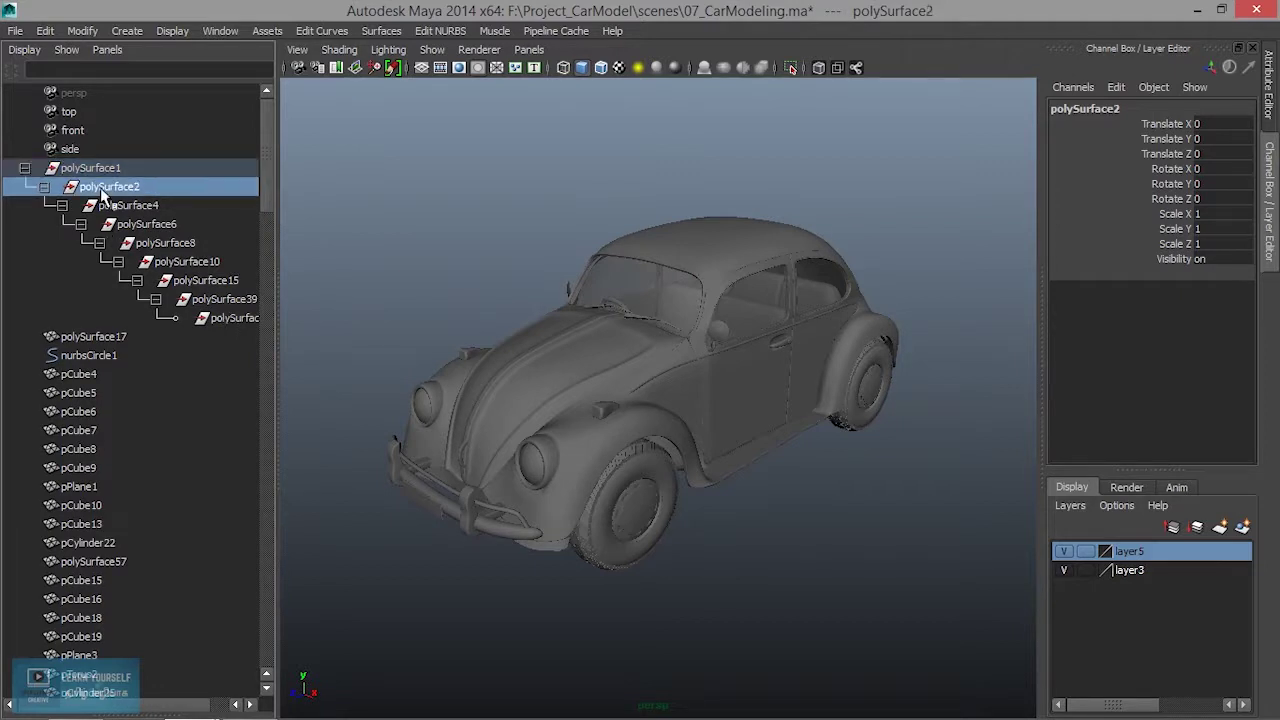
key("space")
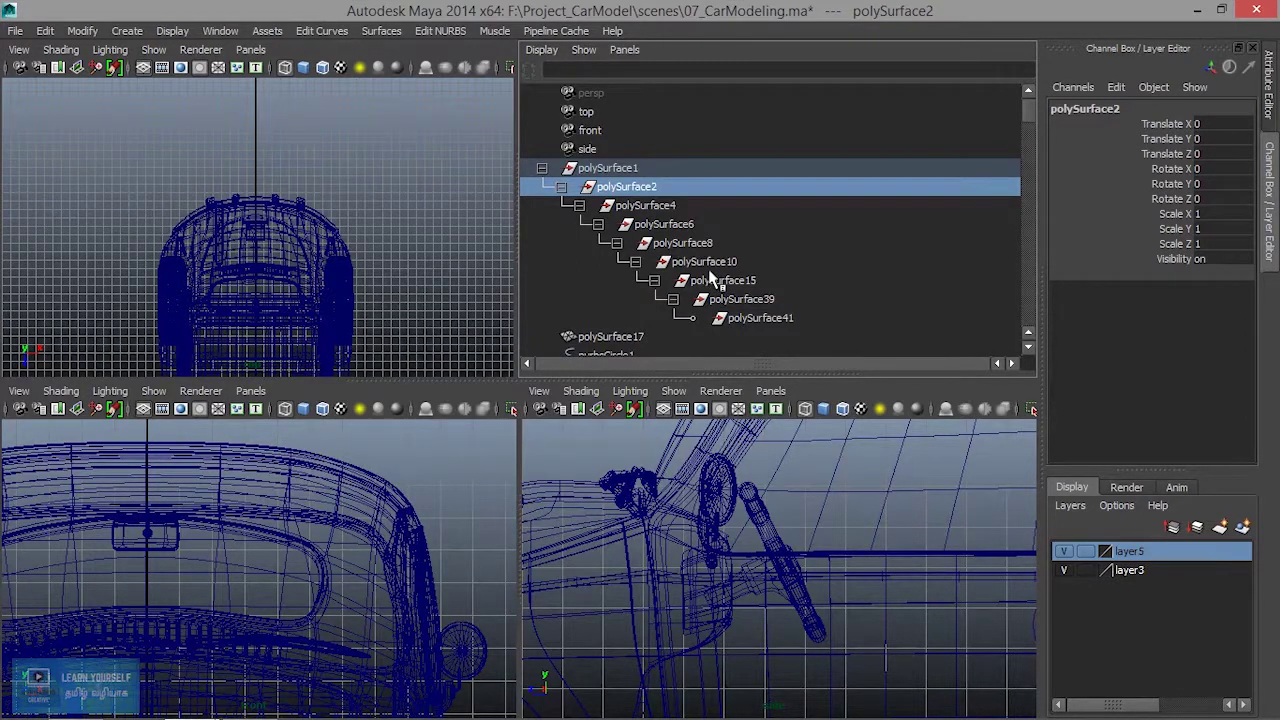
key("space")
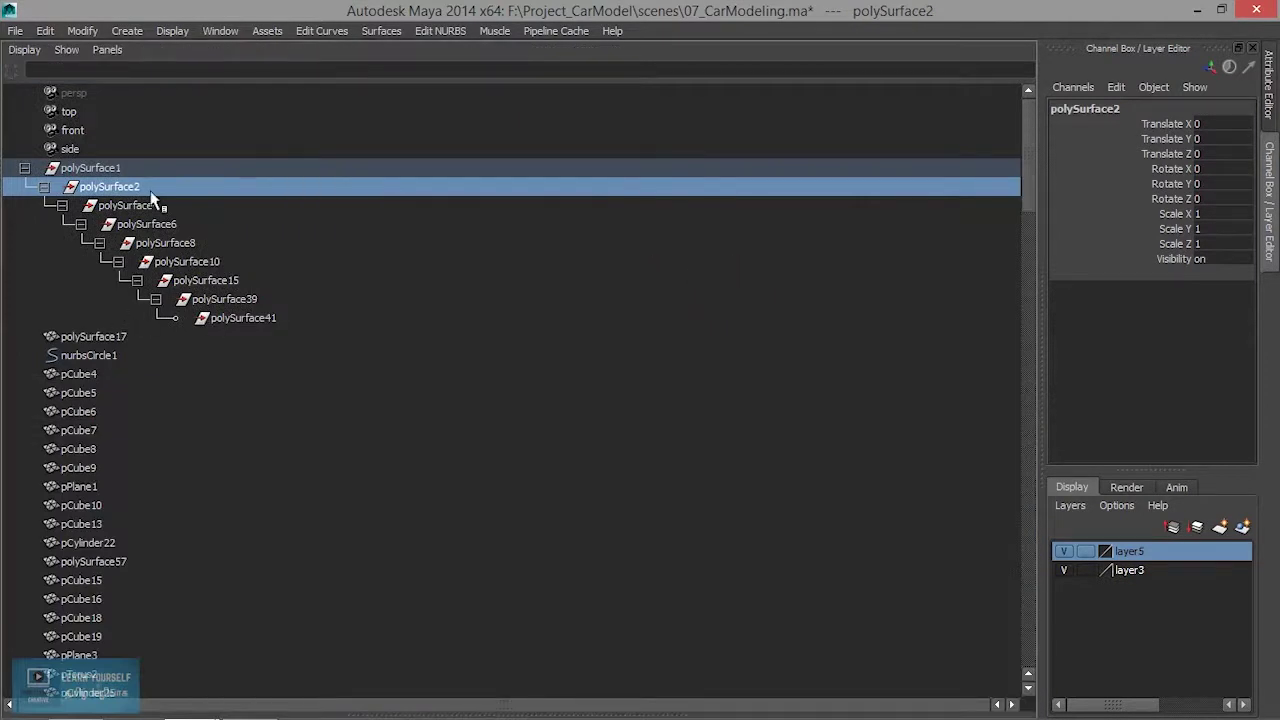
key("shift+p")
left_click(25, 599)
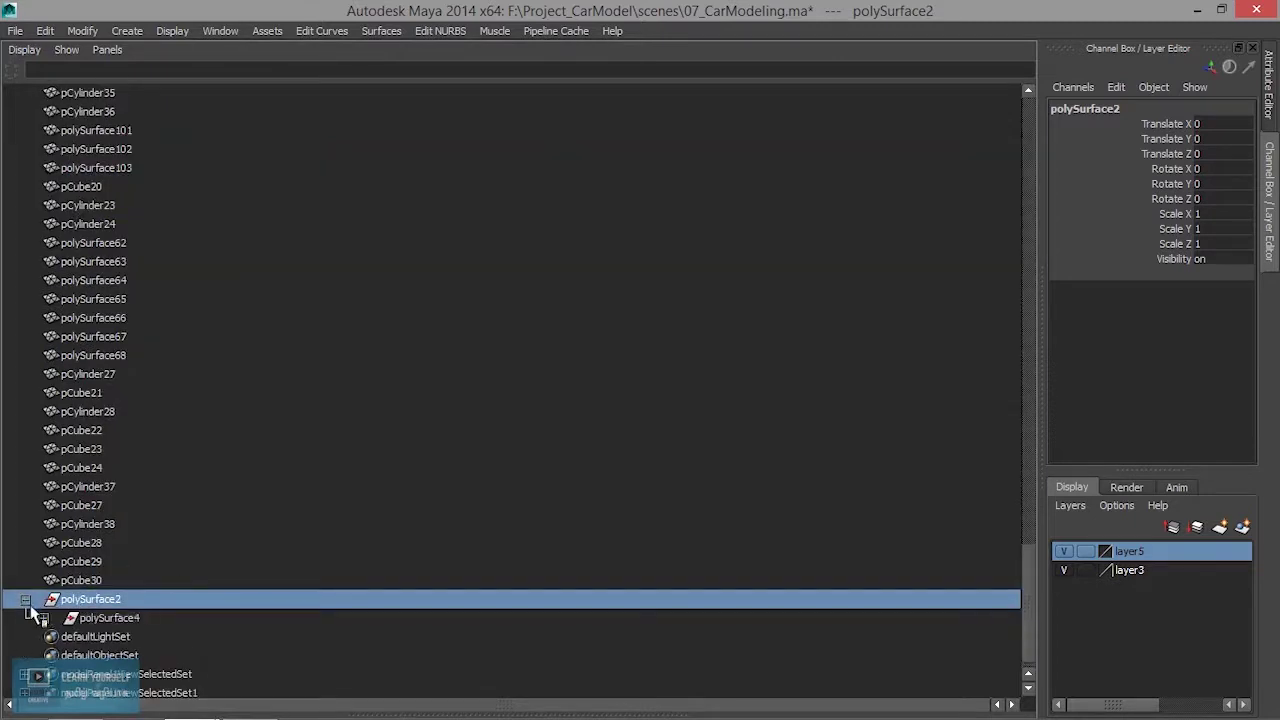
left_click(43, 618)
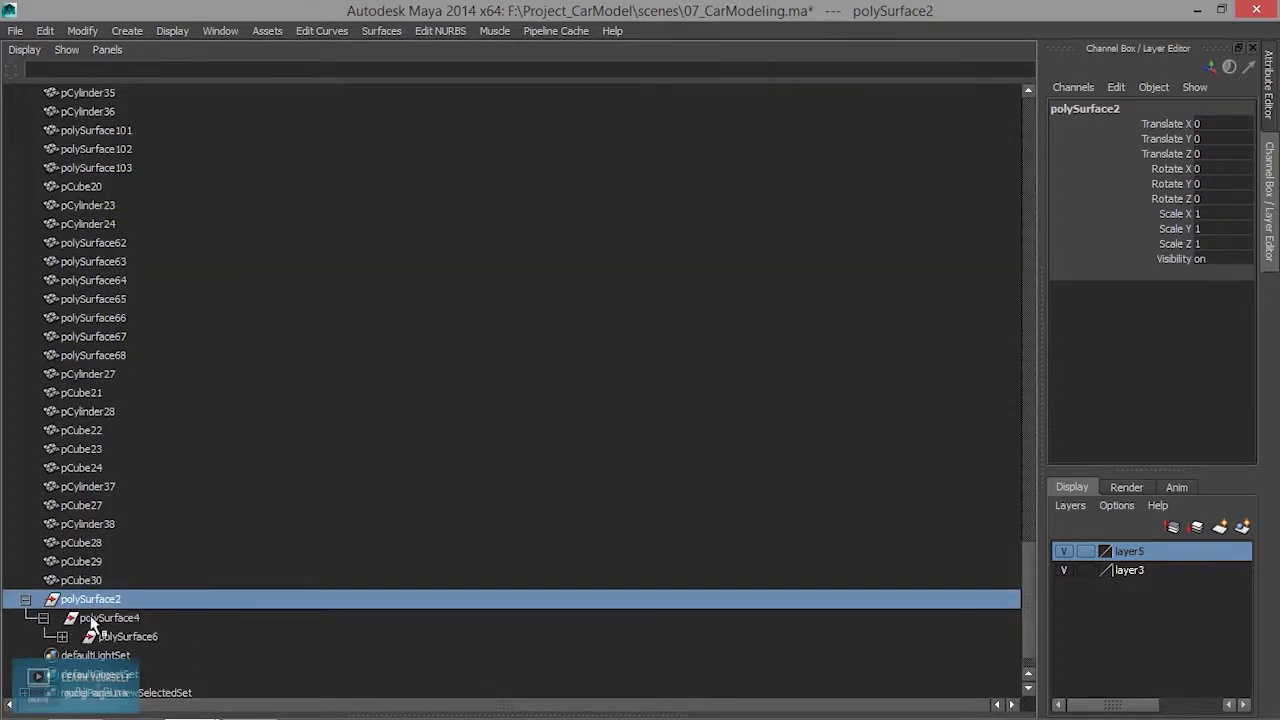
left_click(90, 619)
key("shift+p")
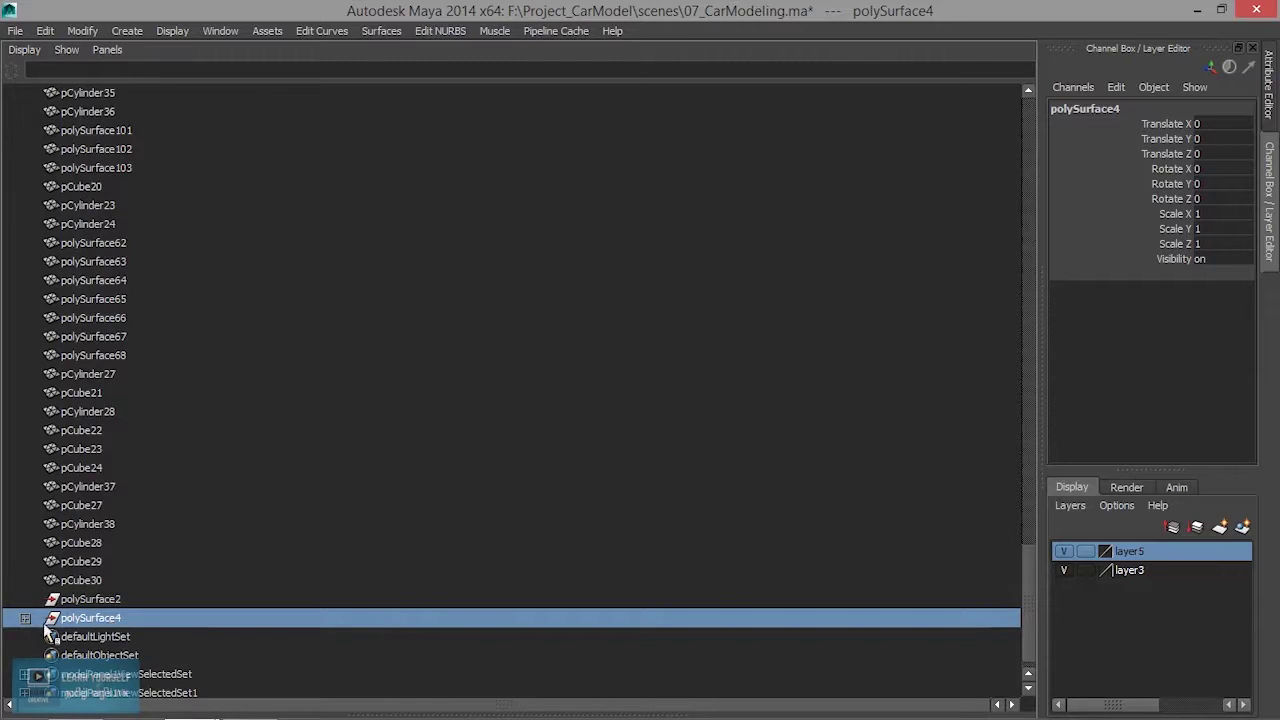
left_click(25, 618)
left_click(105, 637)
key("shift+p")
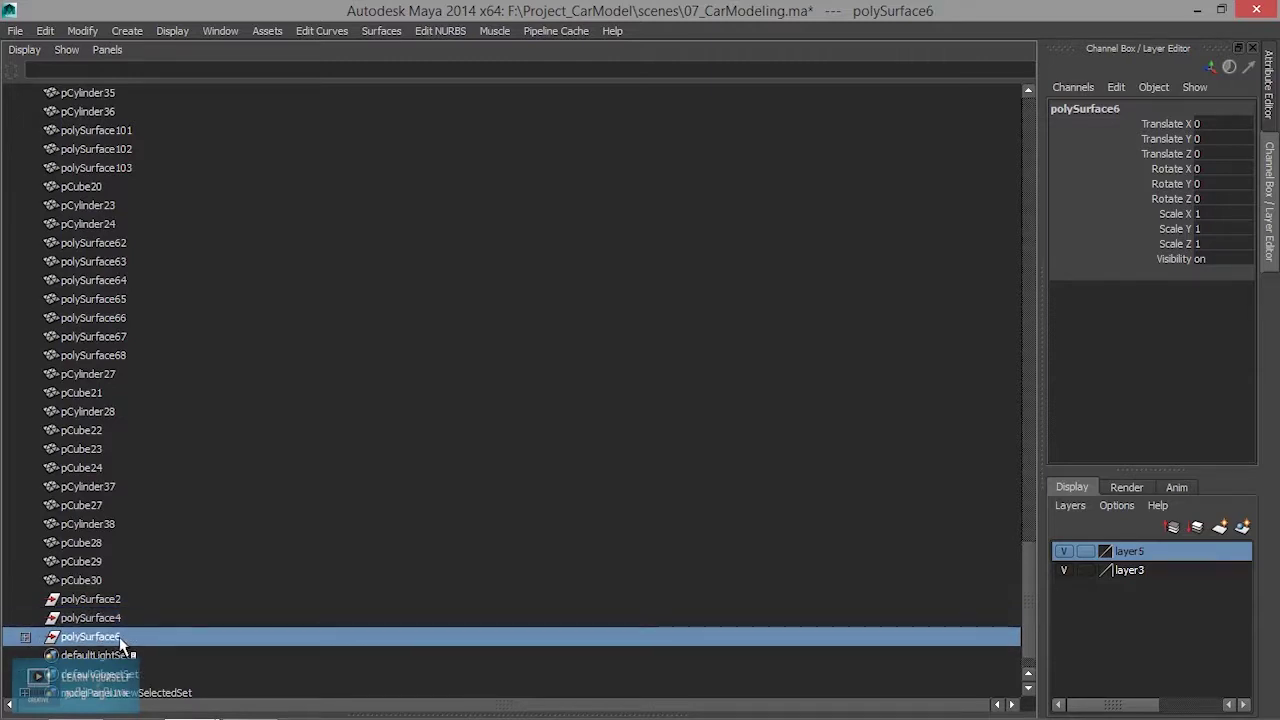
left_click(25, 637)
left_click(105, 655)
key("shift+p")
Step: Unparent polySurface10, 15, 39 and 41 to world level and restore the four-view layout
scroll(117, 655, "down", 1)
left_click(25, 599)
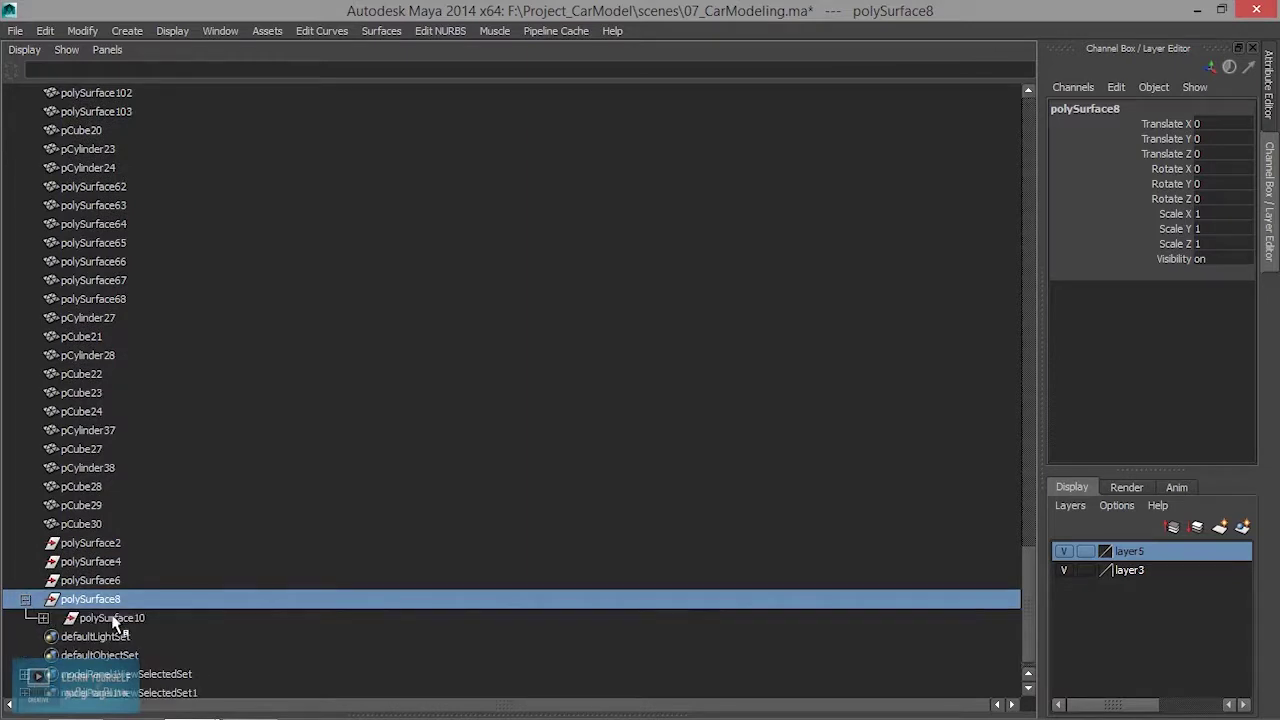
left_click(112, 618)
left_click(43, 618)
key("shift+p")
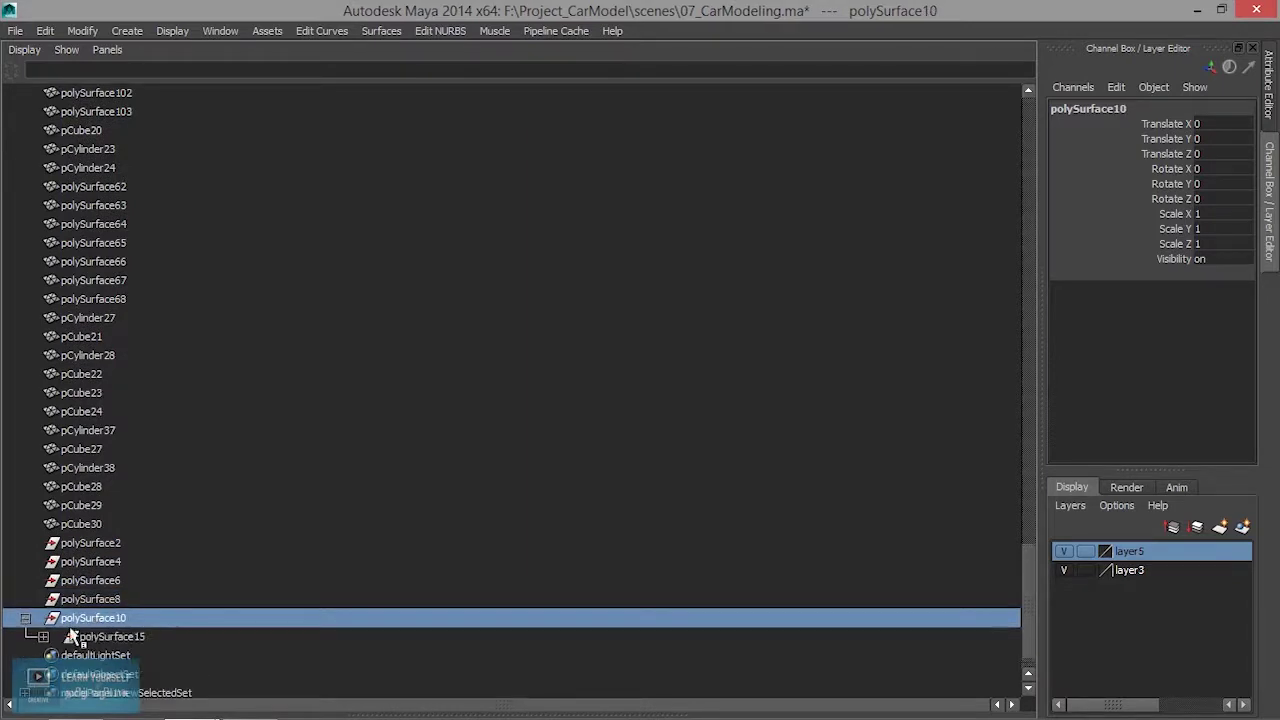
left_click(112, 637)
key("shift+p")
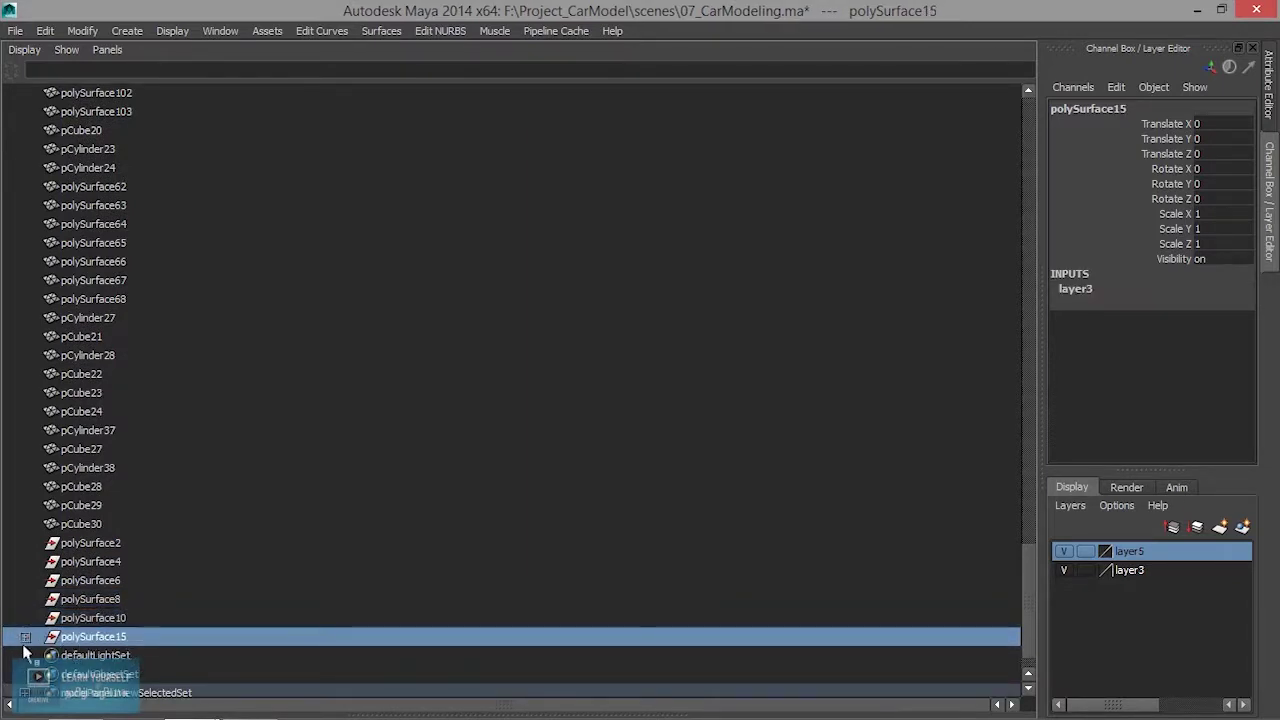
left_click(26, 637)
left_click(105, 656)
key("shift+p")
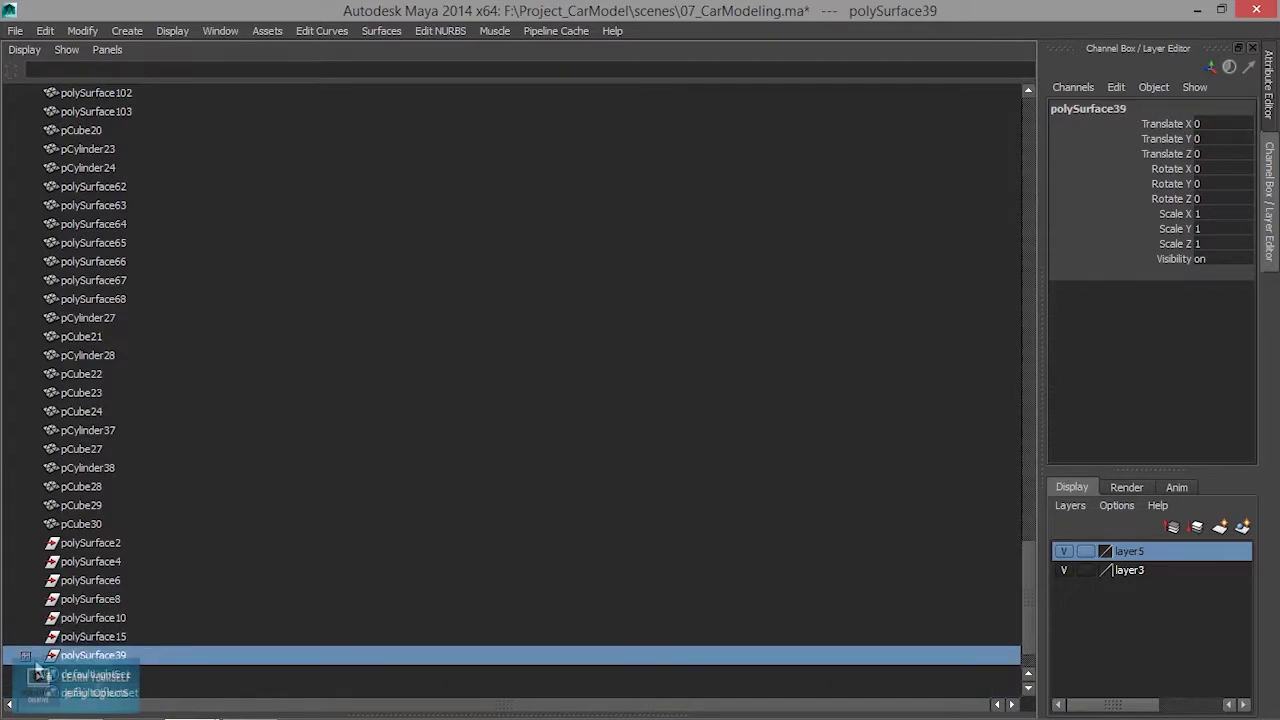
left_click(26, 656)
left_click(110, 675)
key("shift+p")
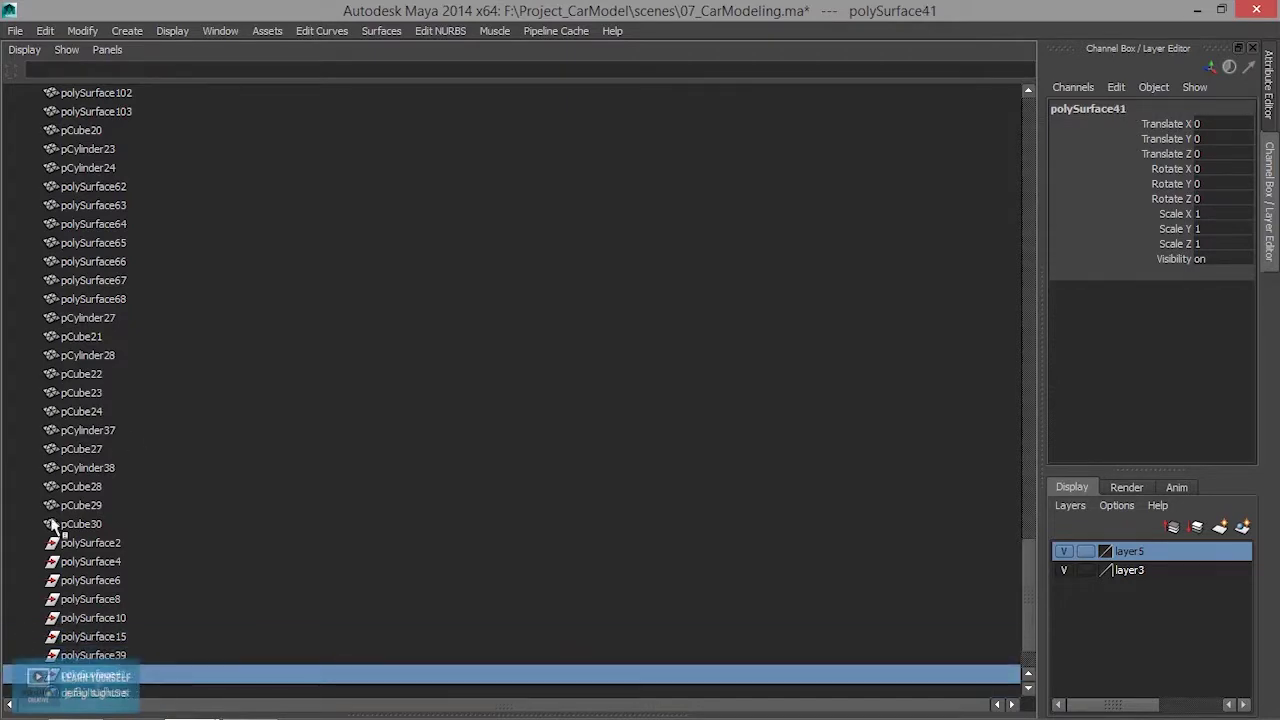
scroll(128, 560, "up", 5)
scroll(128, 557, "up", 5)
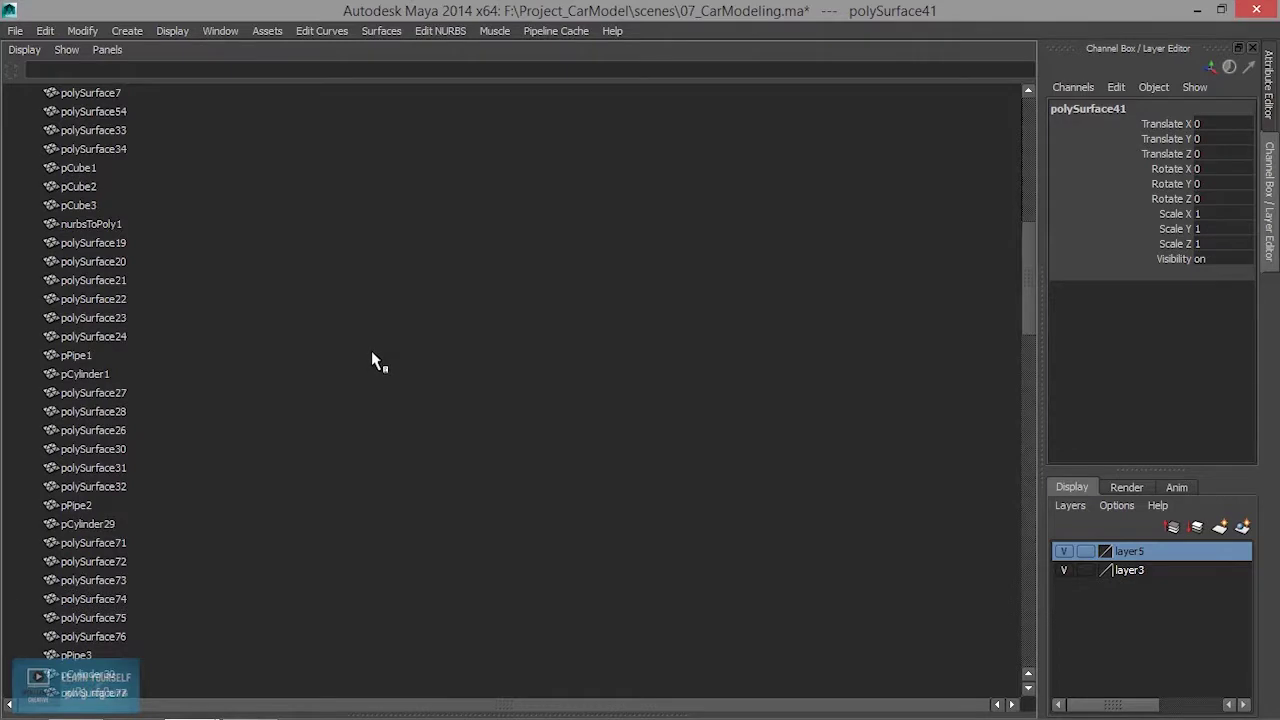
key("space")
key("space")
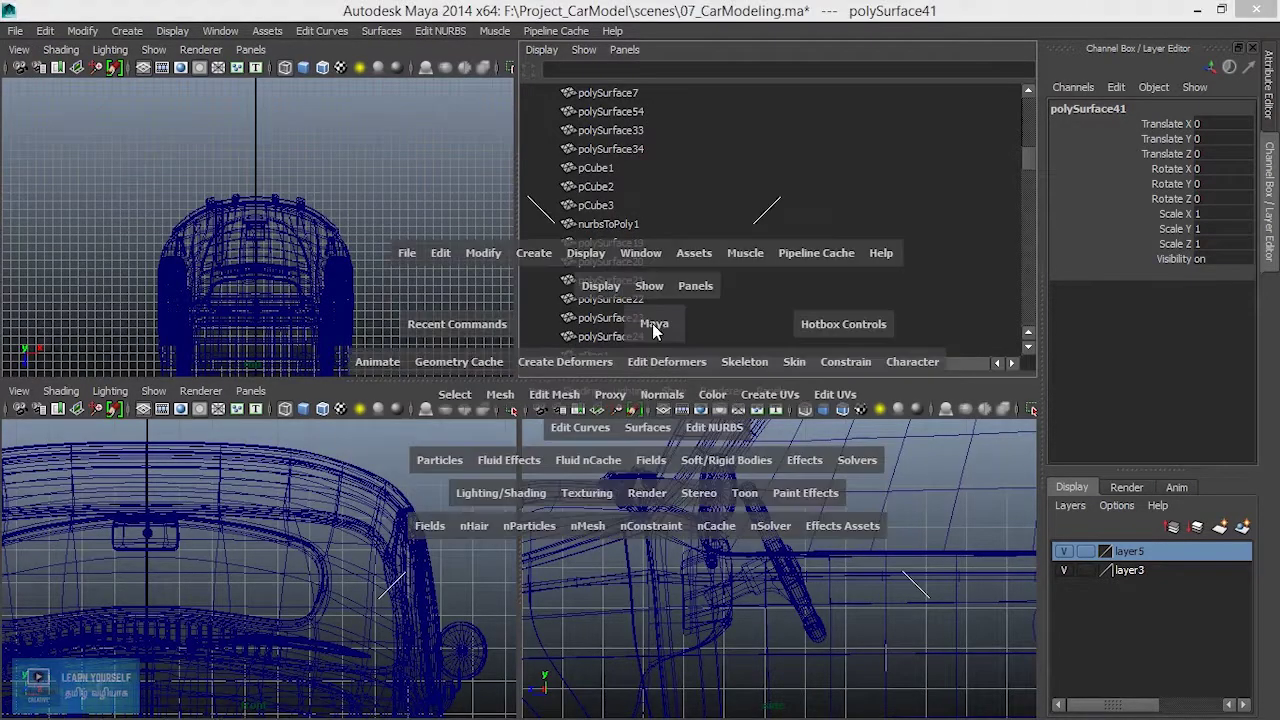
Step: Return to the Persp/Outliner layout and run Optimize Scene Size again
left_click_drag(657, 214, 663, 253)
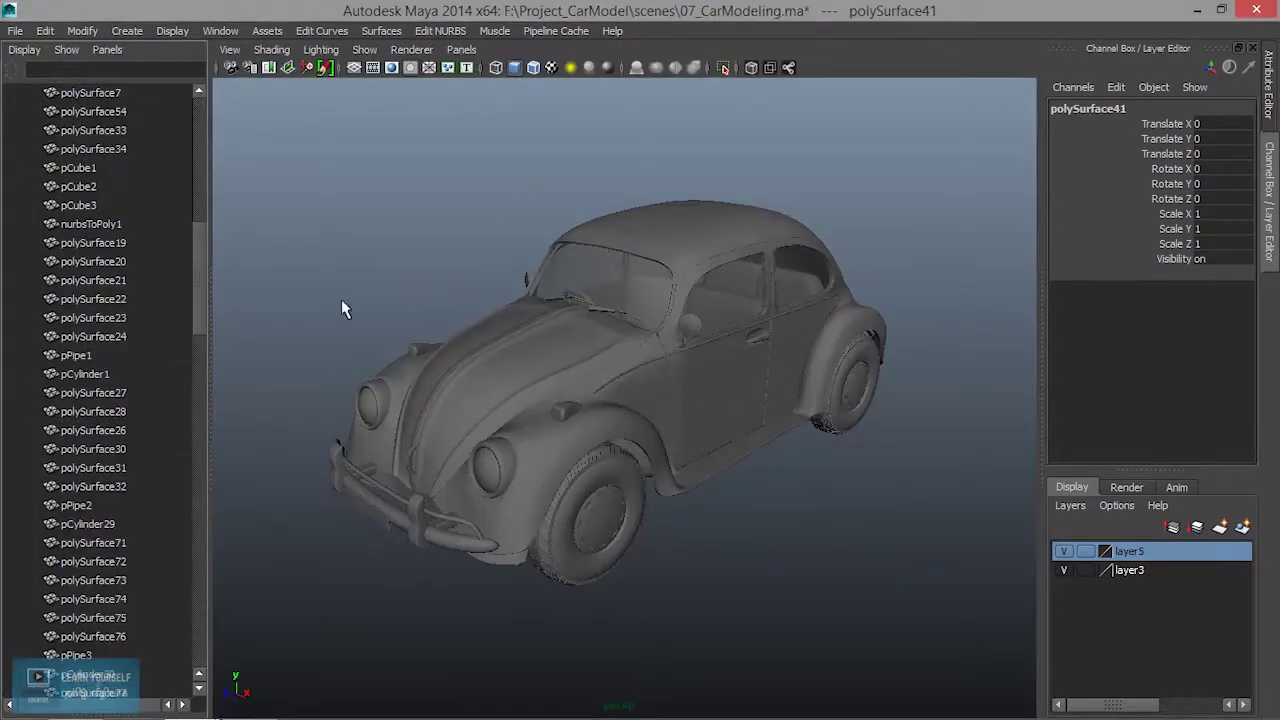
scroll(123, 386, "down", 2)
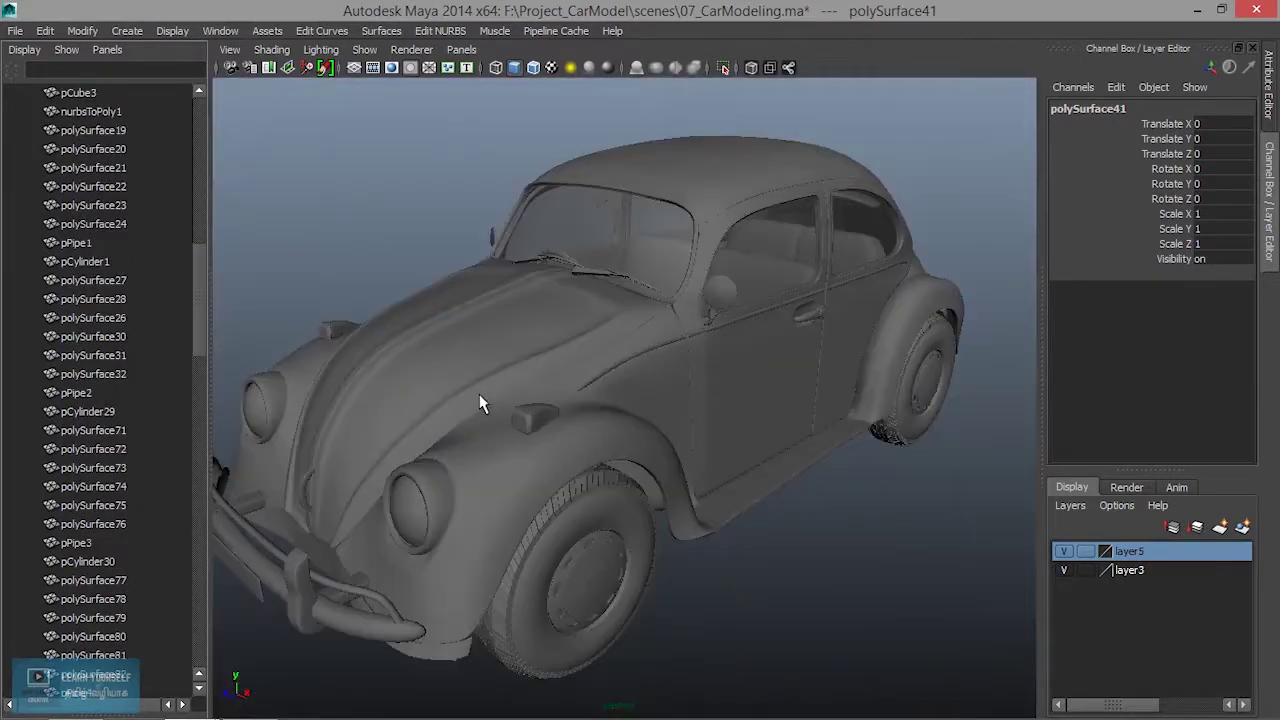
scroll(480, 403, "down", 3)
left_click_drag(203, 290, 187, 622)
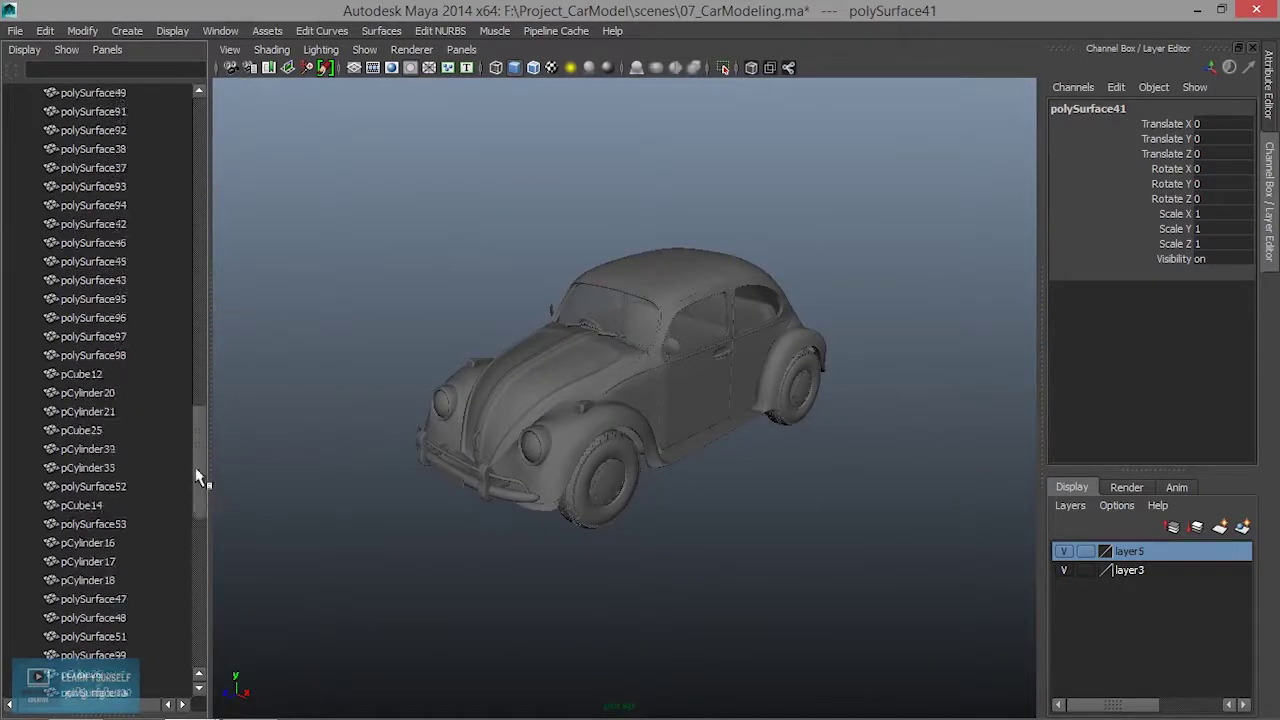
left_click(15, 30)
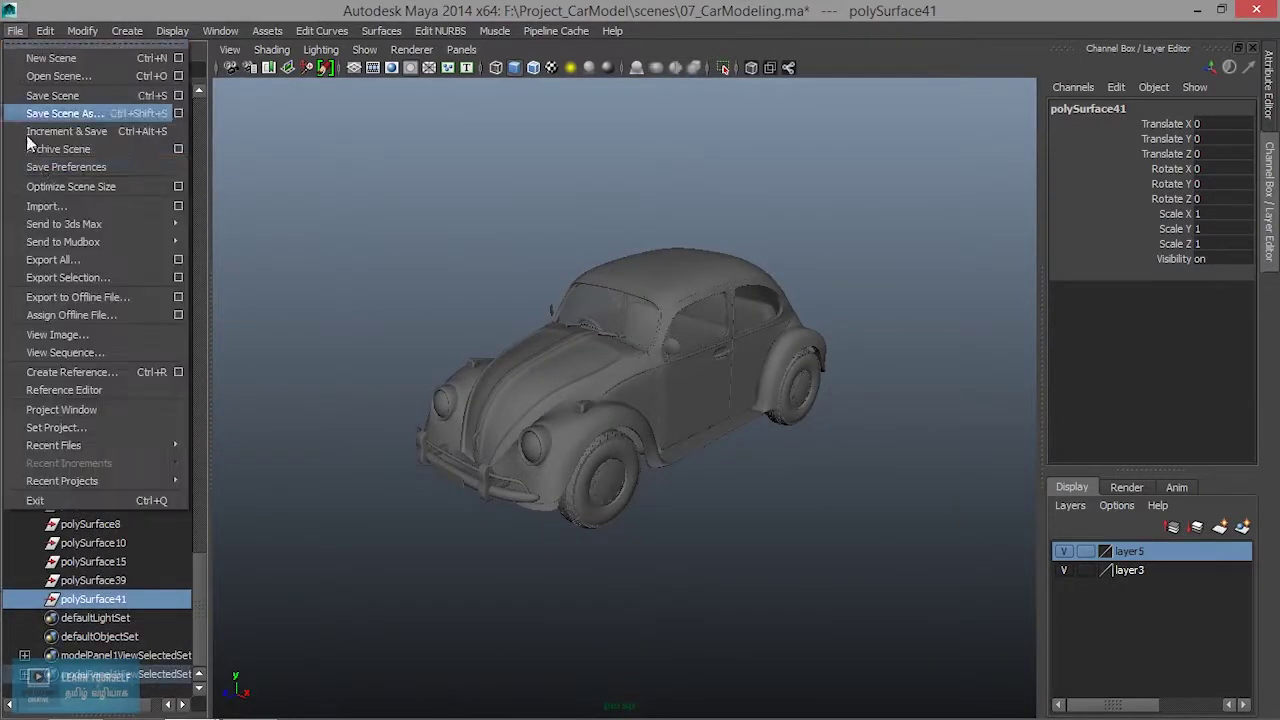
left_click(60, 185)
left_click(629, 389)
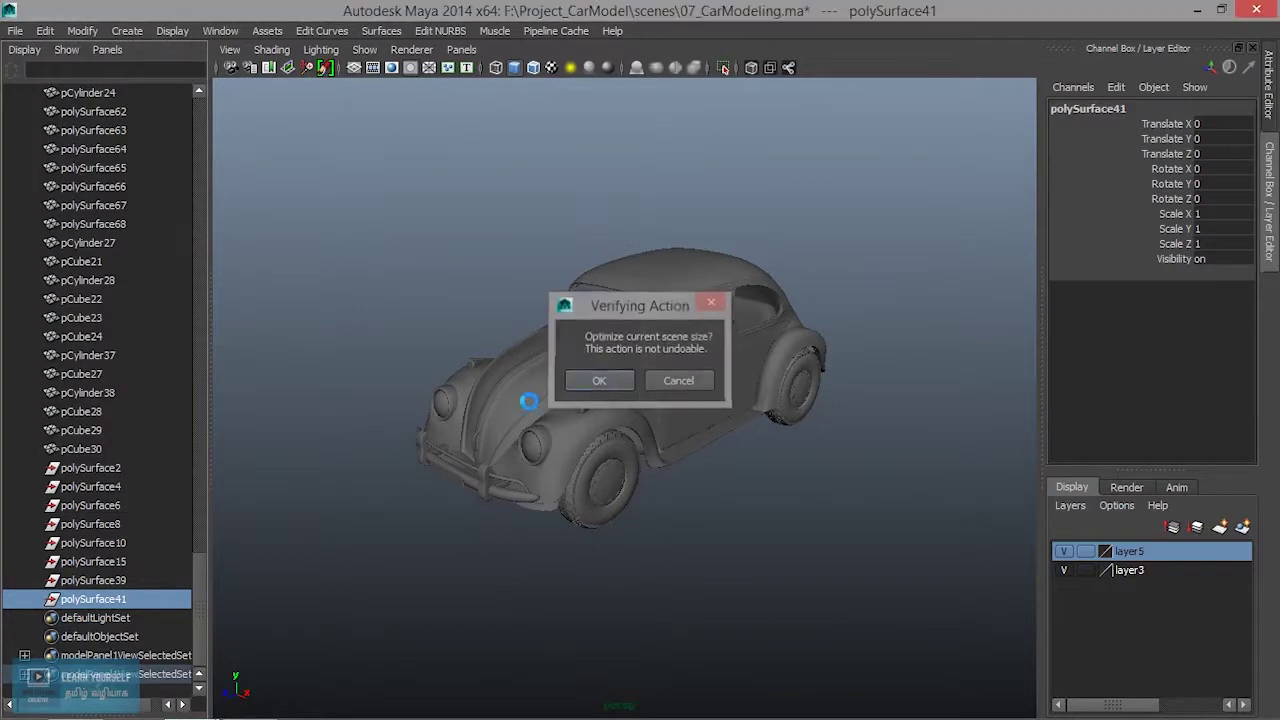
Step: Delete construction history from polySurface15 and polySurface41, then select every object
left_click(95, 580)
left_click(104, 599, "ctrl")
left_click(54, 35)
mouse_move(90, 224)
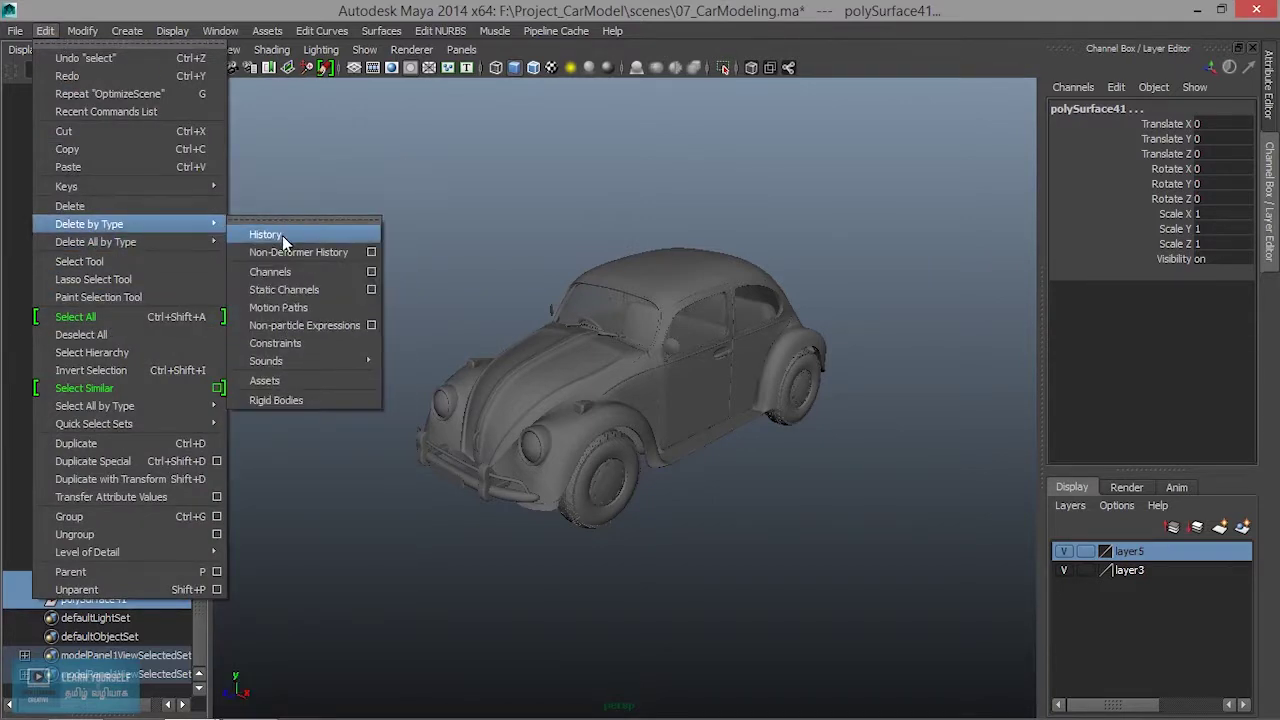
left_click(282, 235)
left_click(374, 251)
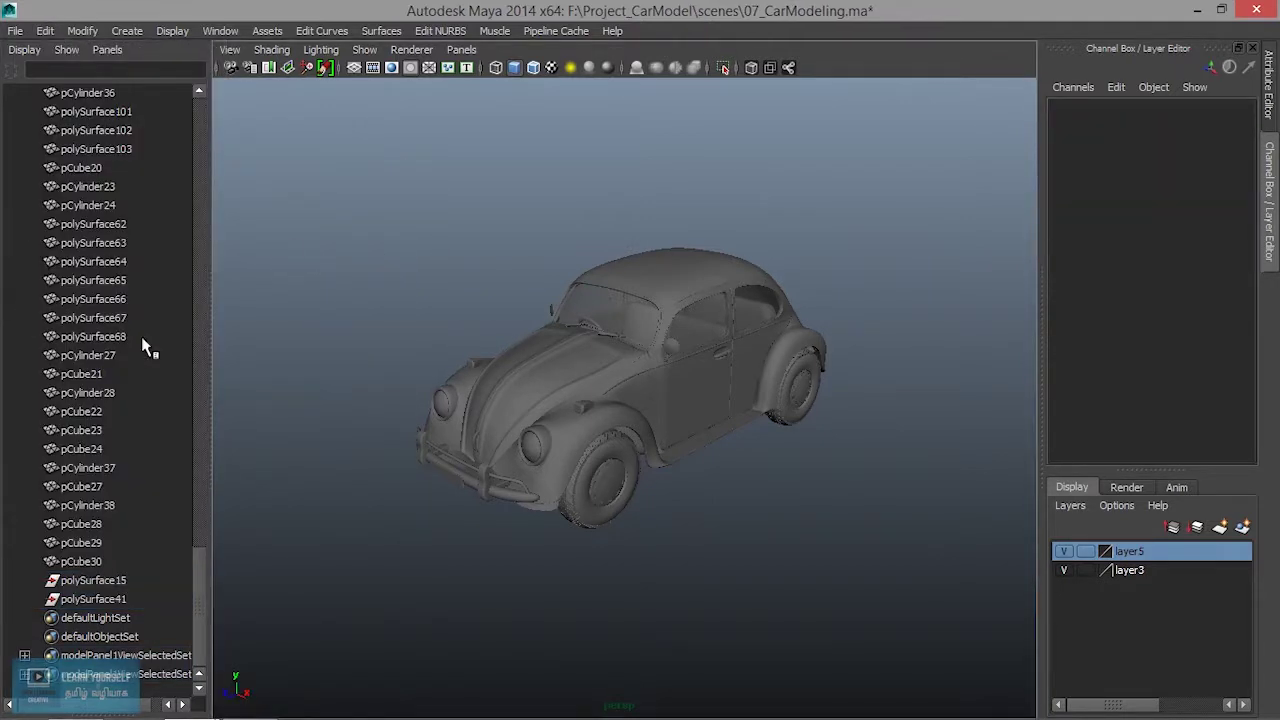
scroll(141, 336, "up", 8)
scroll(145, 345, "up", 8)
scroll(145, 345, "up", 5)
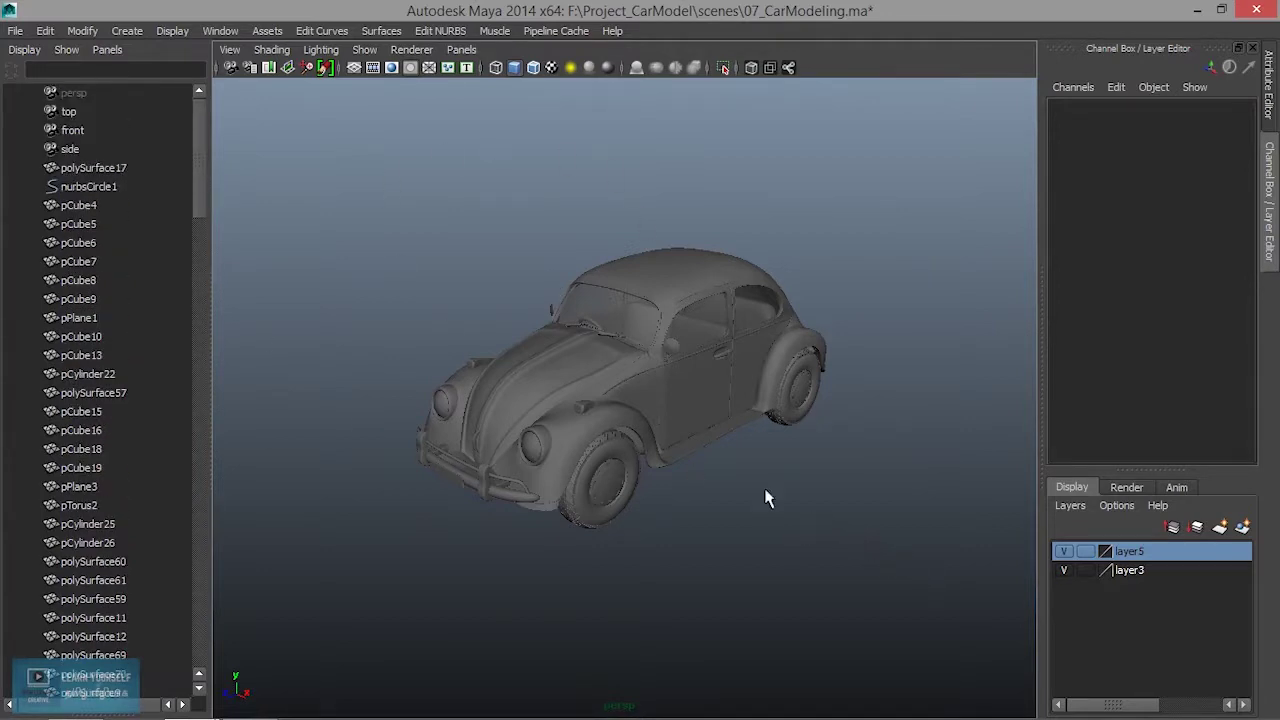
key("ctrl+shift+a")
left_click(46, 31)
mouse_move(89, 224)
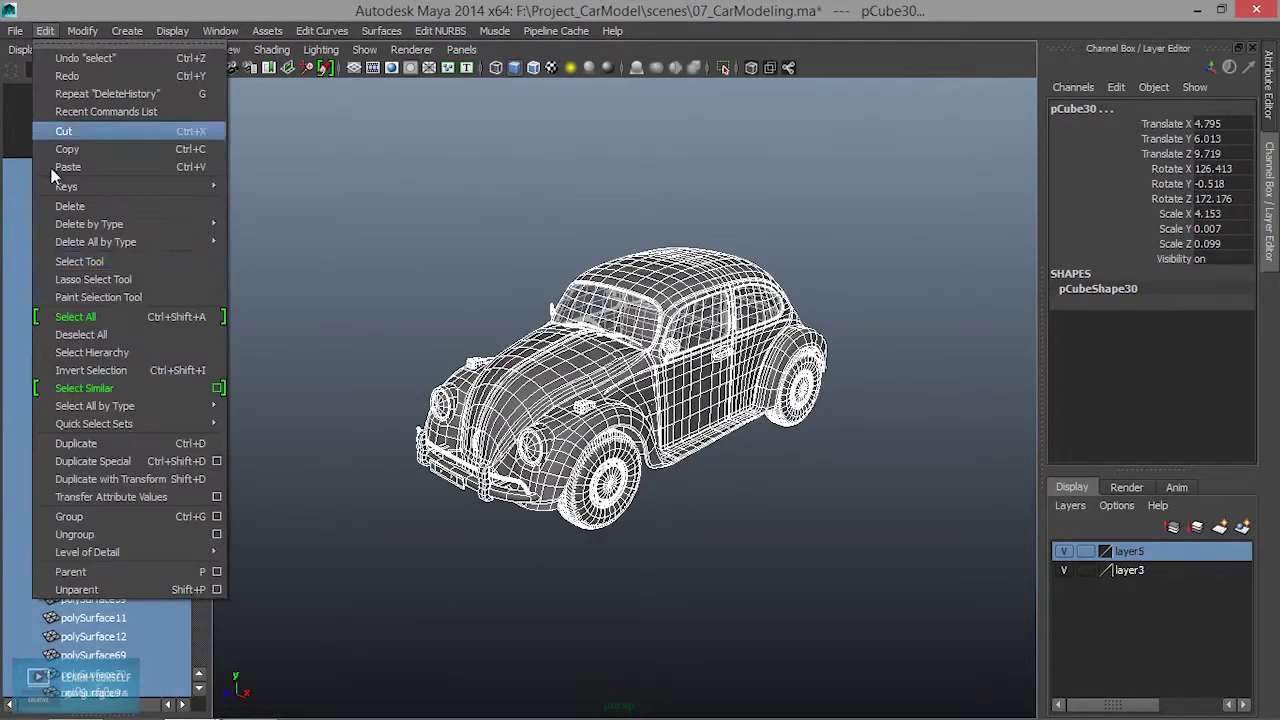
Step: Delete history from all objects, switch to wireframe, and select polySurface15 and polySurface41
left_click(283, 234)
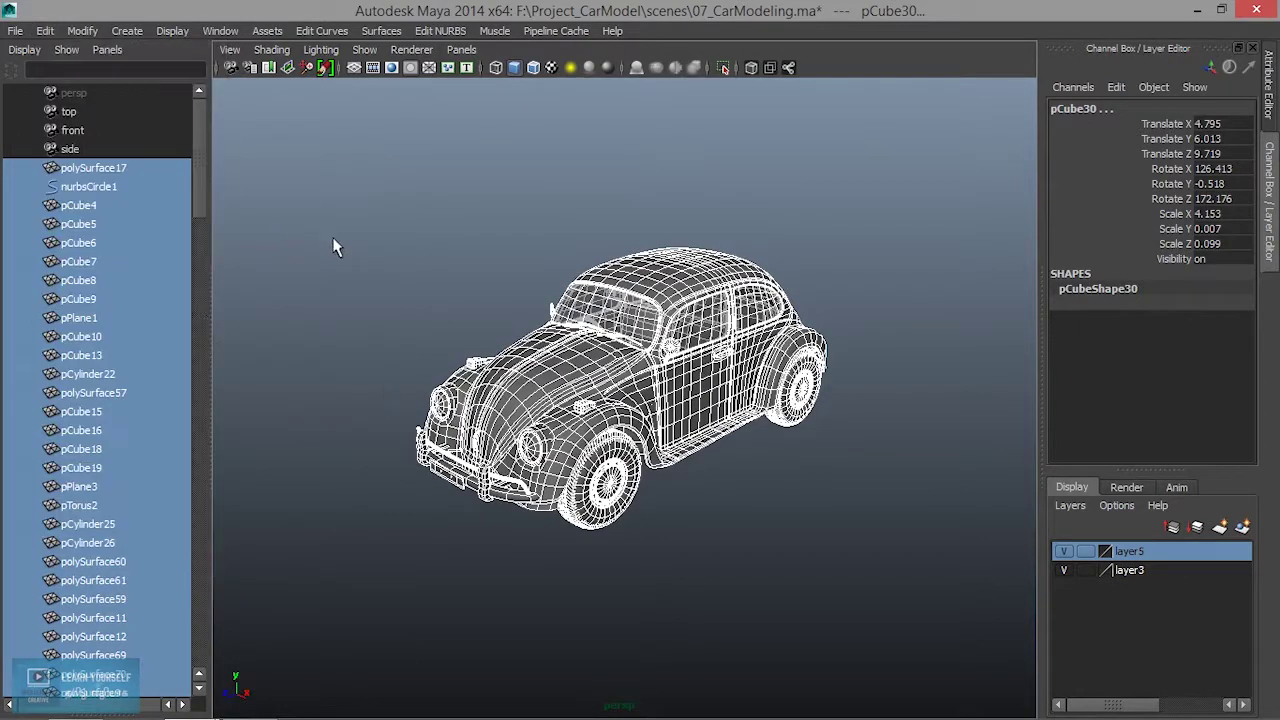
left_click_drag(196, 222, 208, 640)
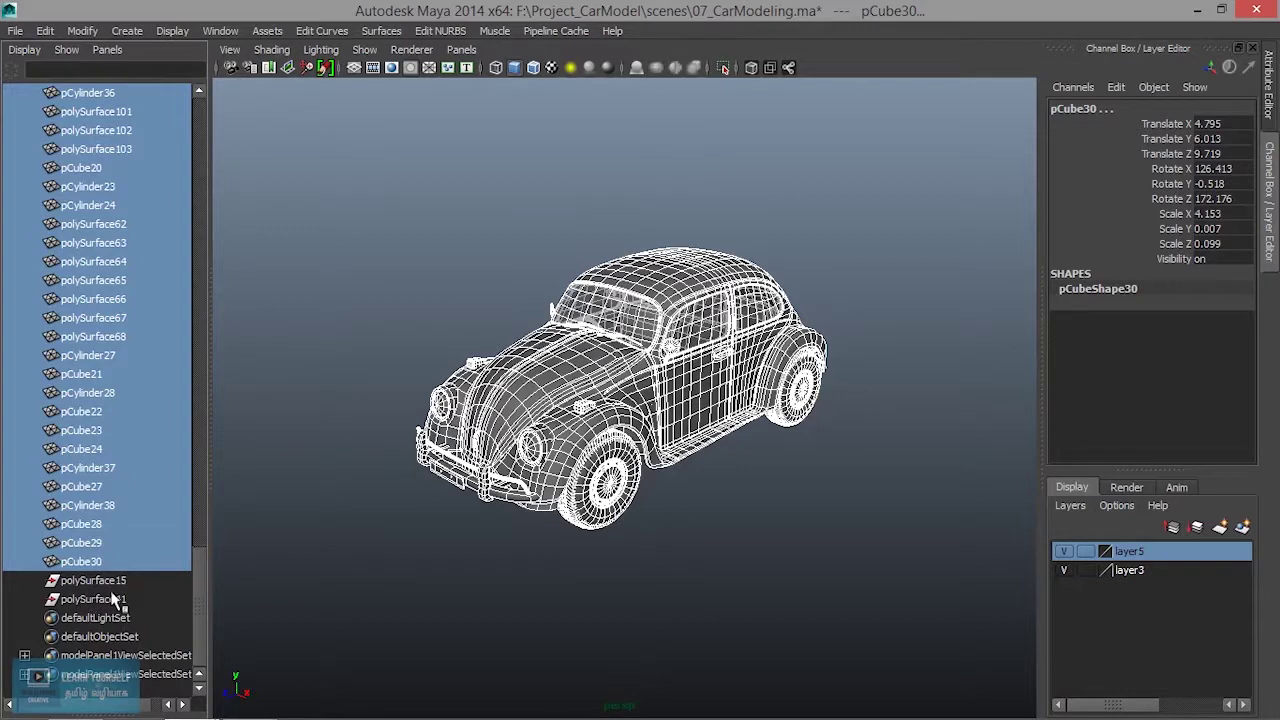
left_click(92, 581)
key("4")
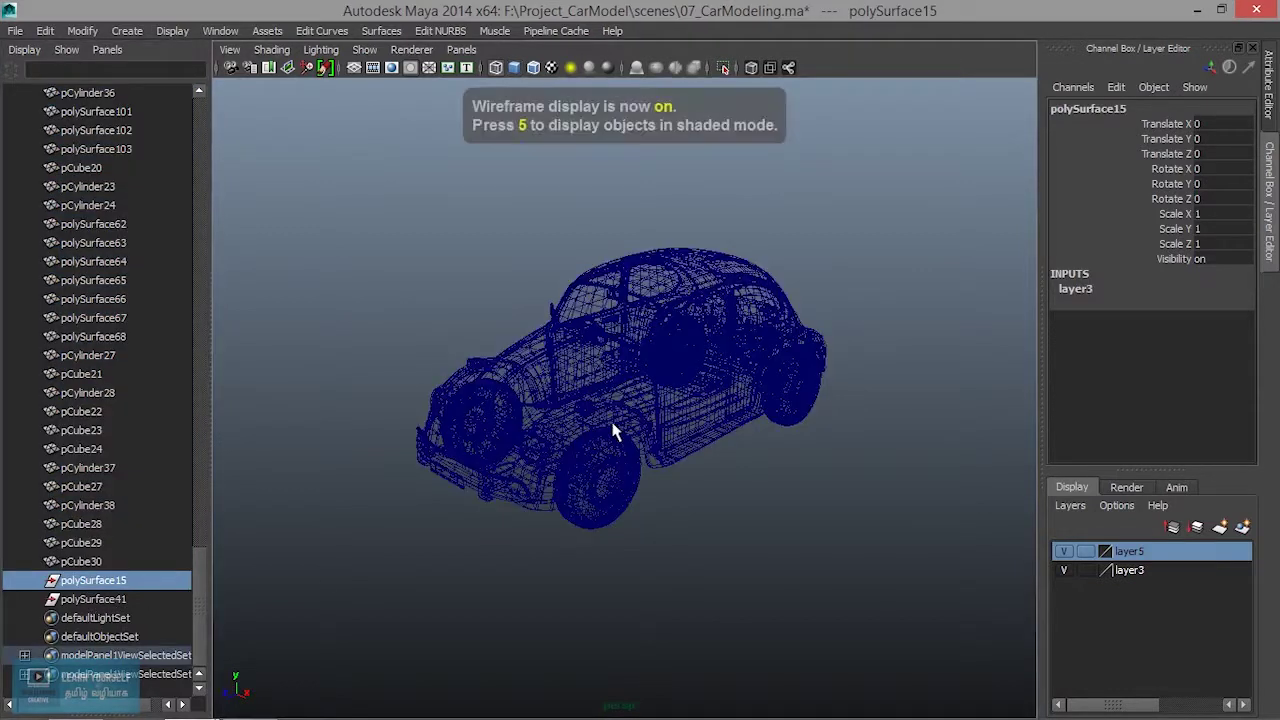
mouse_move(613, 435)
left_mouse_down("alt")
mouse_move(560, 414)
mouse_move(657, 409)
mouse_move(540, 470)
left_mouse_up("alt")
left_click(92, 600, "ctrl")
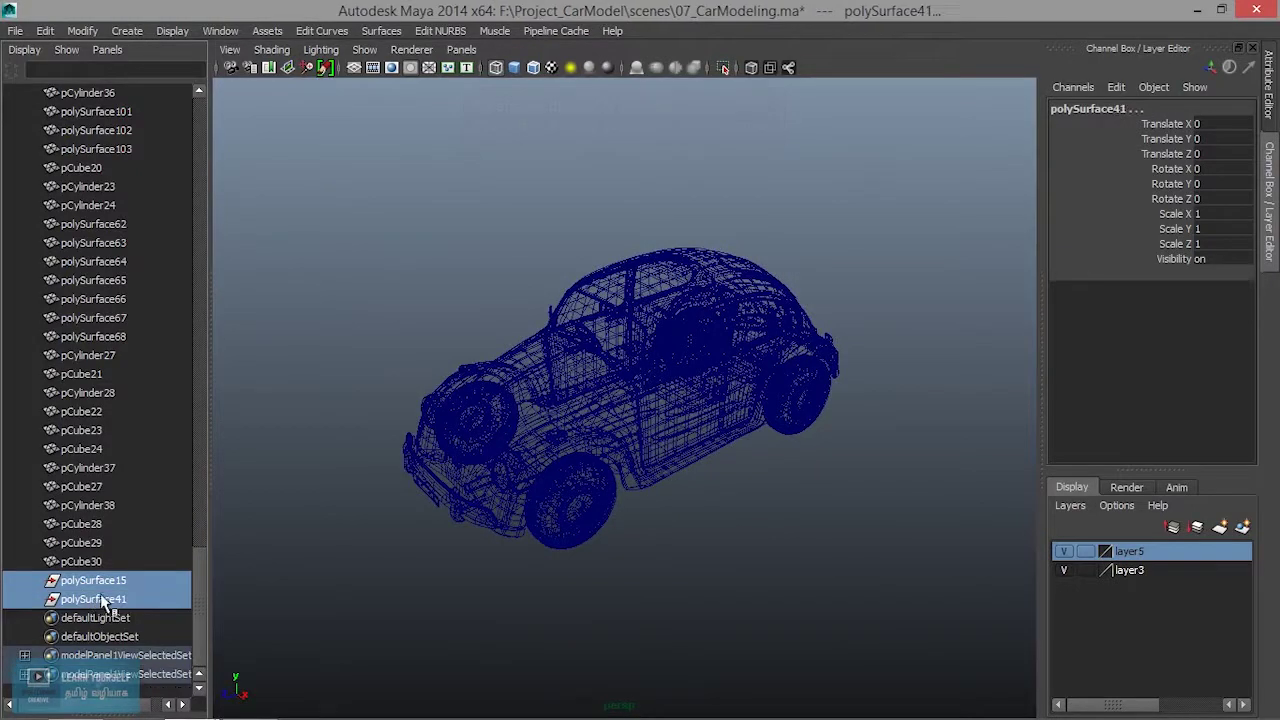
Step: Expand both modelPanel1ViewSelectedSet sets and inspect polySurface15 and polySurface41 inside them
left_click(24, 655)
scroll(200, 640, "down", 1)
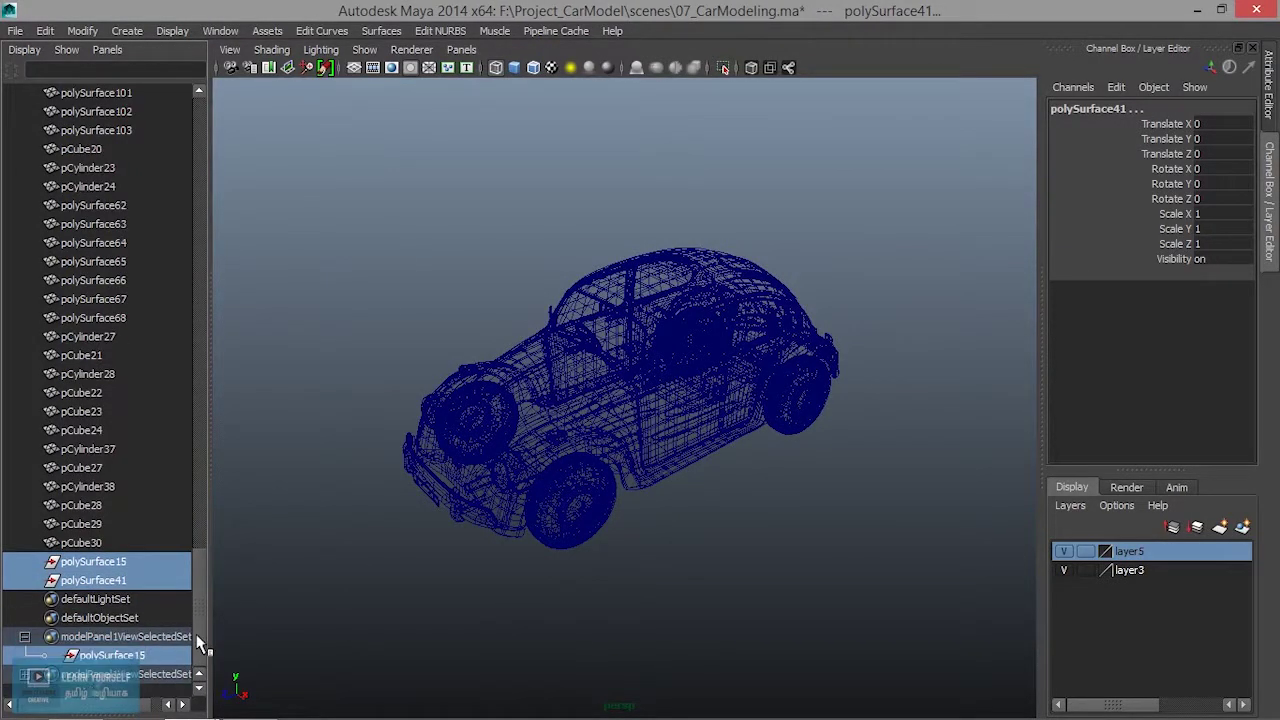
left_click(24, 675)
scroll(198, 640, "down", 1)
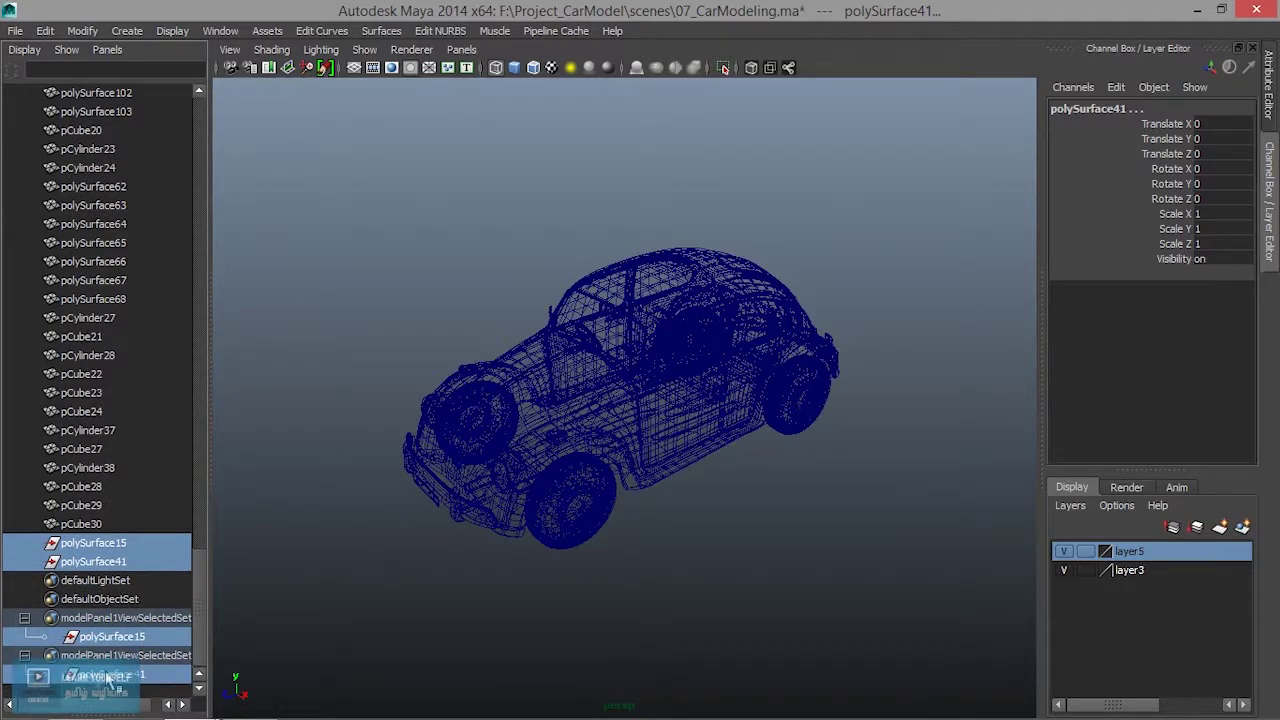
left_click(115, 638)
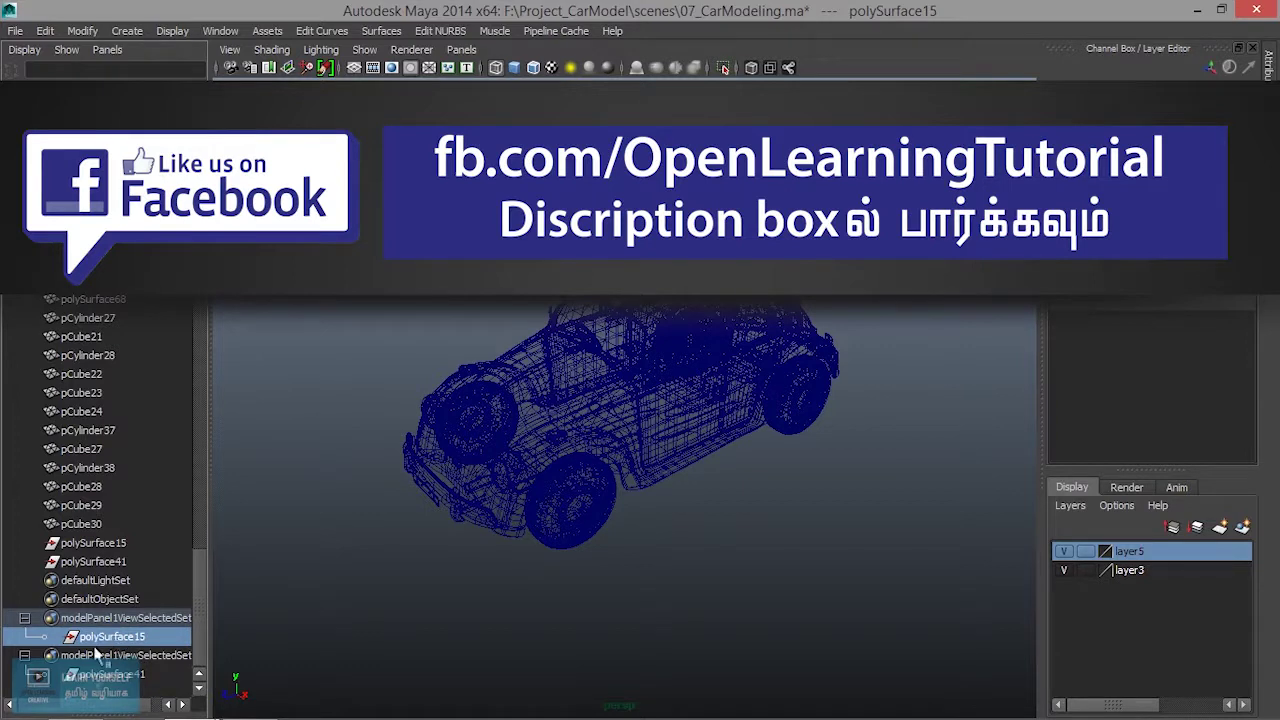
left_click(104, 677)
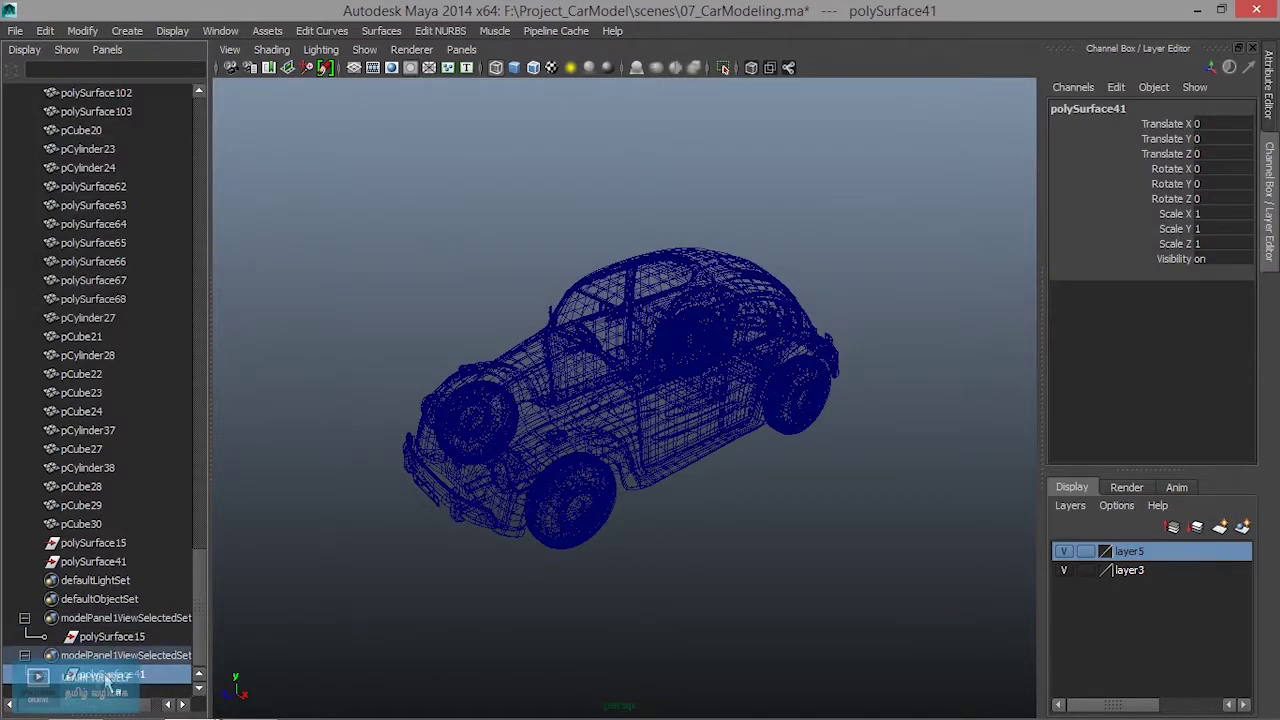
left_click(118, 640)
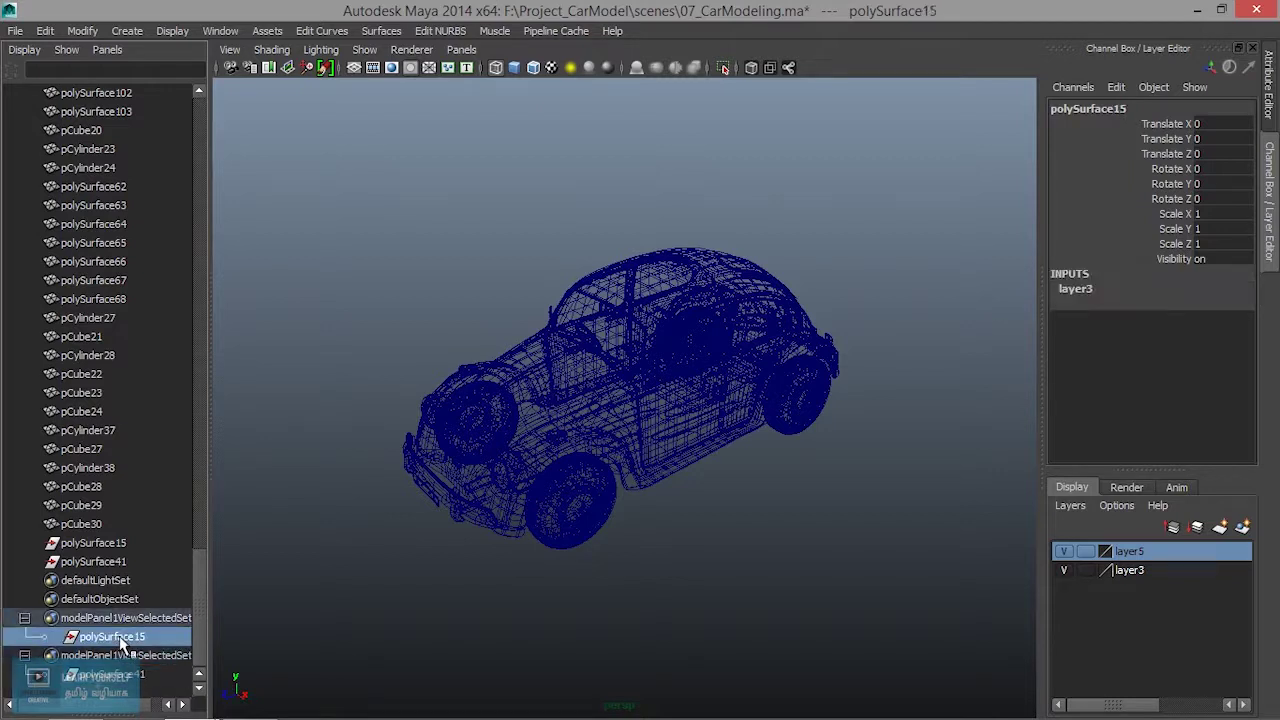
mouse_move(128, 645)
middle_mouse_down()
mouse_move(133, 605)
mouse_move(155, 632)
middle_mouse_up()
scroll(200, 571, "down", 3)
scroll(204, 672, "up", 3)
left_click_drag(383, 175, 857, 600)
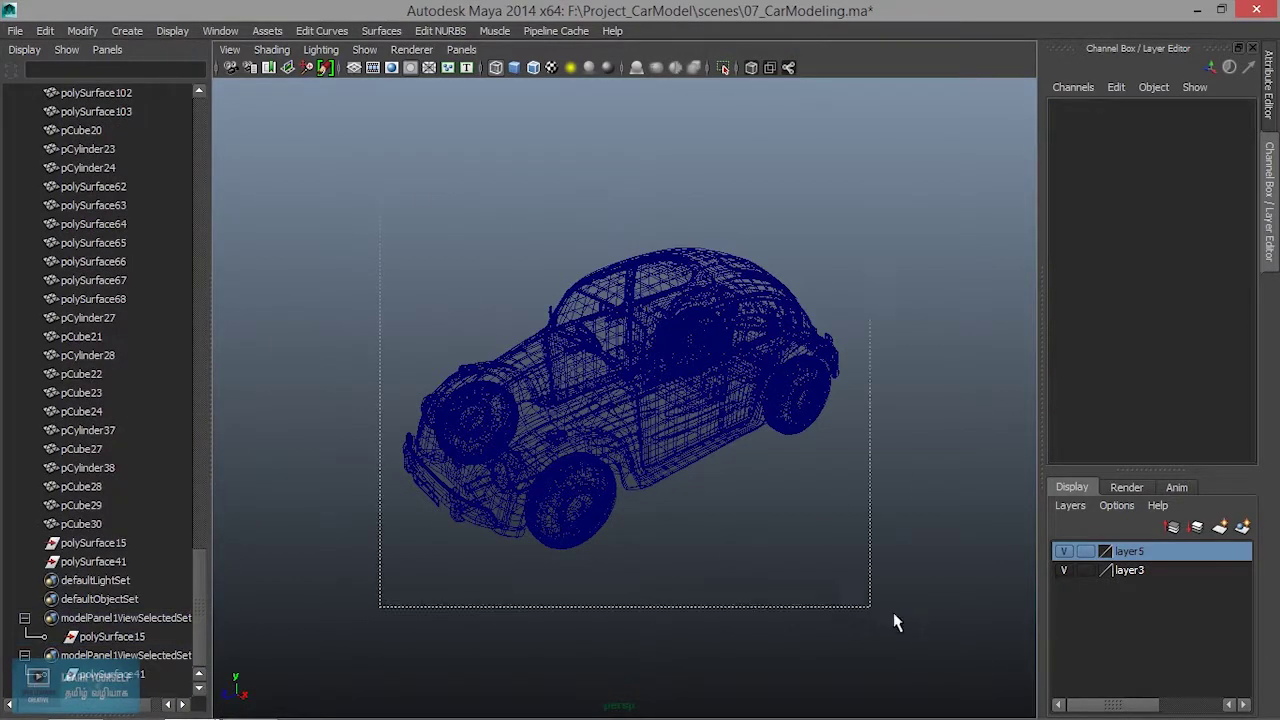
Step: Delete construction history by type and optimize the scene size
left_click(44, 30)
mouse_move(96, 241)
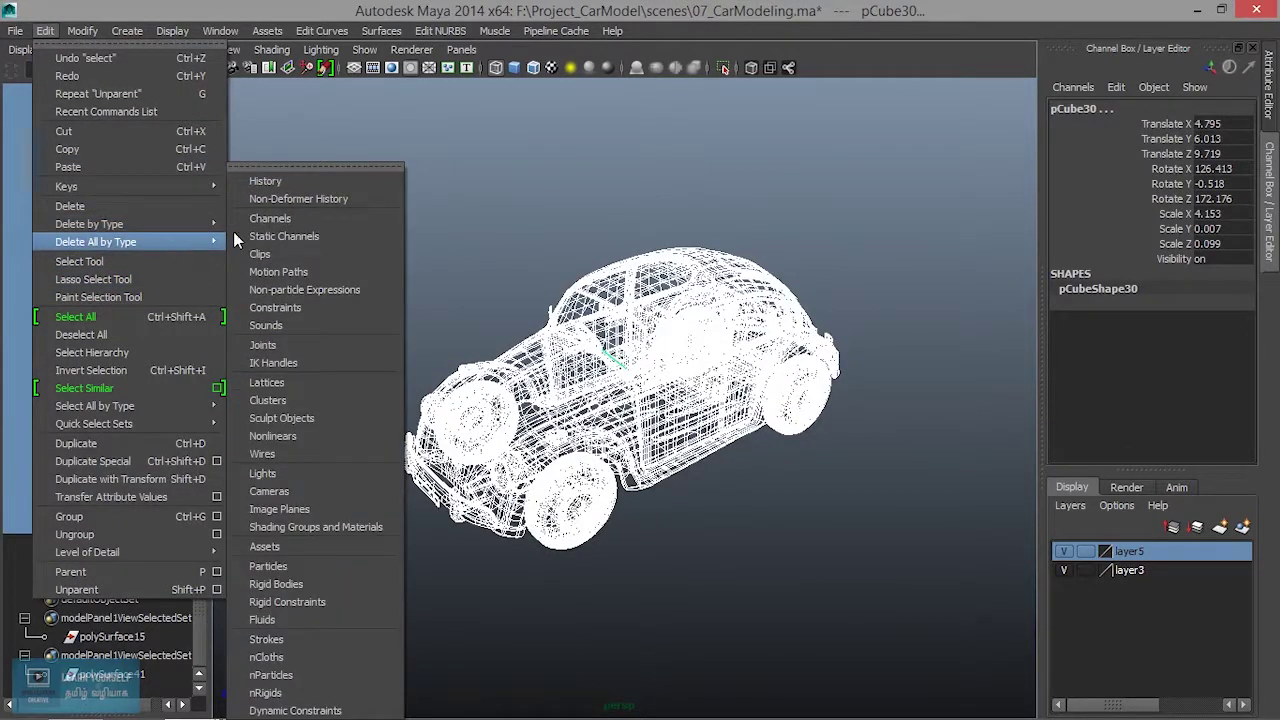
left_click(277, 181)
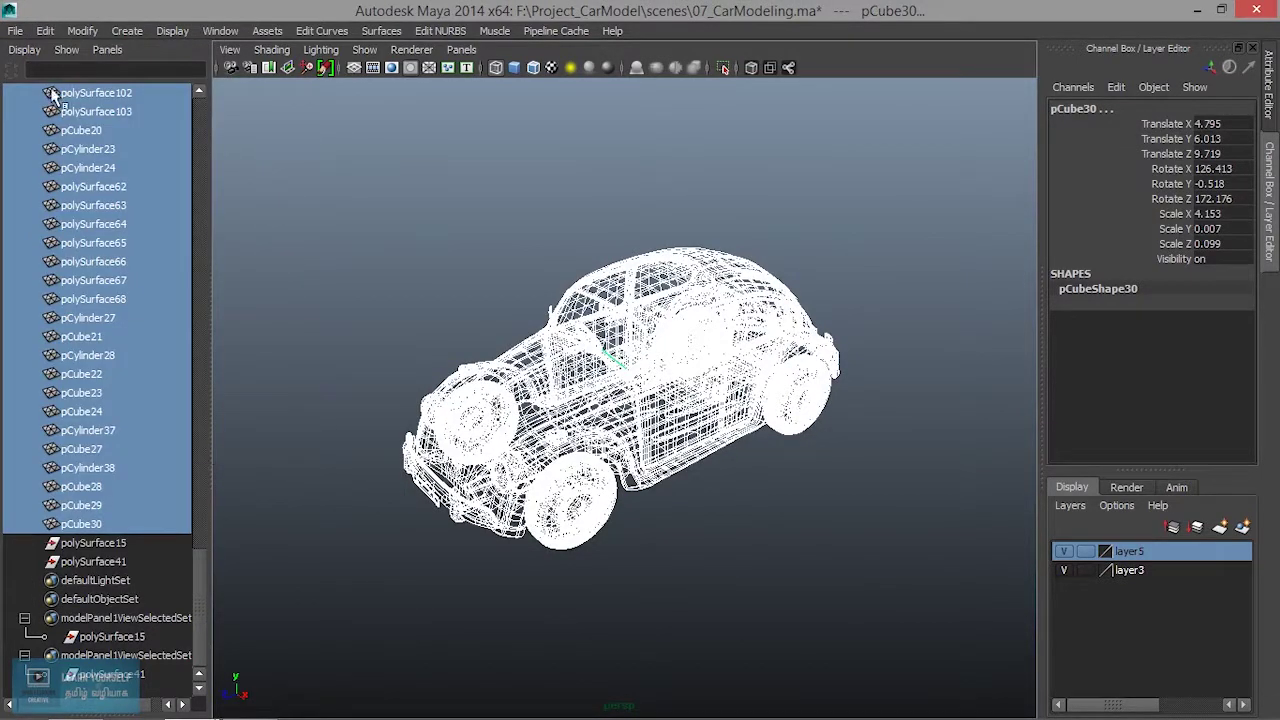
left_click(14, 30)
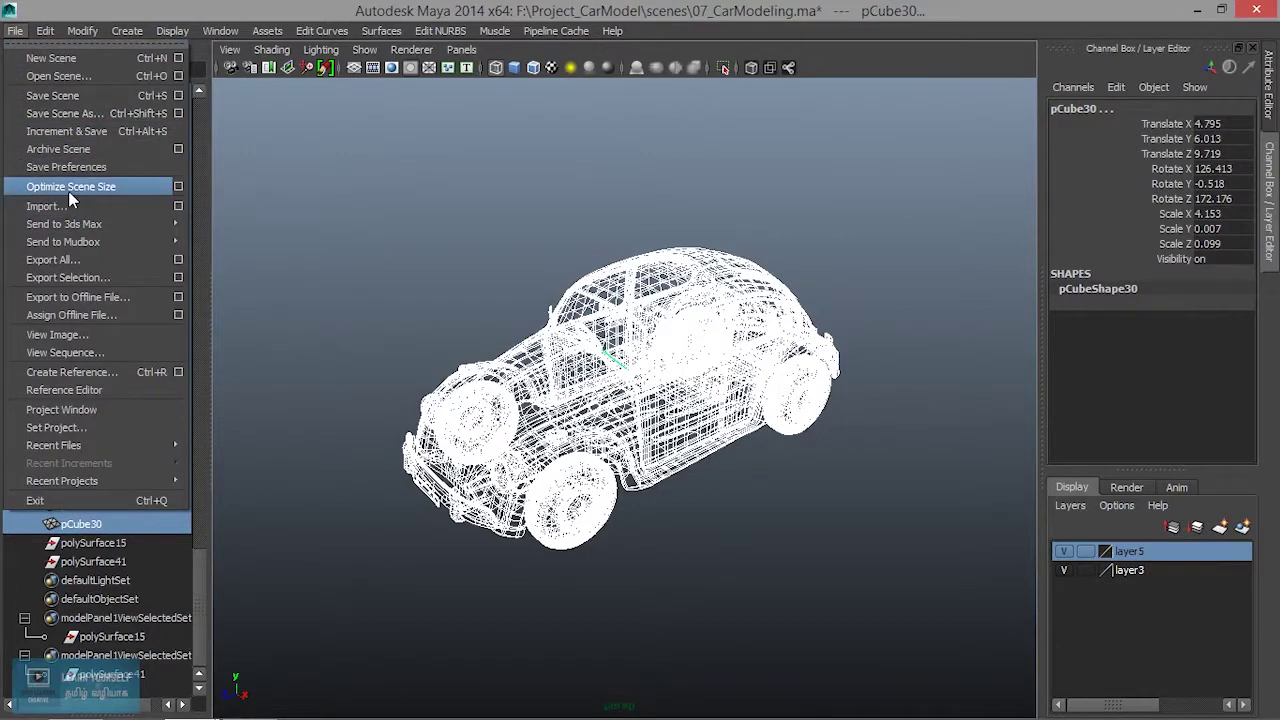
left_click(72, 180)
left_click(600, 381)
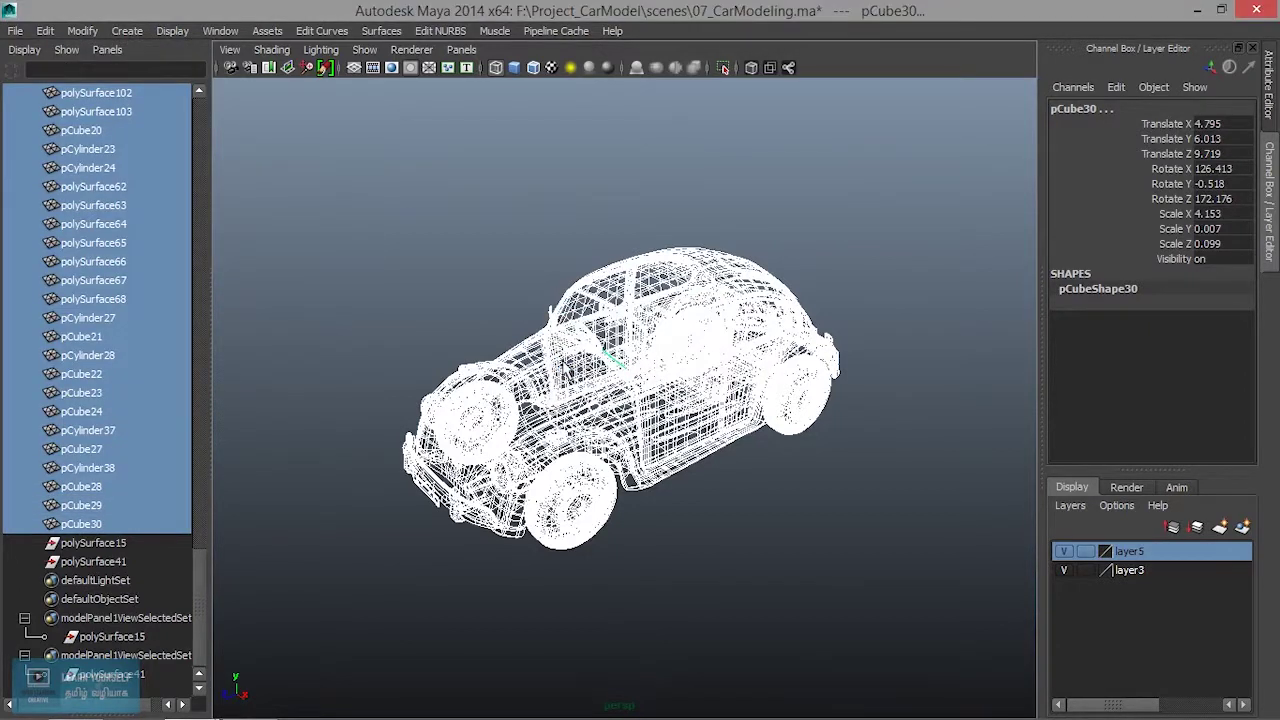
Step: Delete polySurface15 and polySurface41 from the Outliner
left_click(298, 506)
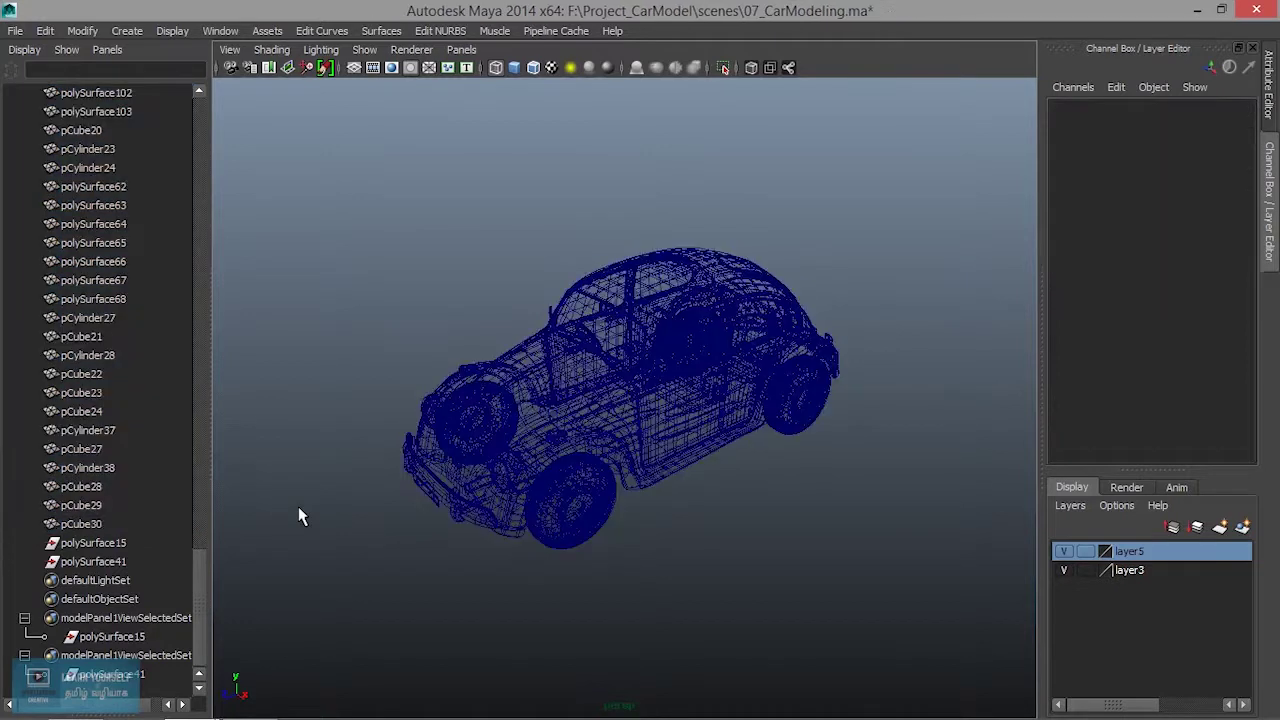
left_click(100, 543)
key("Delete")
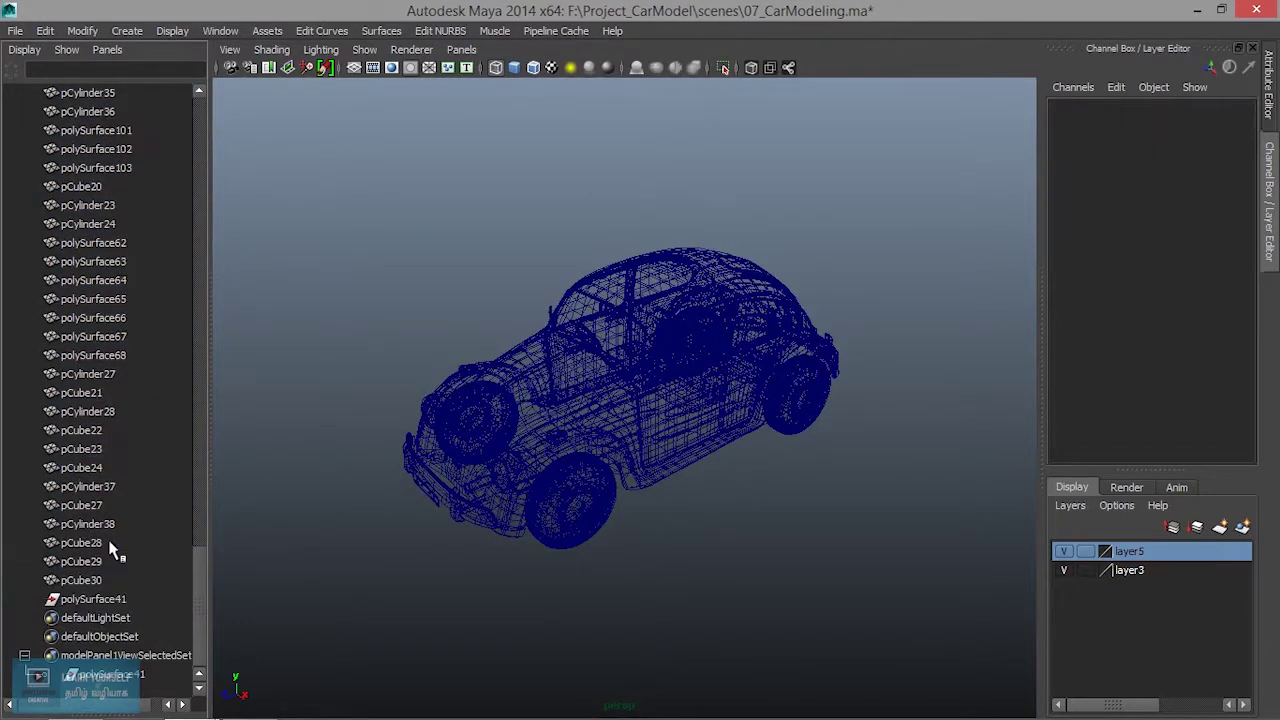
left_click(93, 599)
key("Delete")
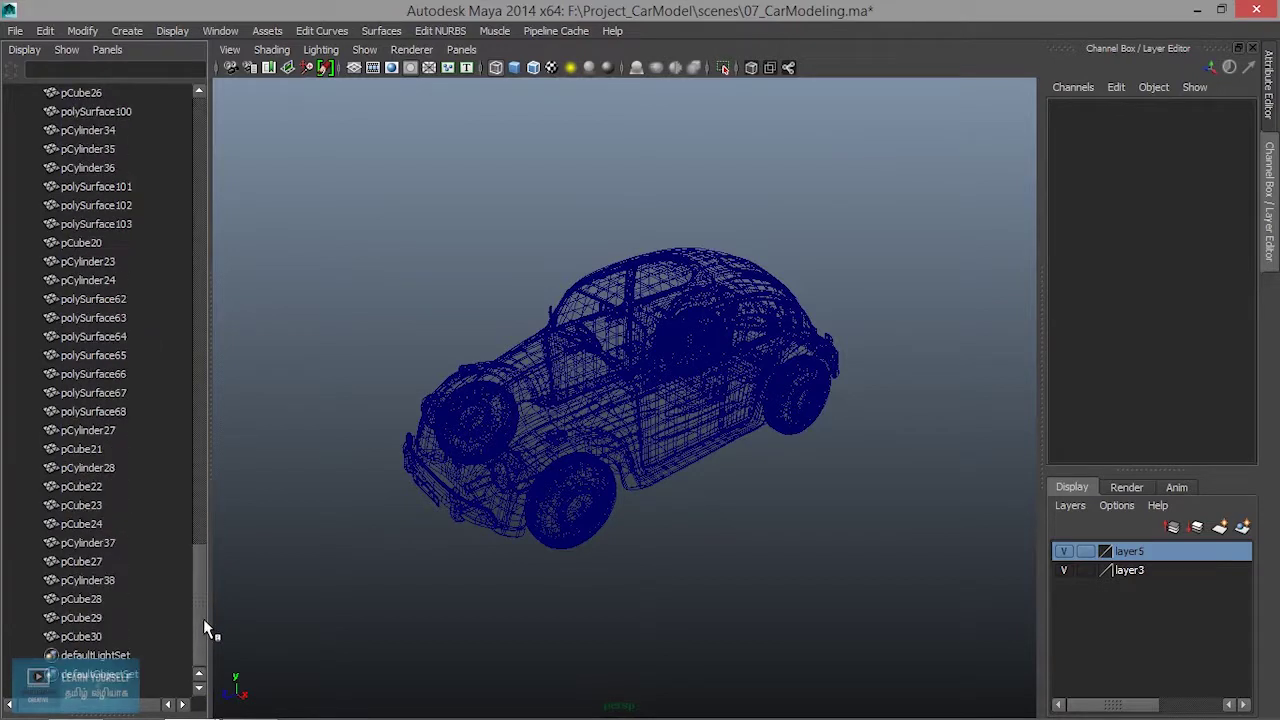
Step: Show the car in shaded mode from a close, level side view
left_click_drag(205, 572, 230, 135)
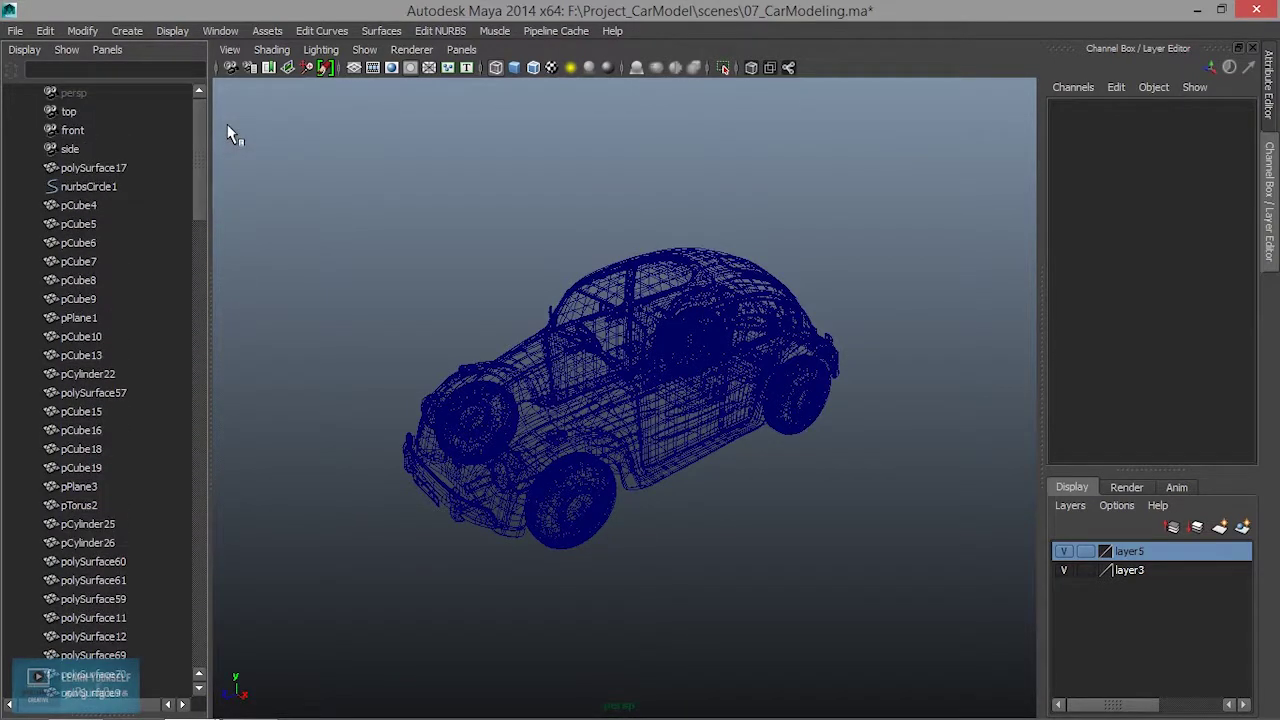
left_click_drag(750, 456, 694, 434, "alt")
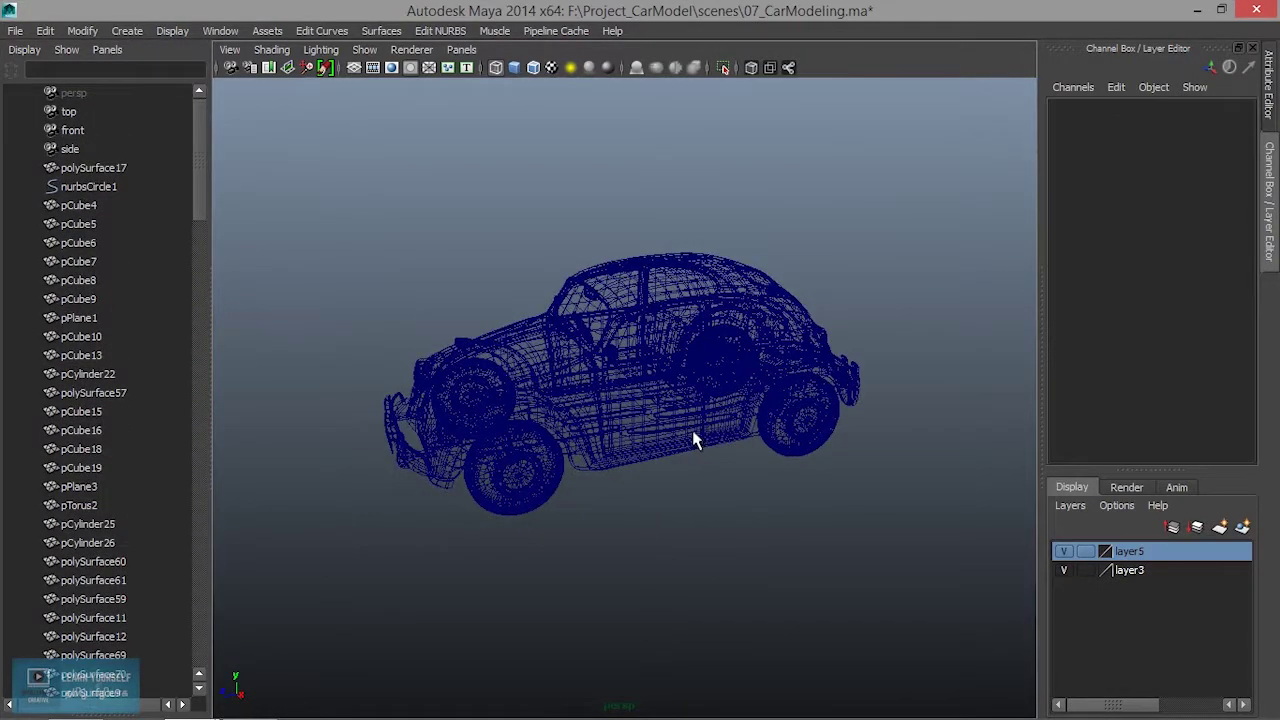
key("5")
scroll(628, 483, "up", 5)
mouse_move(629, 480)
left_mouse_down("alt")
mouse_move(606, 423)
mouse_move(592, 423)
left_mouse_up("alt")
middle_click_drag(592, 423, 613, 525, "alt")
mouse_move(612, 524)
left_mouse_down("alt")
mouse_move(717, 457)
mouse_move(923, 466)
mouse_move(576, 467)
mouse_move(634, 380)
mouse_move(623, 514)
mouse_move(642, 369)
mouse_move(600, 395)
left_mouse_up("alt")
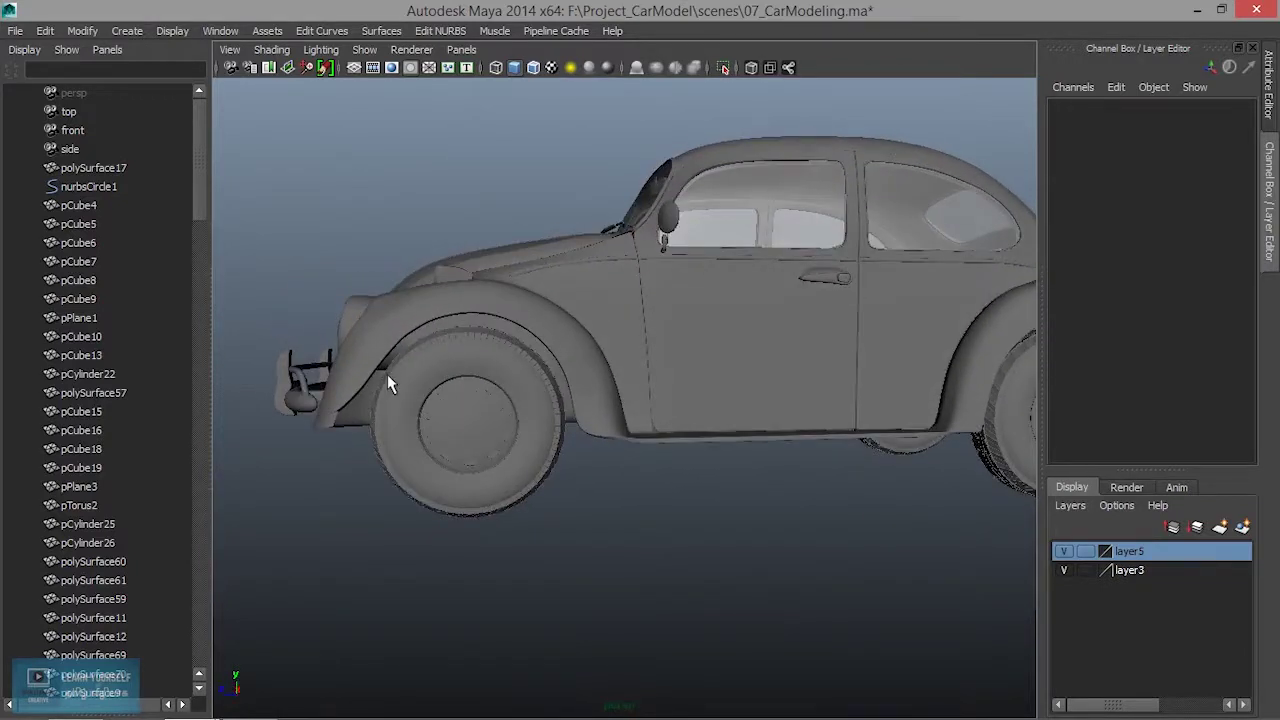
Step: Switch back to wireframe and hide the door parts around the rear wheel
key("4")
mouse_move(352, 309)
left_mouse_down()
mouse_move(407, 385)
mouse_move(588, 560)
left_mouse_up()
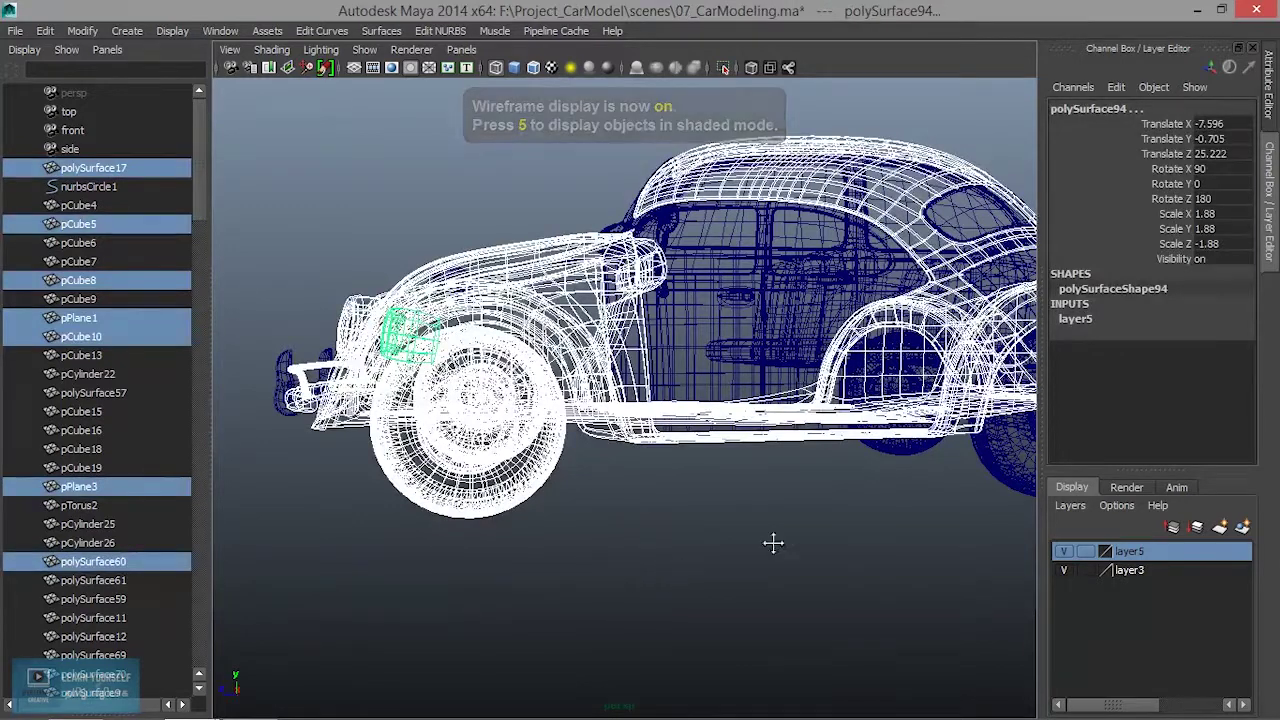
middle_click_drag(773, 543, 571, 534, "alt")
mouse_move(560, 405)
left_mouse_down()
mouse_move(766, 495)
mouse_move(726, 505)
left_mouse_up()
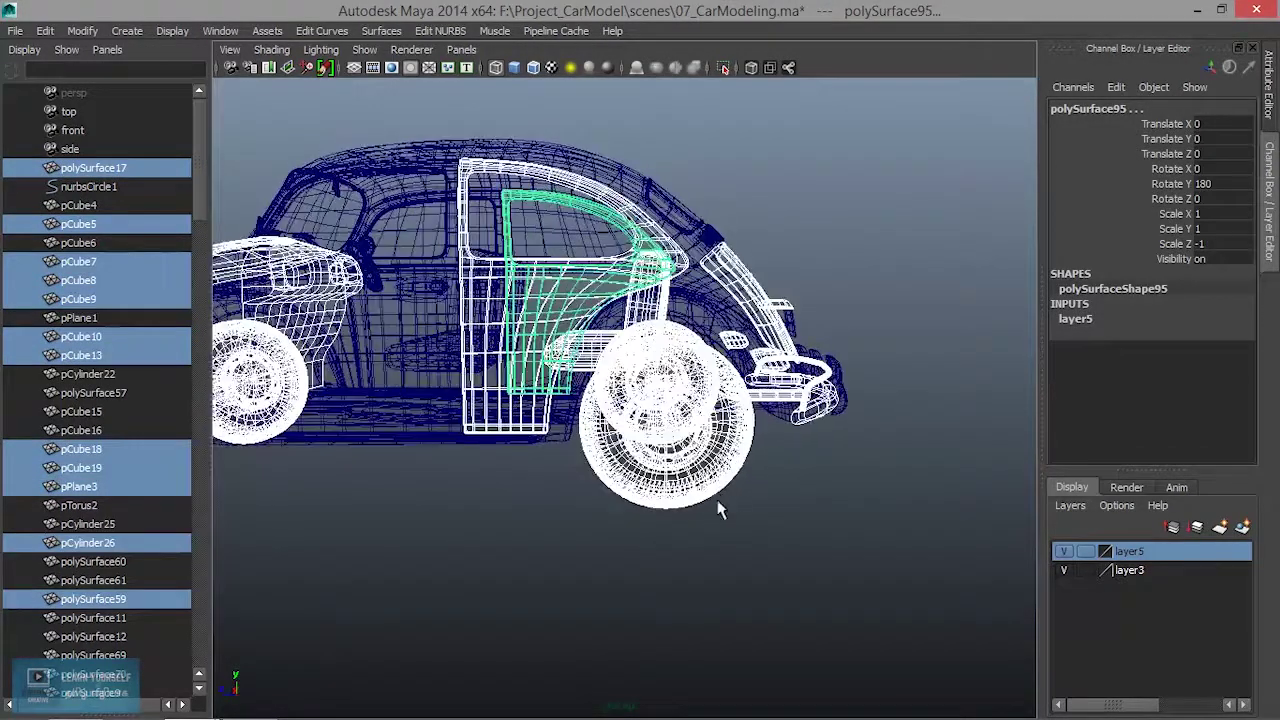
middle_click_drag(718, 508, 760, 514, "alt")
key("ctrl+h")
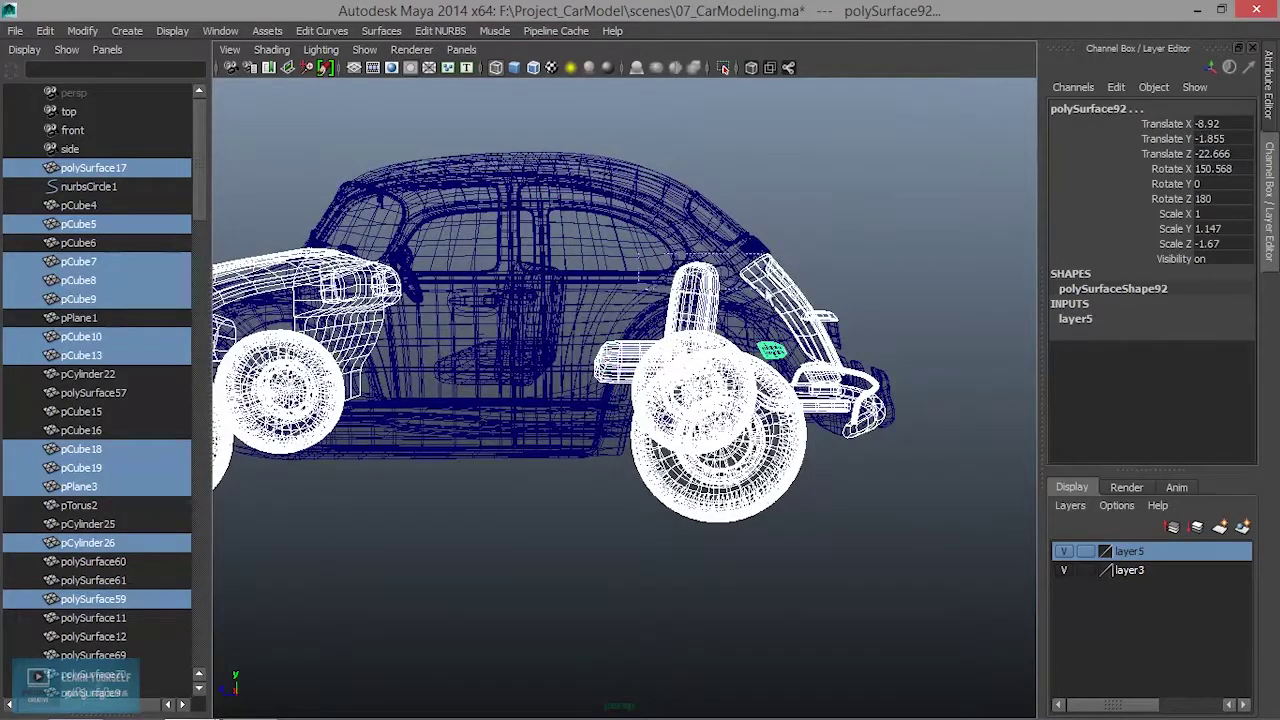
Step: Select the wheels and axles, dropping polySurface17, pCube10, the front bumper and pCube5
left_click_drag(818, 318, 810, 365, "alt")
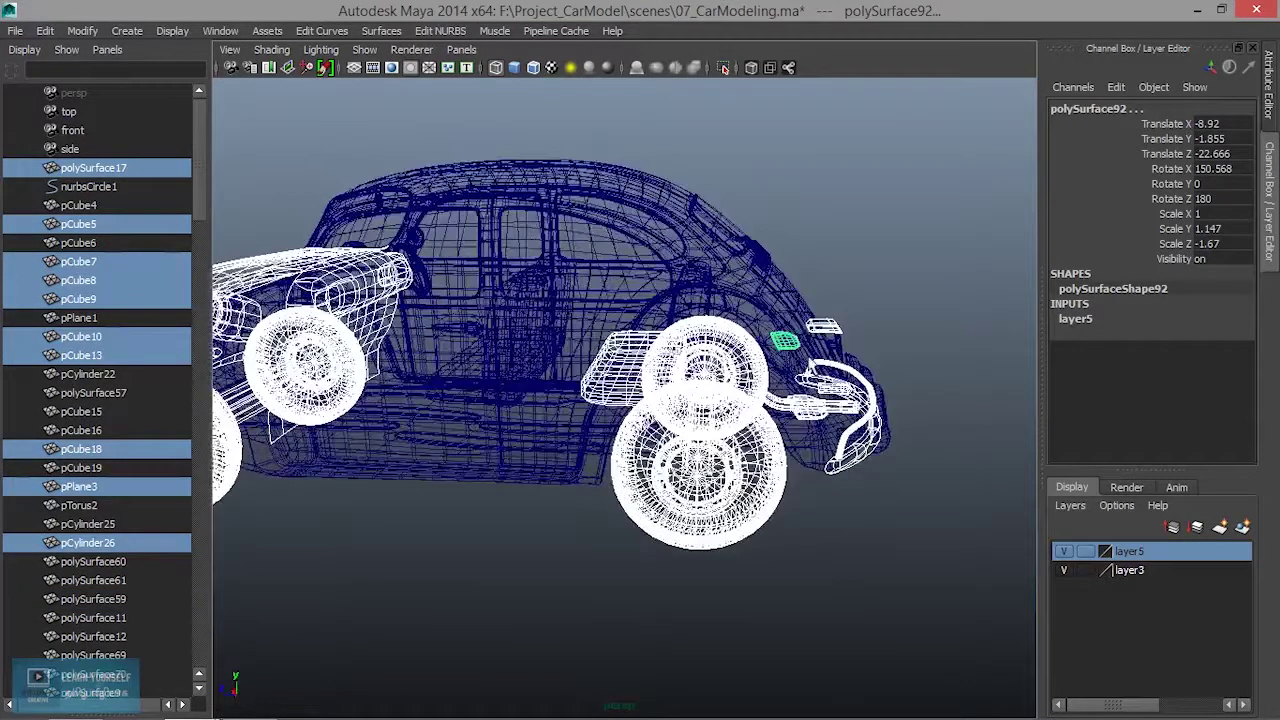
left_click(842, 425)
left_click(842, 430)
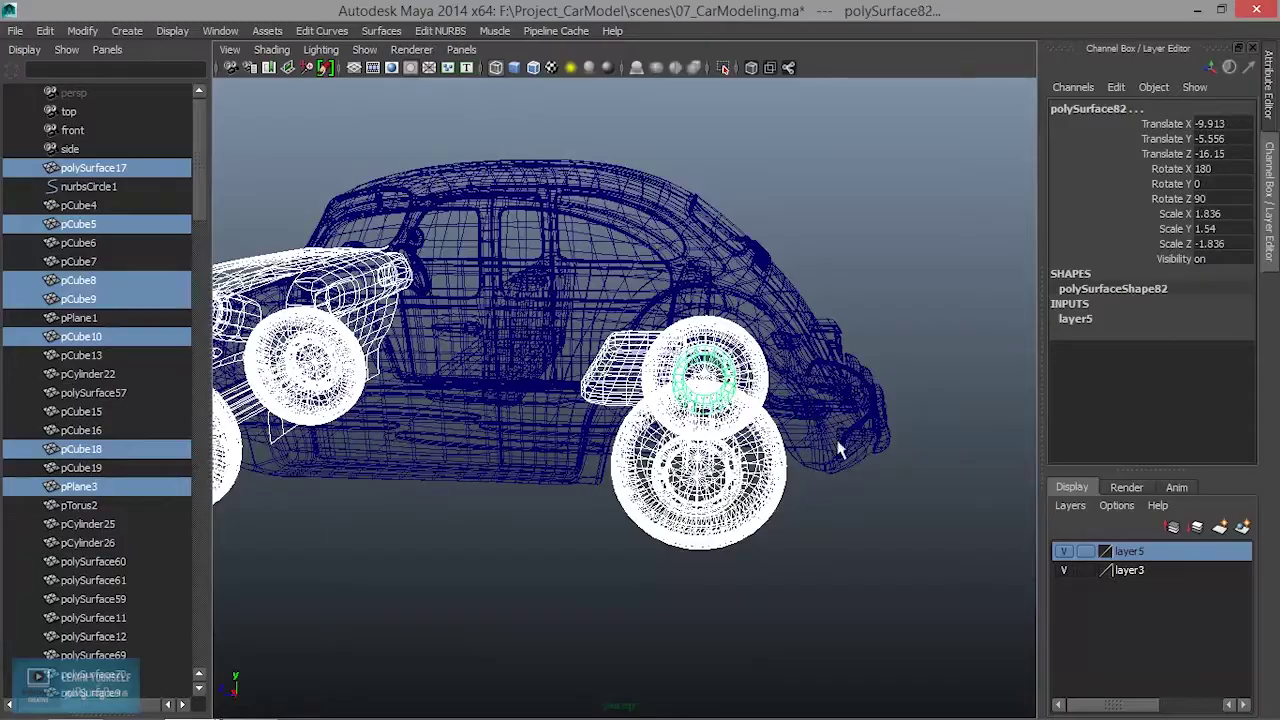
left_click_drag(828, 474, 920, 470, "alt")
mouse_move(655, 355)
left_mouse_down("alt")
mouse_move(707, 407)
mouse_move(660, 416)
mouse_move(636, 388)
mouse_move(780, 430)
left_mouse_up("alt")
left_click(706, 460, "ctrl")
left_click(686, 497, "shift")
mouse_move(686, 510)
left_mouse_down("alt")
mouse_move(720, 528)
mouse_move(734, 513)
mouse_move(691, 486)
mouse_move(672, 512)
mouse_move(684, 416)
mouse_move(914, 434)
mouse_move(910, 450)
mouse_move(511, 520)
mouse_move(370, 497)
left_mouse_up("alt")
left_click(742, 537, "ctrl")
left_click(742, 537, "ctrl")
left_click(696, 464, "ctrl")
Step: Group the selected wheel parts and rename the group grp_tire01
key("ctrl+g")
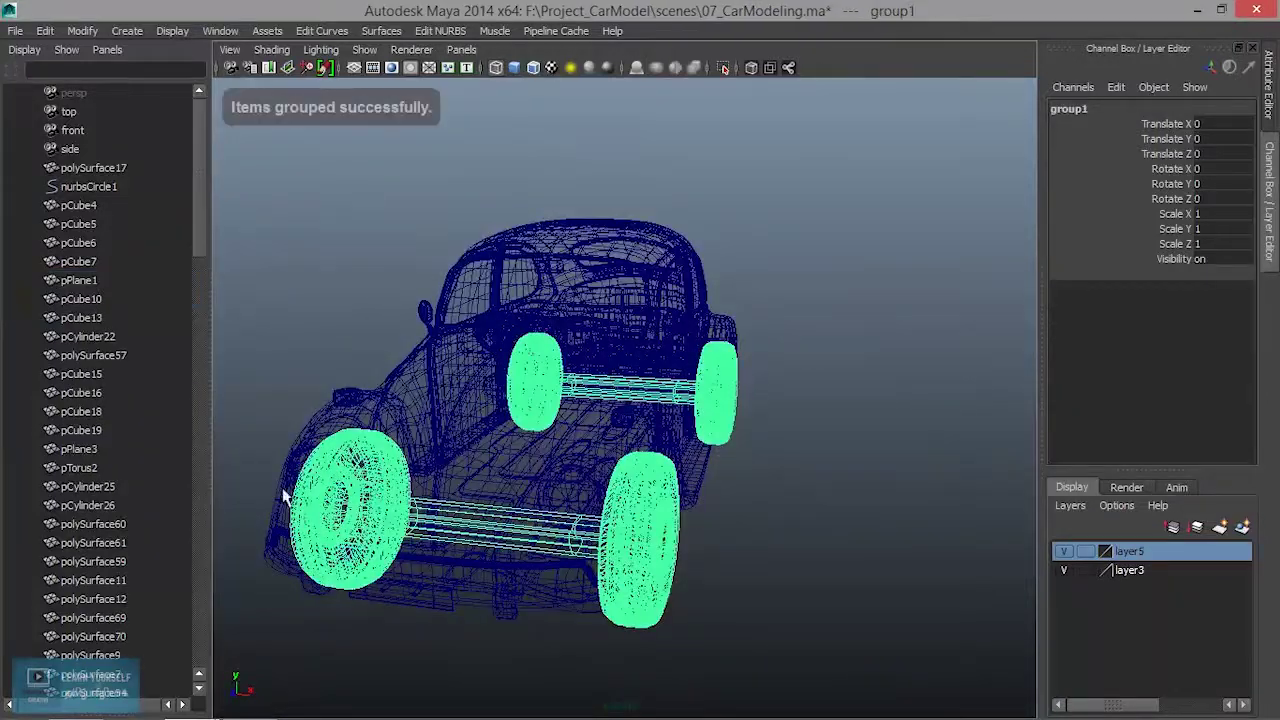
left_click(1075, 109)
type("g")
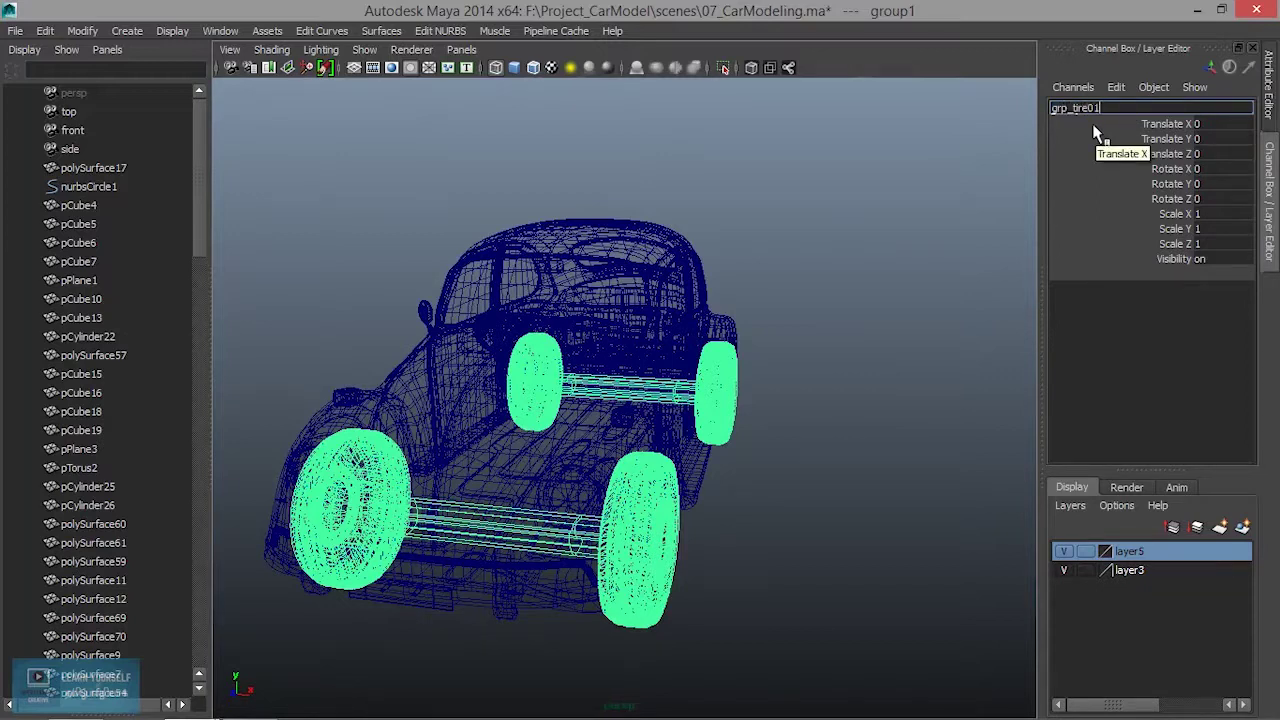
key("Return")
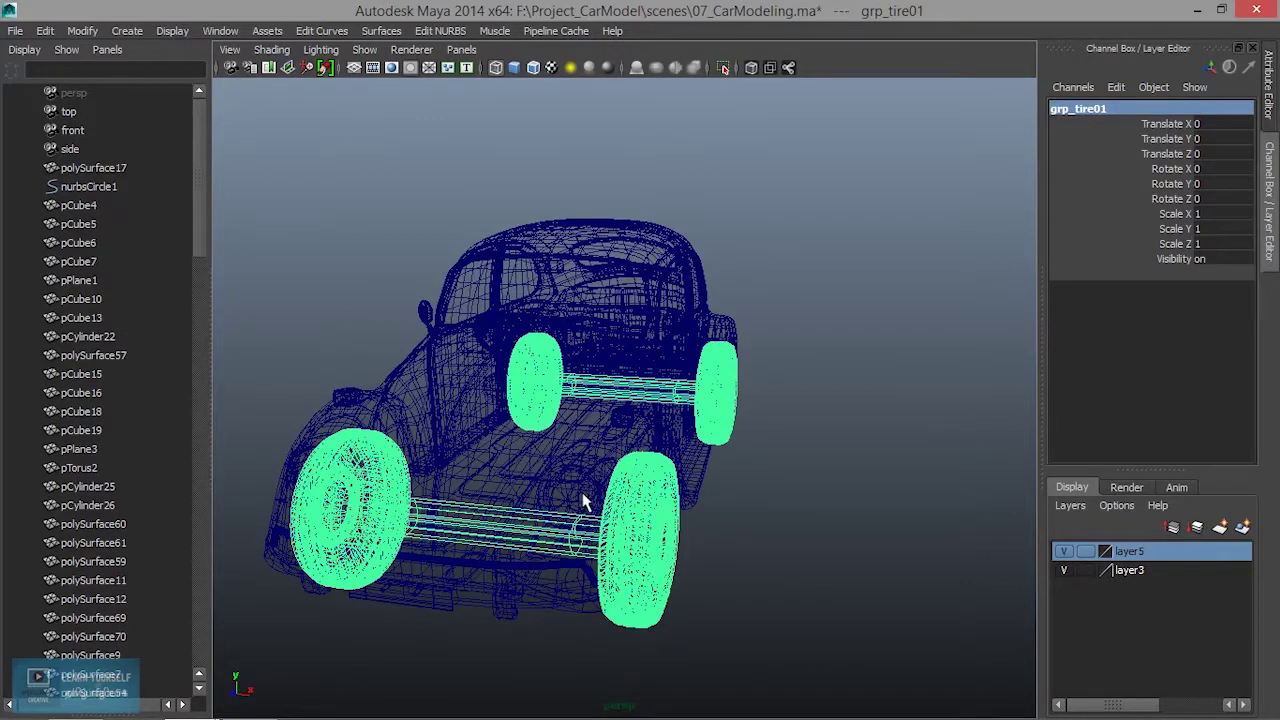
Step: Put grp_tire01 on a new hidden layer1 and view the body shaded
left_click_drag(849, 405, 601, 463, "alt")
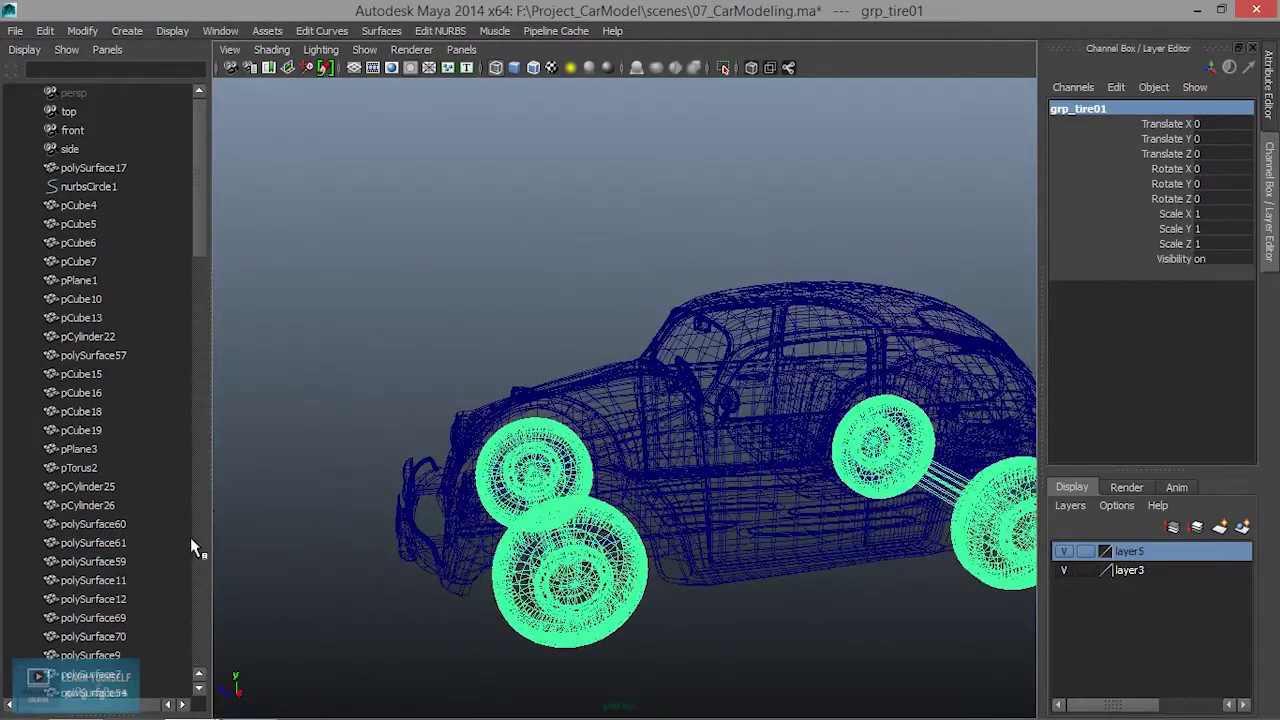
left_click(1240, 529)
left_click(1064, 551)
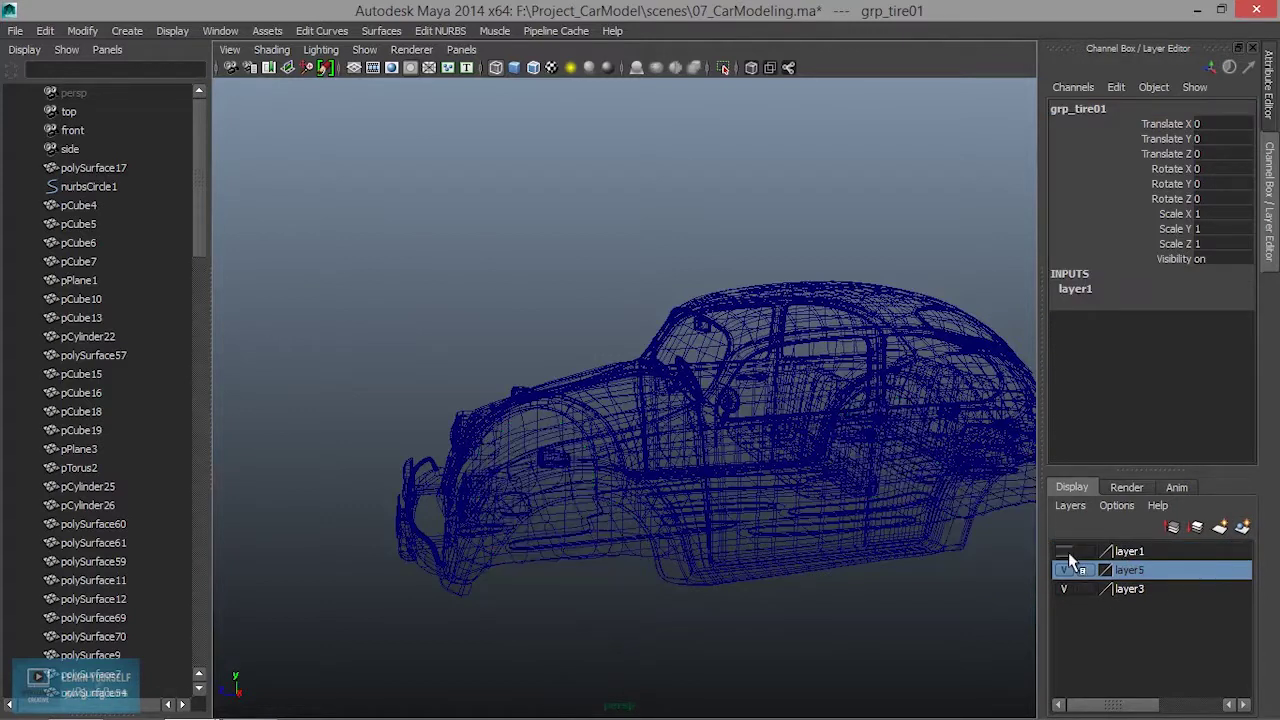
mouse_move(478, 490)
left_mouse_down("alt")
mouse_move(571, 514)
mouse_move(614, 491)
mouse_move(478, 510)
left_mouse_up("alt")
key("5")
mouse_move(609, 514)
left_mouse_down("alt")
mouse_move(586, 514)
mouse_move(686, 531)
mouse_move(596, 533)
mouse_move(640, 557)
mouse_move(677, 386)
left_mouse_up("alt")
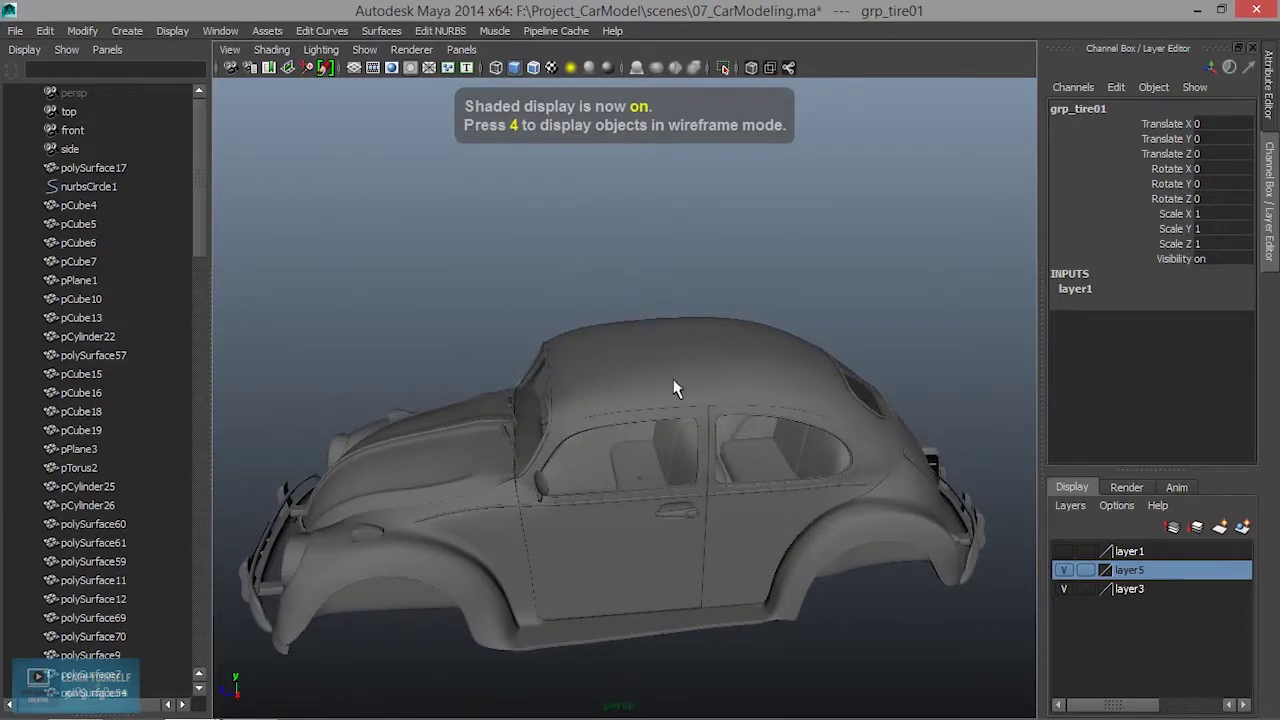
Step: Select the body shell, hood, rear body panel and door panels including polySurface42
left_click(685, 430)
mouse_move(685, 430)
left_mouse_down("alt")
mouse_move(636, 425)
mouse_move(674, 423)
left_mouse_up("alt")
right_click_drag(674, 423, 706, 520, "alt")
mouse_move(706, 520)
left_mouse_down("alt")
mouse_move(811, 534)
mouse_move(737, 481)
mouse_move(743, 532)
left_mouse_up("alt")
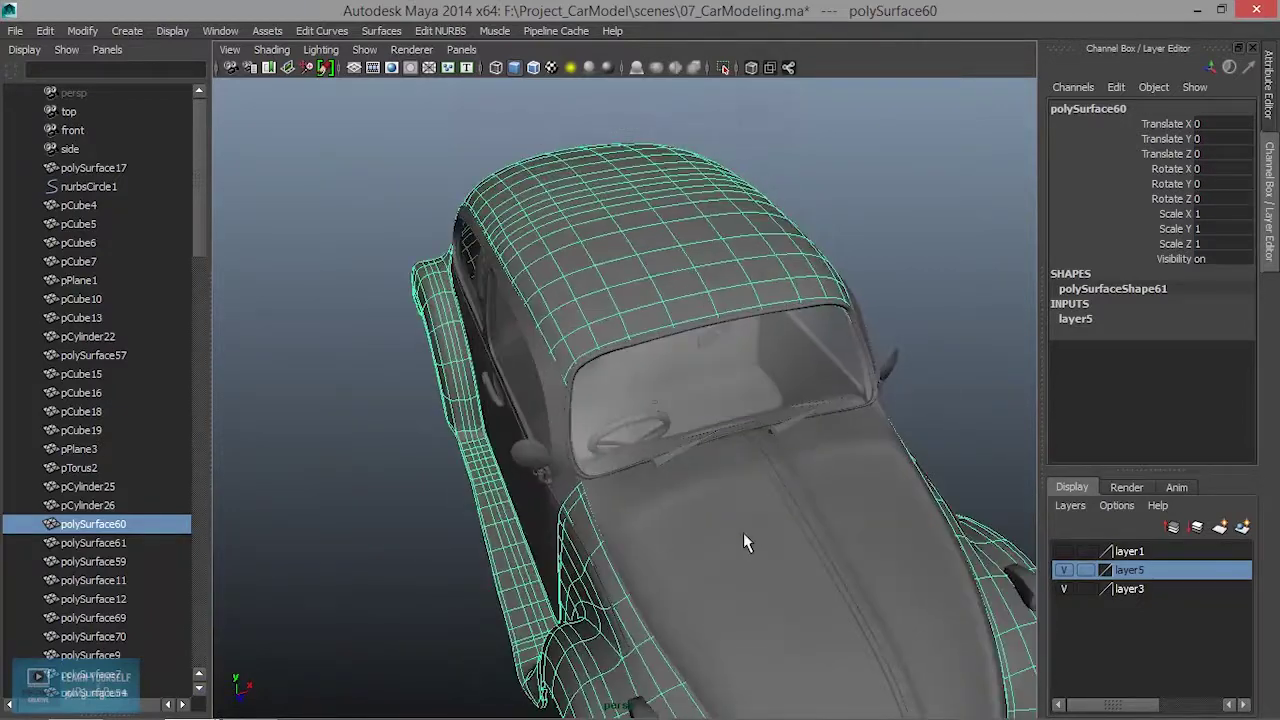
left_click(887, 516)
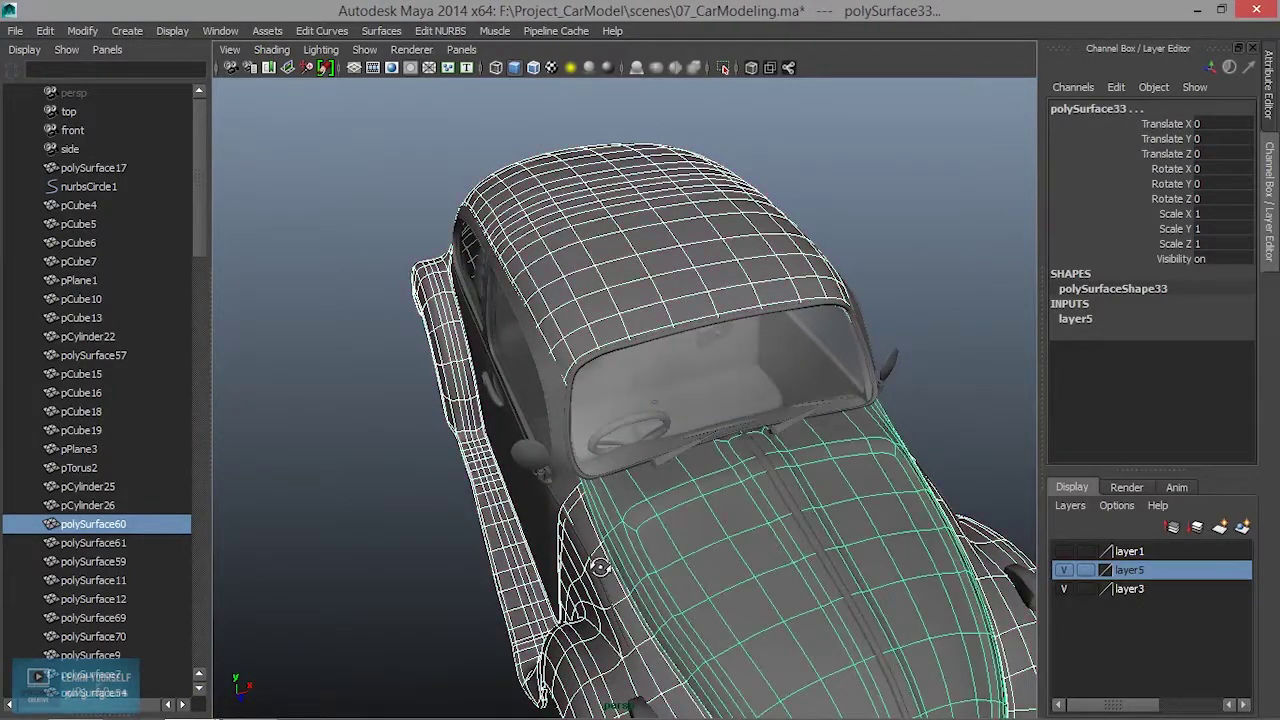
left_click_drag(560, 570, 750, 546, "alt")
mouse_move(460, 542)
left_mouse_down("alt")
mouse_move(640, 548)
mouse_move(602, 545)
left_mouse_up("alt")
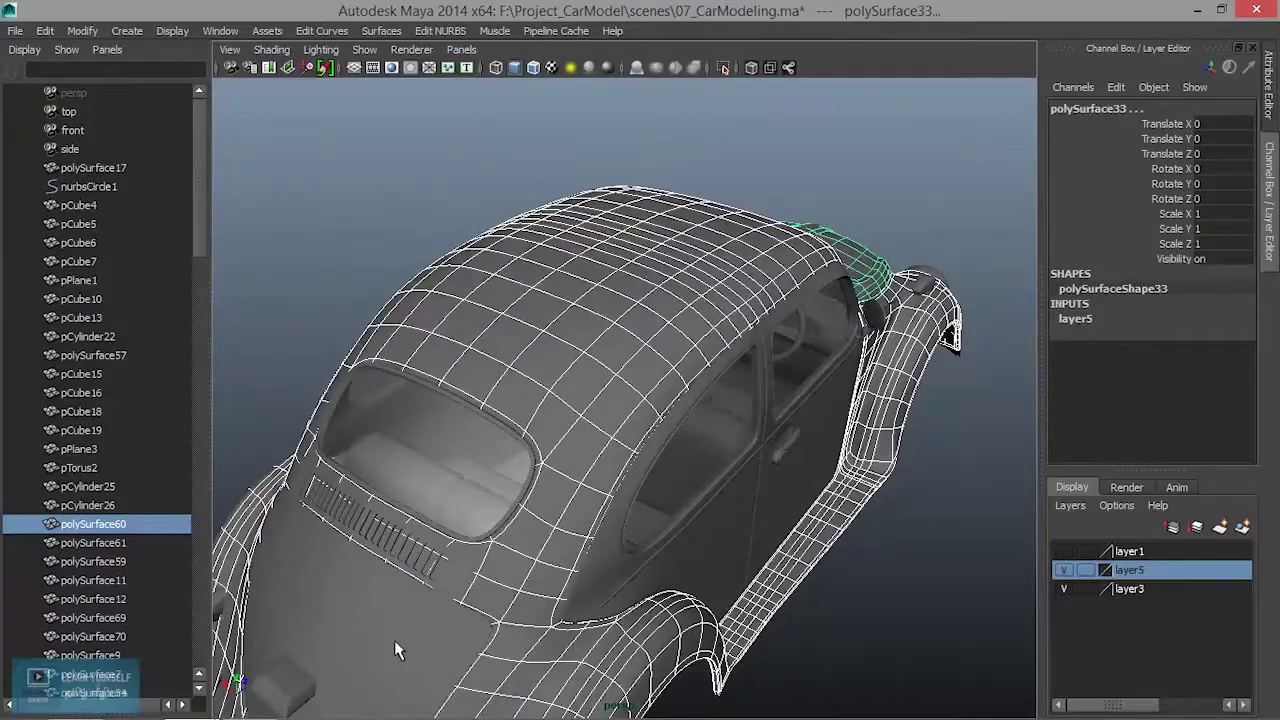
left_click(396, 641)
left_click_drag(470, 631, 484, 499, "alt")
left_click(485, 501)
left_click(677, 523)
mouse_move(677, 523)
left_mouse_down("alt")
mouse_move(586, 534)
mouse_move(815, 360)
left_mouse_up("alt")
scroll(560, 560, "up", 3)
left_click(815, 360)
Step: Add the lower door trim, pillar trim, polySurface43, polySurface97 and polySurface96 to the selection
middle_click_drag(789, 433, 869, 490, "alt")
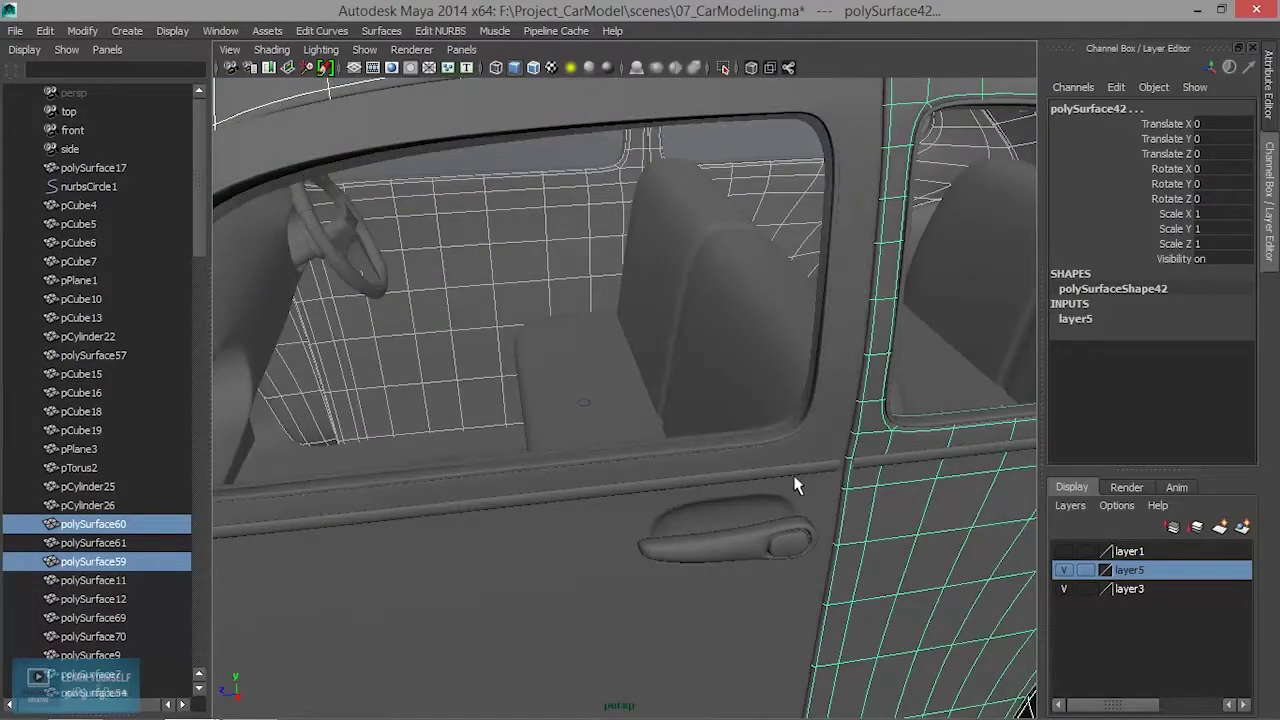
right_click_drag(791, 480, 794, 574, "alt")
left_click(791, 566)
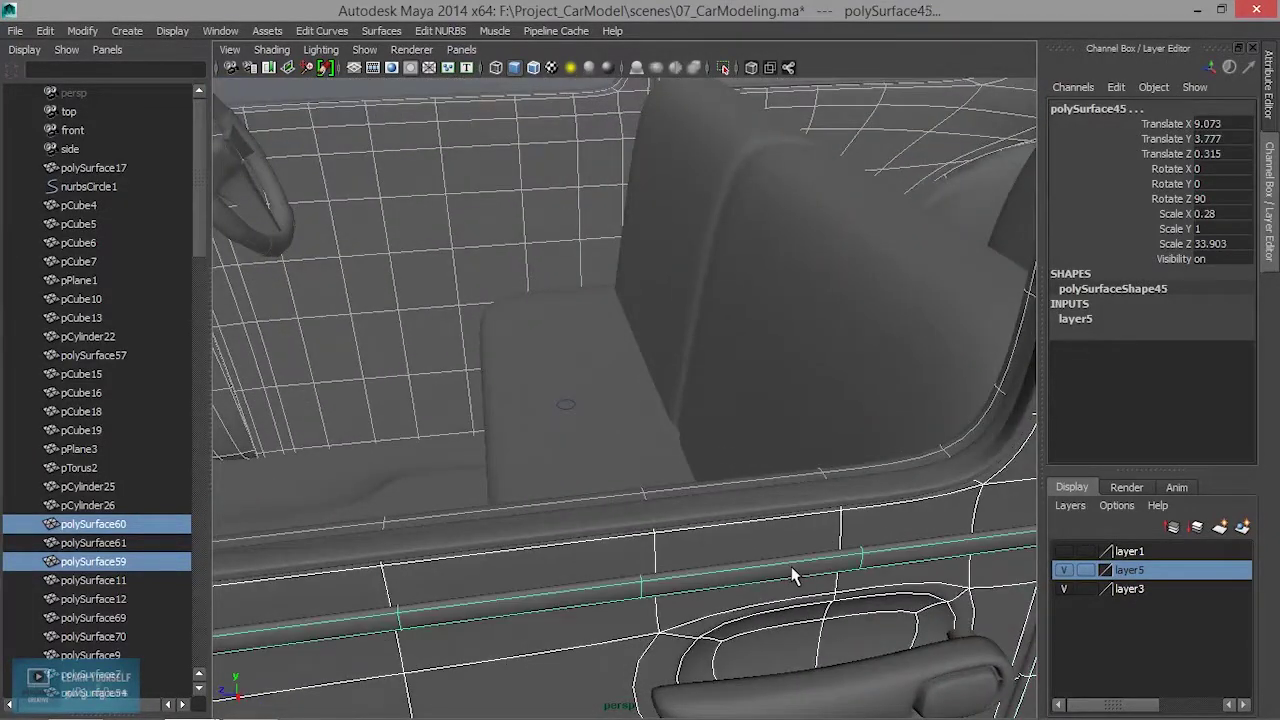
middle_click_drag(814, 591, 479, 601, "alt")
left_click_drag(479, 601, 575, 565, "alt")
left_click(575, 565)
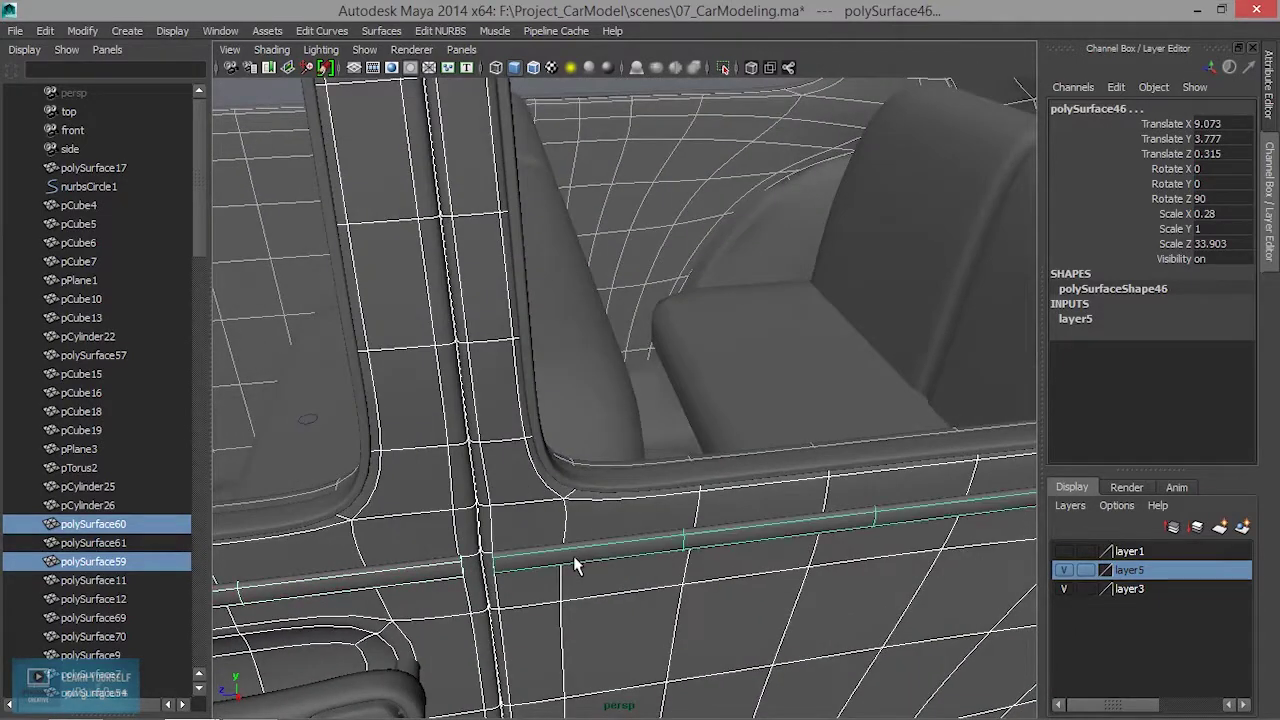
key("f")
right_click_drag(521, 585, 600, 560, "alt")
left_click_drag(600, 560, 651, 534, "alt")
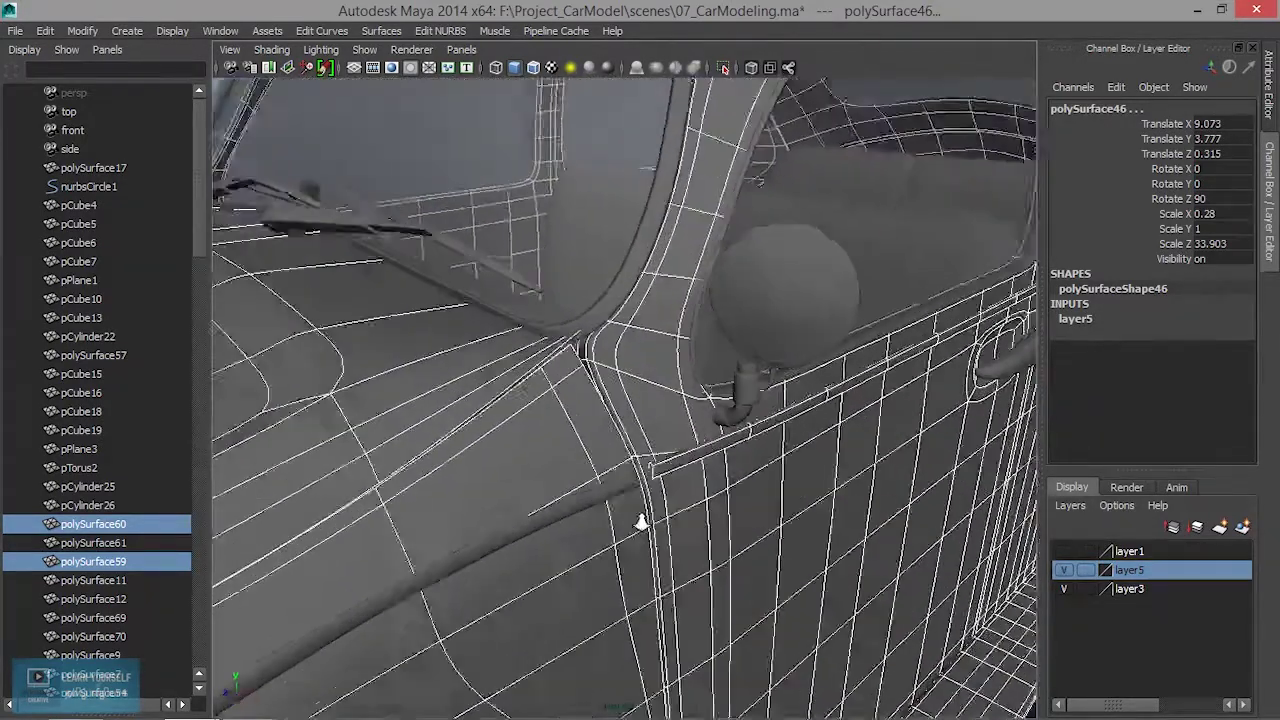
left_click(590, 527)
key("f")
mouse_move(748, 563)
left_mouse_down("alt")
mouse_move(651, 544)
mouse_move(606, 591)
left_mouse_up("alt")
right_click_drag(606, 591, 650, 548, "alt")
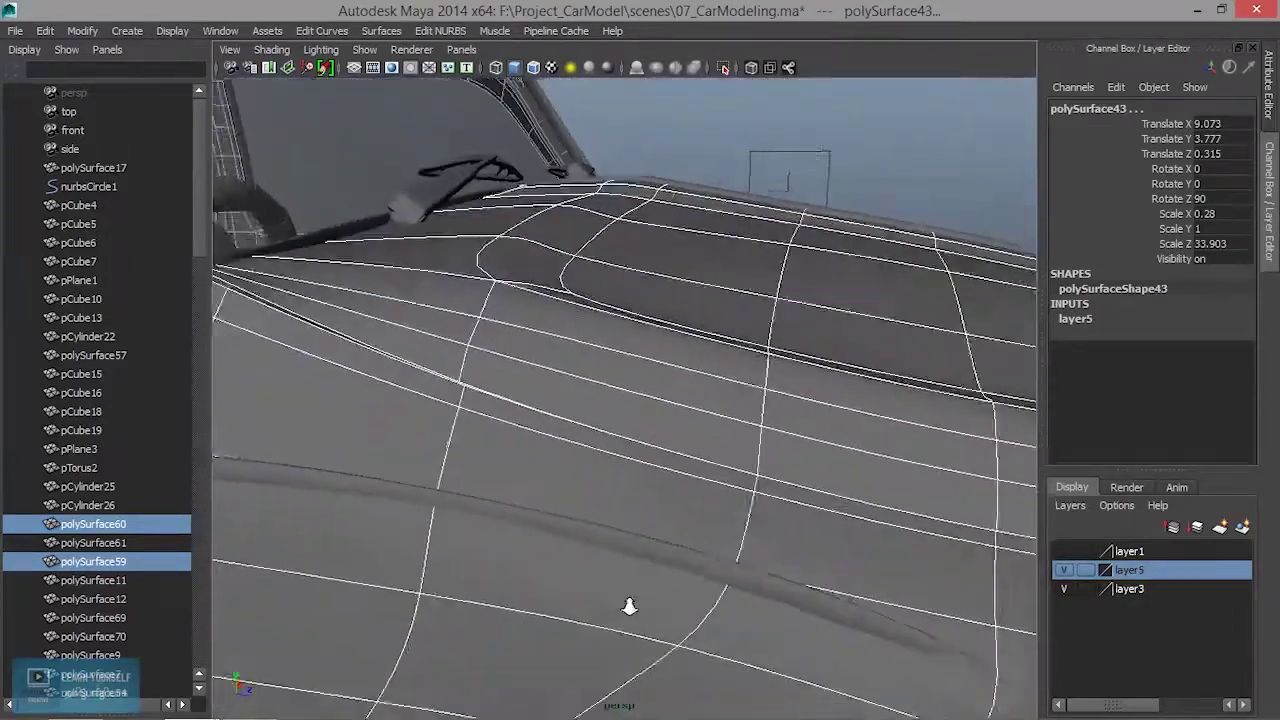
key("ctrl+shift+d")
mouse_move(515, 550)
left_mouse_down("alt")
mouse_move(797, 509)
mouse_move(686, 500)
left_mouse_up("alt")
left_click(784, 482)
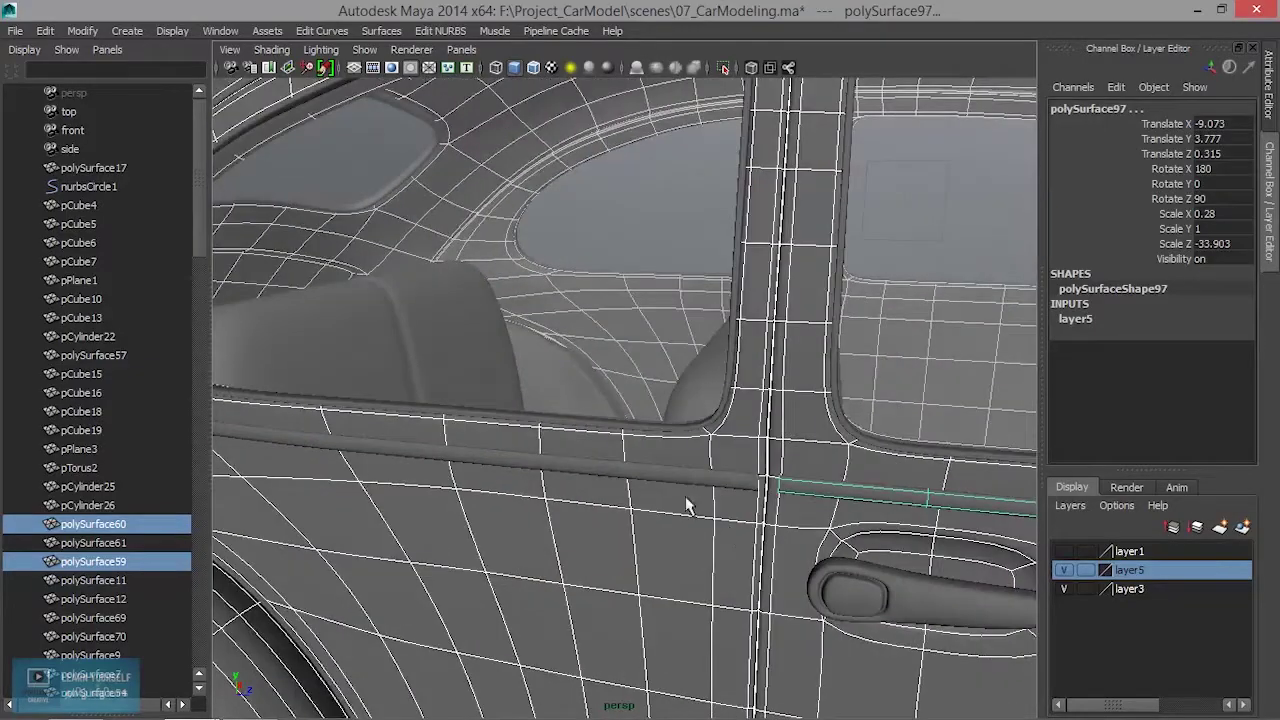
left_click(659, 480)
Step: Add the roof-edge trim strips and polySurface98, keeping polySurface97 and polySurface96 selected
right_click_drag(636, 527, 660, 530, "alt")
mouse_move(660, 530)
left_mouse_down("alt")
mouse_move(527, 525)
mouse_move(557, 523)
left_mouse_up("alt")
right_click_drag(557, 523, 587, 545, "alt")
left_click(575, 518)
left_click_drag(571, 543, 640, 580, "alt")
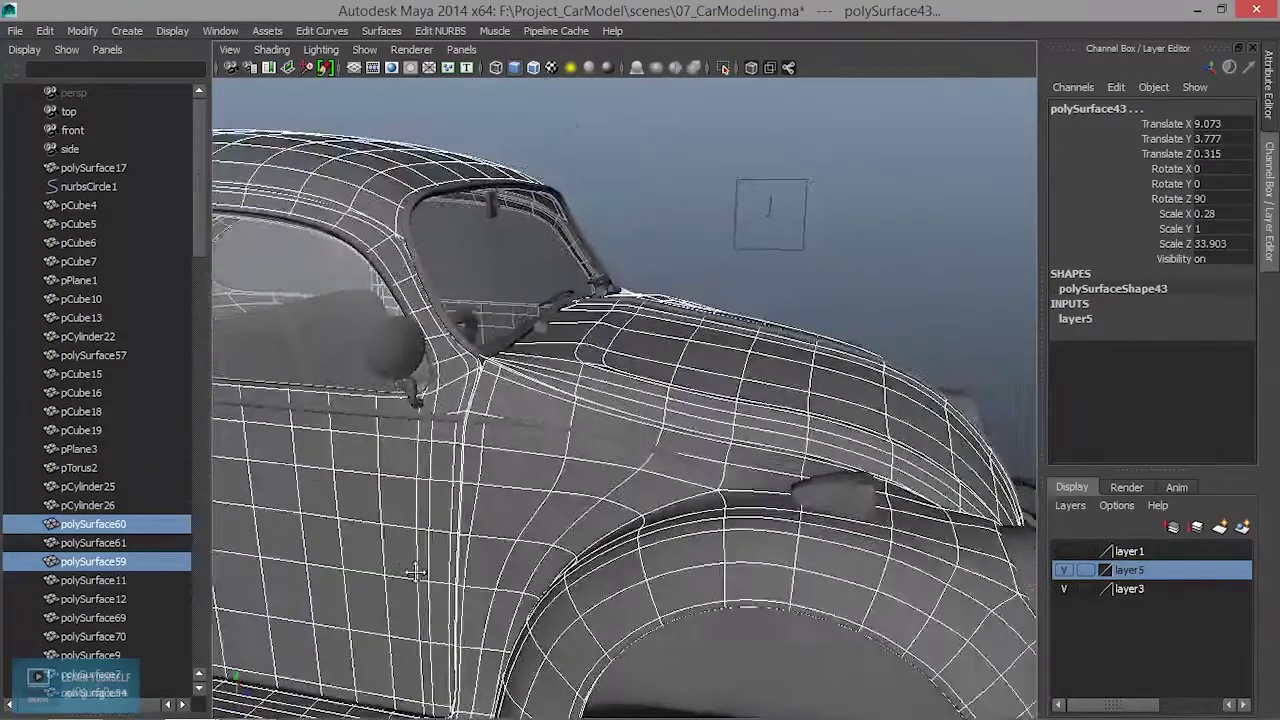
right_click_drag(640, 580, 686, 608, "alt")
mouse_move(686, 608)
left_mouse_down("alt")
mouse_move(648, 575)
mouse_move(737, 560)
left_mouse_up("alt")
left_click(650, 538)
right_click_drag(737, 560, 810, 522, "alt")
left_click(784, 490)
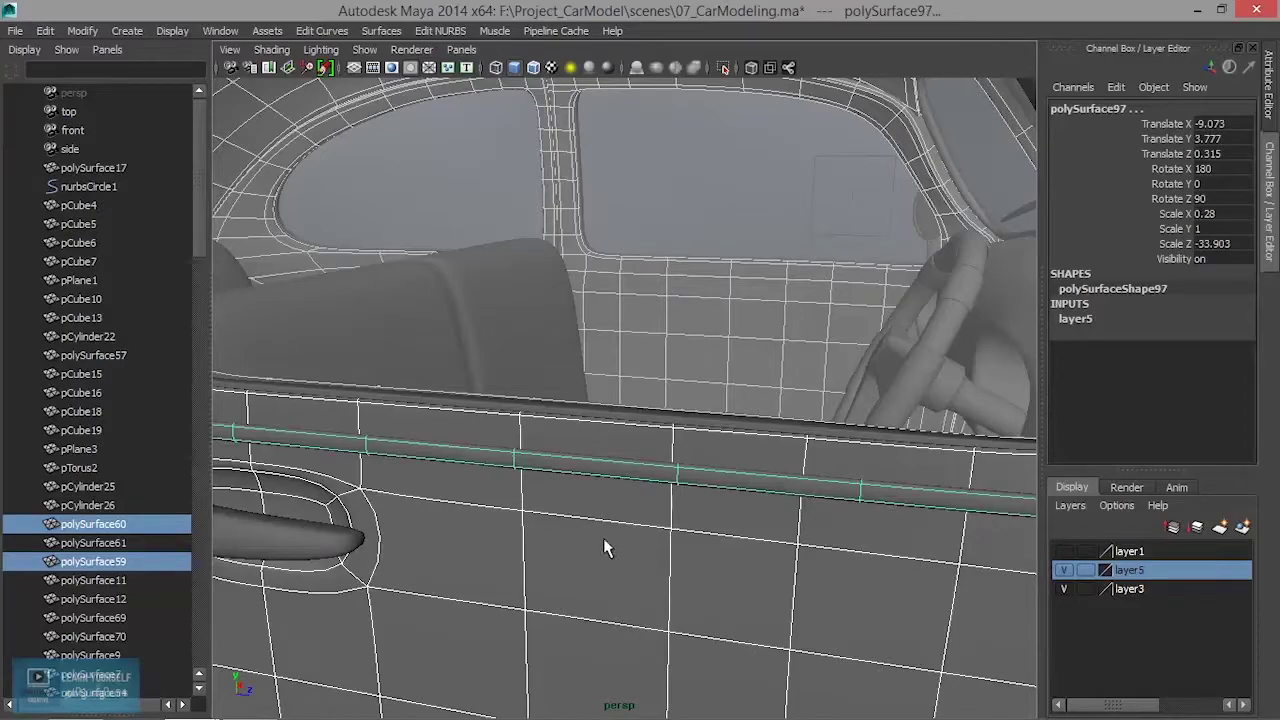
left_click_drag(603, 538, 876, 568, "alt")
left_click(659, 479)
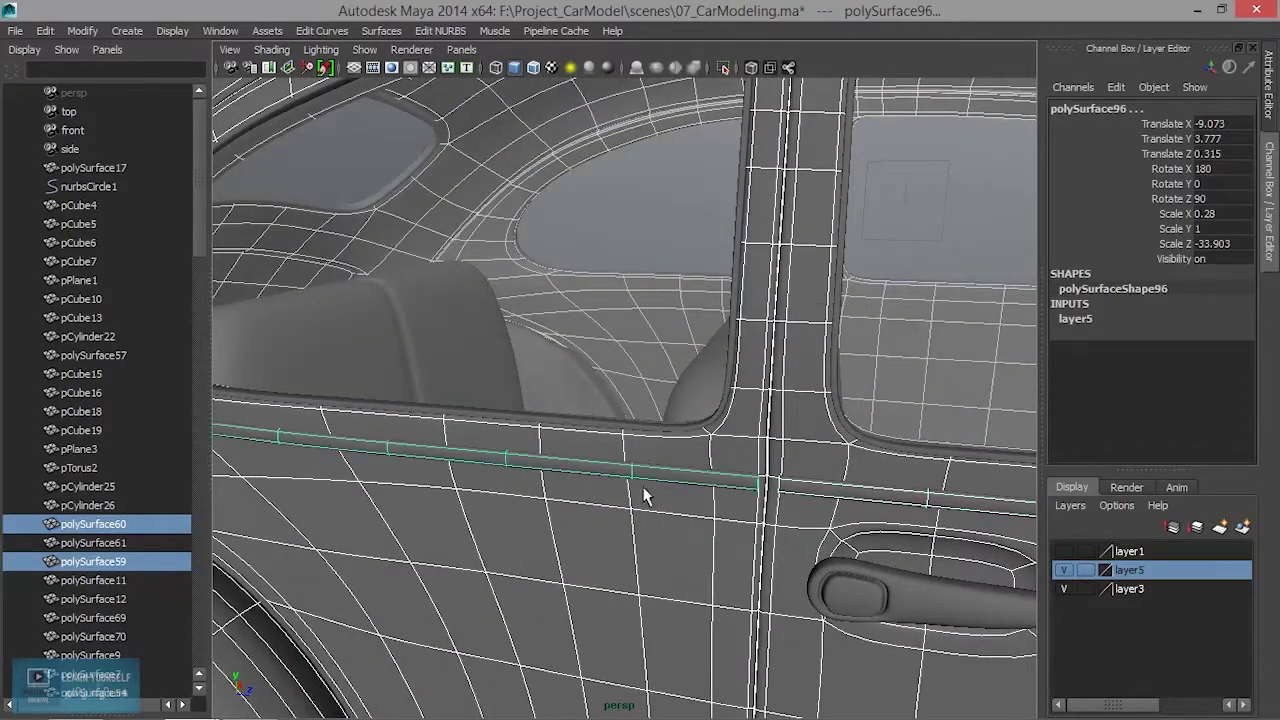
right_click_drag(646, 494, 629, 529, "alt")
mouse_move(629, 529)
left_mouse_down("alt")
mouse_move(666, 524)
mouse_move(590, 548)
mouse_move(650, 545)
left_mouse_up("alt")
mouse_move(650, 545)
right_mouse_down("alt")
mouse_move(703, 557)
mouse_move(577, 520)
mouse_move(575, 560)
right_mouse_up("alt")
left_click(577, 520)
Step: Add the floor plane pPlane1 to the body selection
left_click_drag(575, 560, 640, 560, "alt")
right_click_drag(640, 560, 620, 590, "alt")
right_click_drag(830, 513, 760, 505, "alt")
mouse_move(760, 505)
left_mouse_down("alt")
mouse_move(563, 540)
mouse_move(499, 463)
mouse_move(560, 480)
left_mouse_up("alt")
mouse_move(560, 480)
right_mouse_down("alt")
mouse_move(815, 615)
mouse_move(770, 620)
right_mouse_up("alt")
left_click(803, 626)
left_click_drag(770, 620, 656, 610, "alt")
right_click_drag(656, 610, 650, 578, "alt")
left_click_drag(650, 578, 716, 585, "alt")
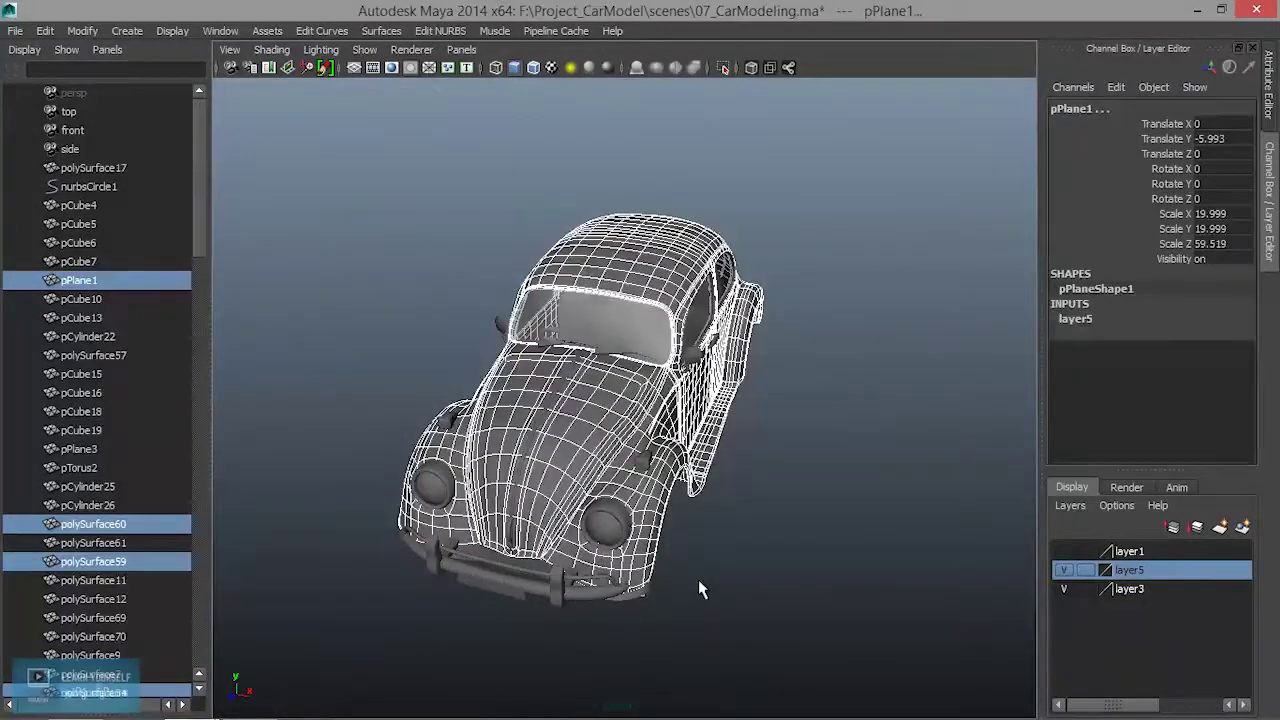
Step: Group the selected body parts and name the group grp_body01
key("ctrl+g")
left_click(1097, 109)
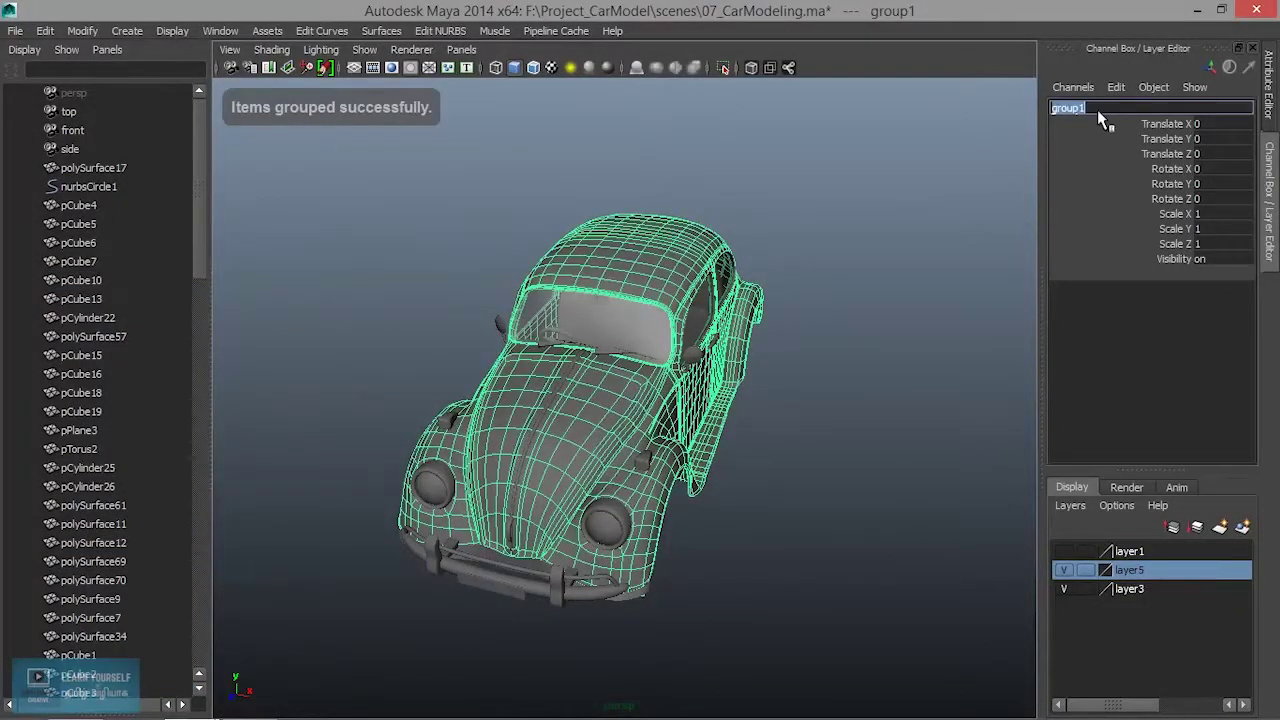
type("grp_bod")
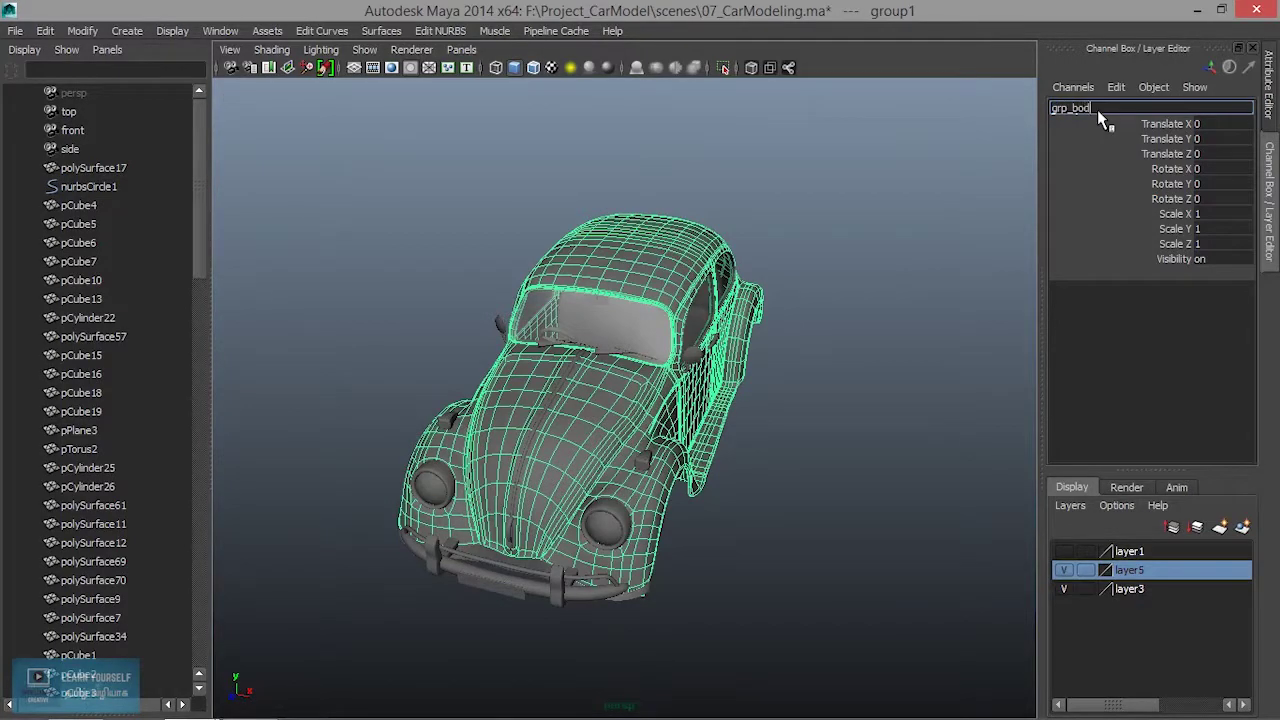
type("y01")
key("Return")
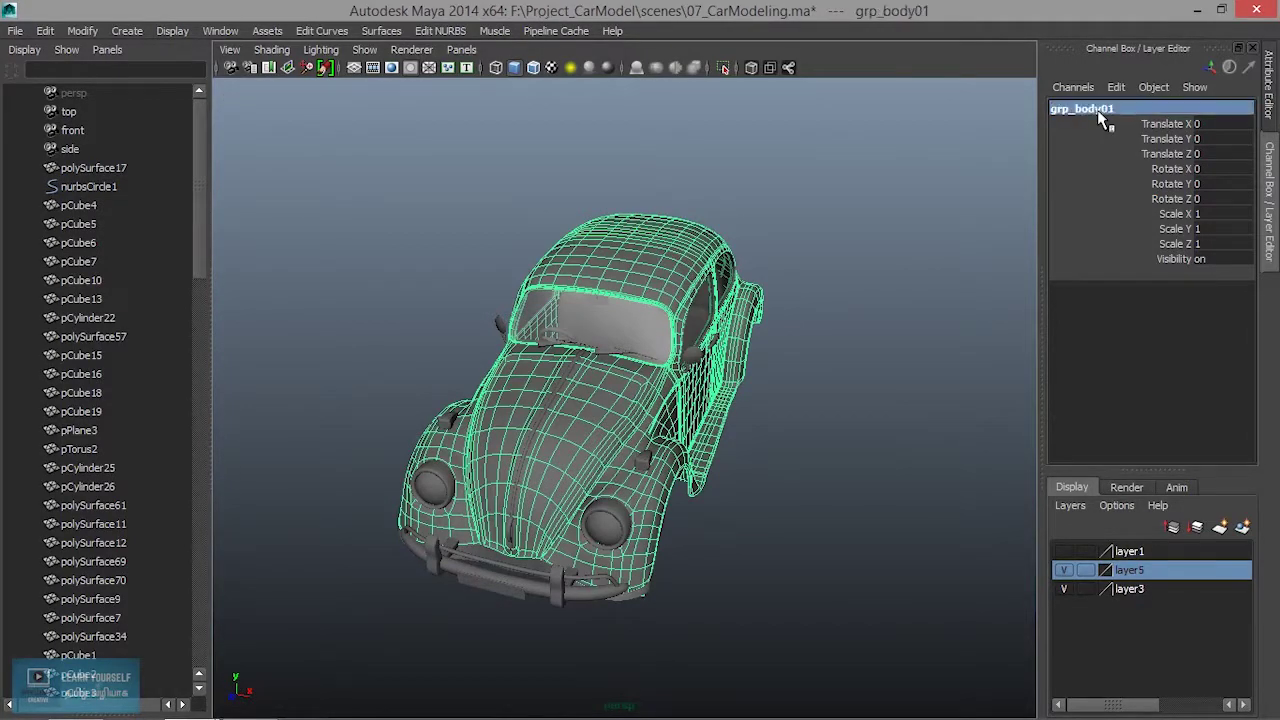
Step: Add grp_body01 to hidden layer1, leaving only the interior visible
right_click(1156, 568)
left_click(1175, 375)
mouse_move(752, 502)
left_mouse_down("alt")
mouse_move(537, 517)
mouse_move(557, 504)
left_mouse_up("alt")
mouse_move(578, 455)
left_mouse_down("alt")
mouse_move(760, 486)
mouse_move(594, 494)
mouse_move(680, 471)
mouse_move(654, 502)
mouse_move(567, 462)
left_mouse_up("alt")
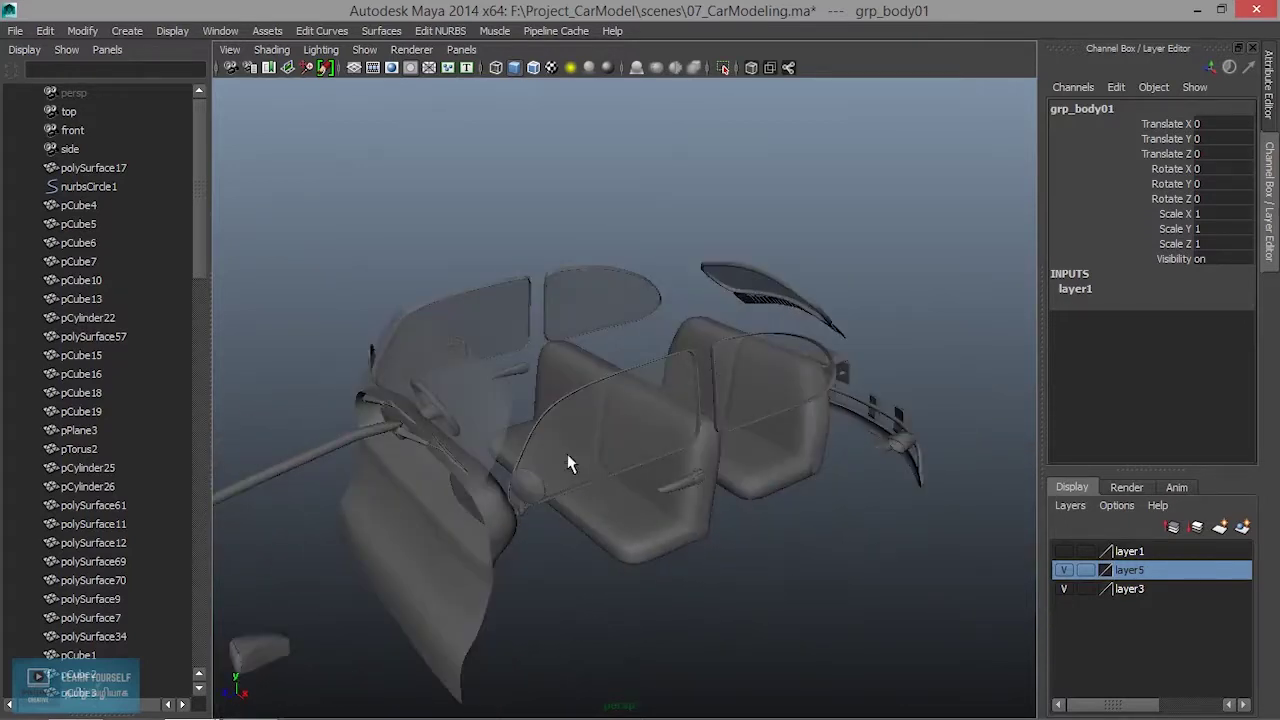
Step: Select the side window, both windshield pieces, the lower glass panel and the rear seat
left_click(486, 398)
mouse_move(486, 398)
left_mouse_down("alt")
mouse_move(586, 486)
mouse_move(614, 320)
left_mouse_up("alt")
left_click(618, 272, "shift")
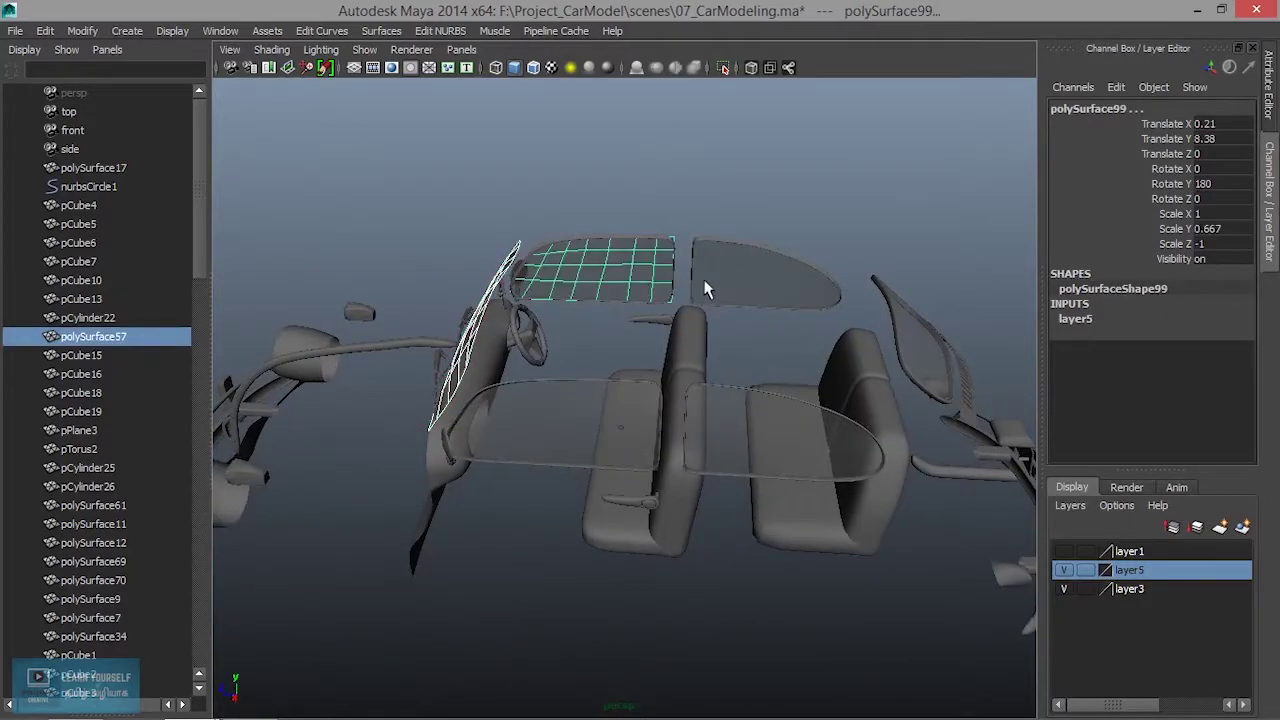
left_click(752, 287, "shift")
left_click(621, 454, "shift")
mouse_move(621, 454)
left_mouse_down("alt")
mouse_move(400, 551)
mouse_move(694, 509)
mouse_move(563, 552)
left_mouse_up("alt")
left_click(580, 355, "shift")
mouse_move(423, 491)
left_mouse_down("alt")
mouse_move(443, 563)
mouse_move(727, 498)
mouse_move(623, 478)
left_mouse_up("alt")
scroll(727, 488, "down", 5)
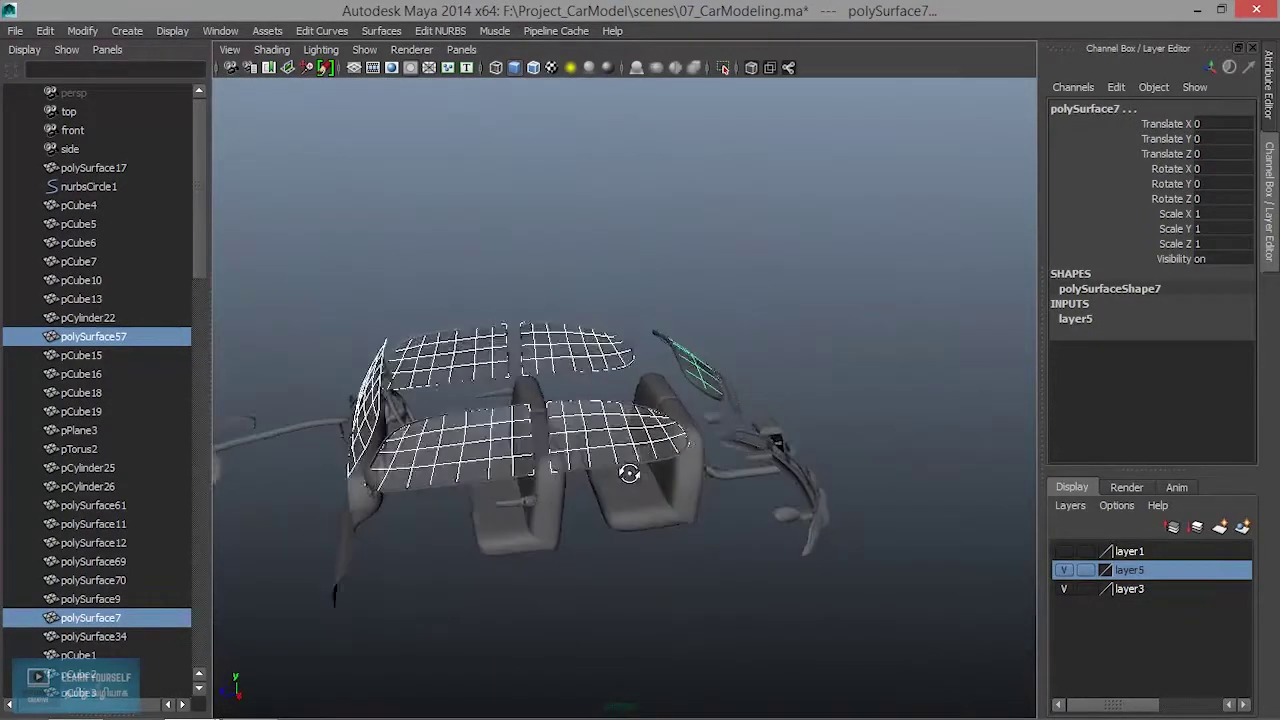
Step: Group the selected glass and seat, renaming the group grp_glass01
key("ctrl+g")
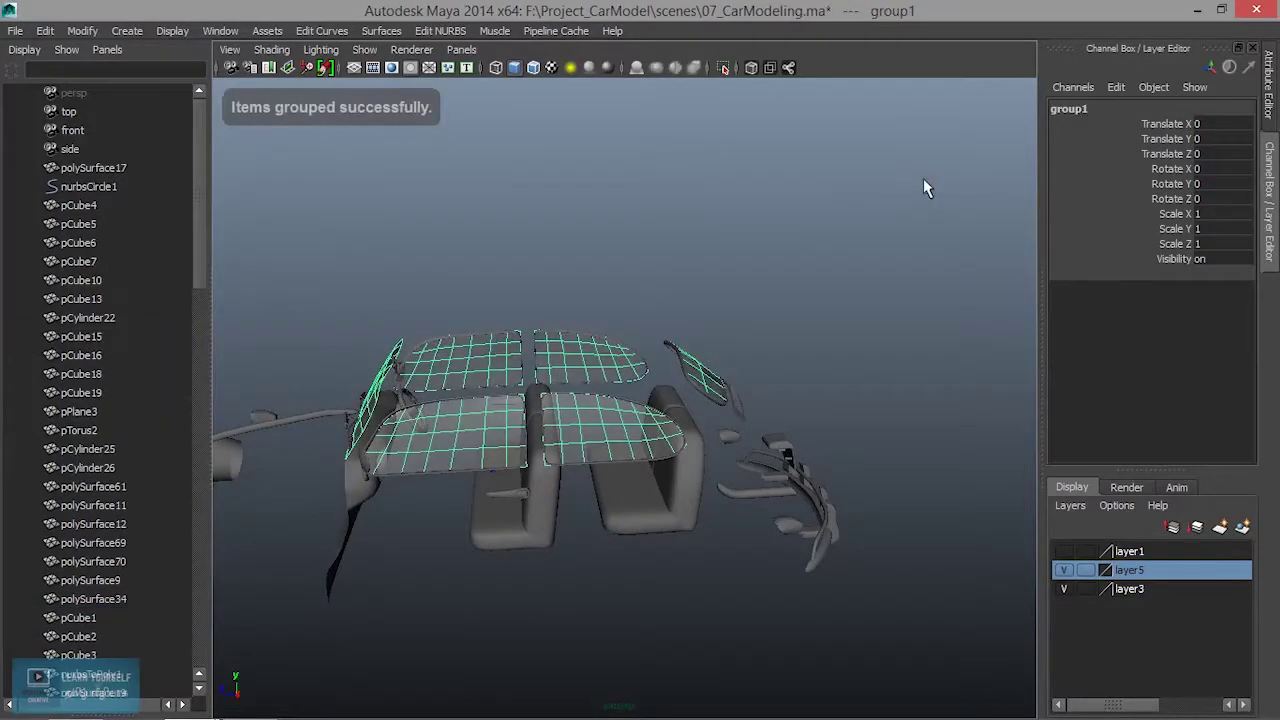
double_click(1068, 109)
type("p")
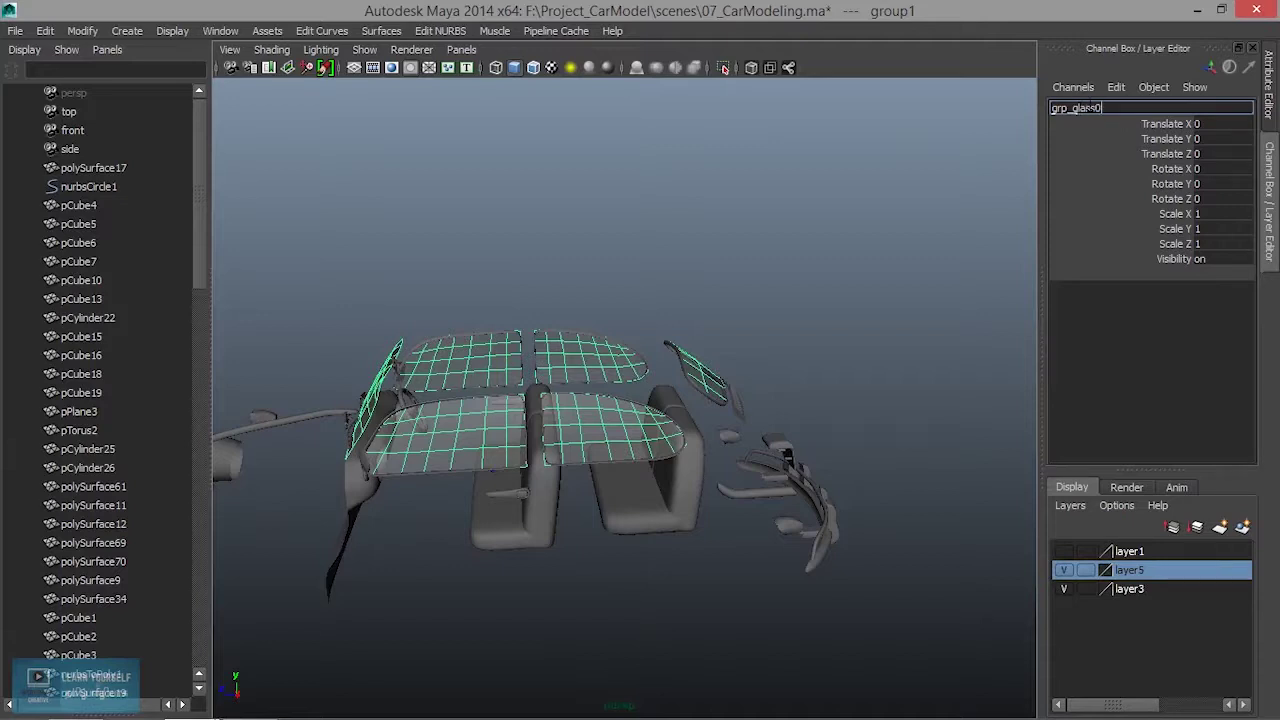
type("1")
key("Return")
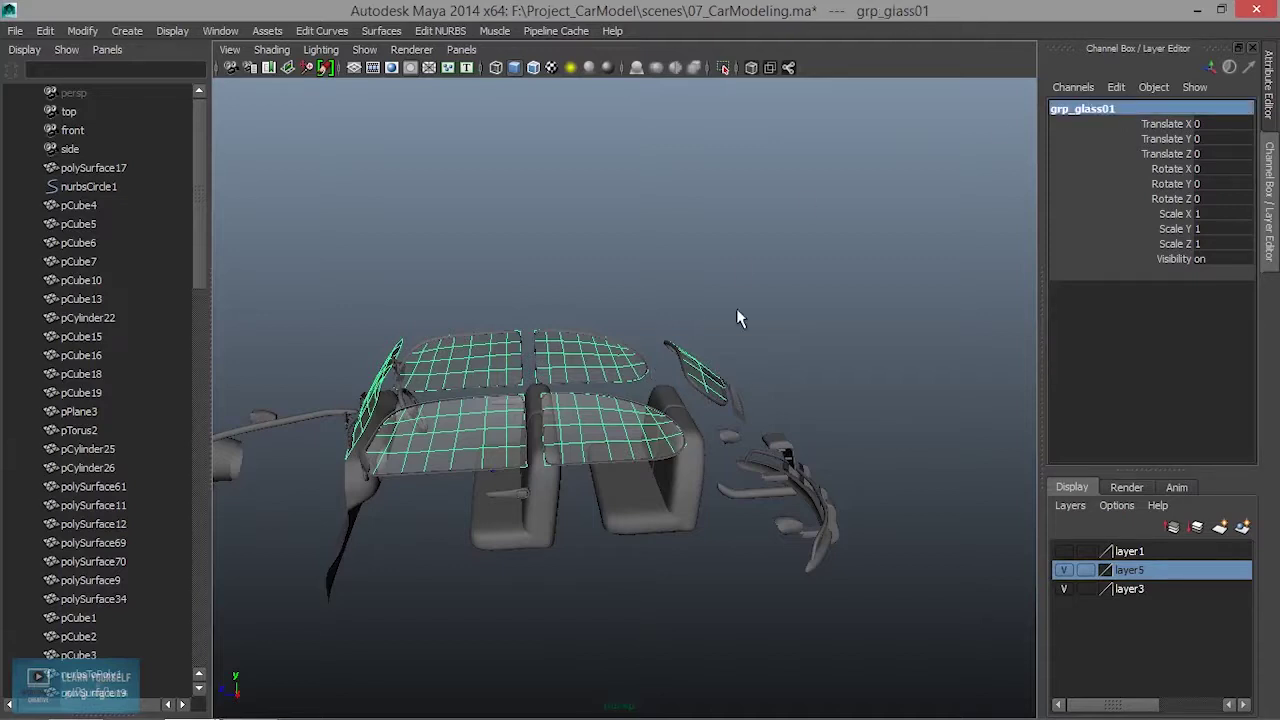
Step: Add grp_glass01 to layer1 from the layer's context menu
left_click(1128, 551)
right_click(1128, 551)
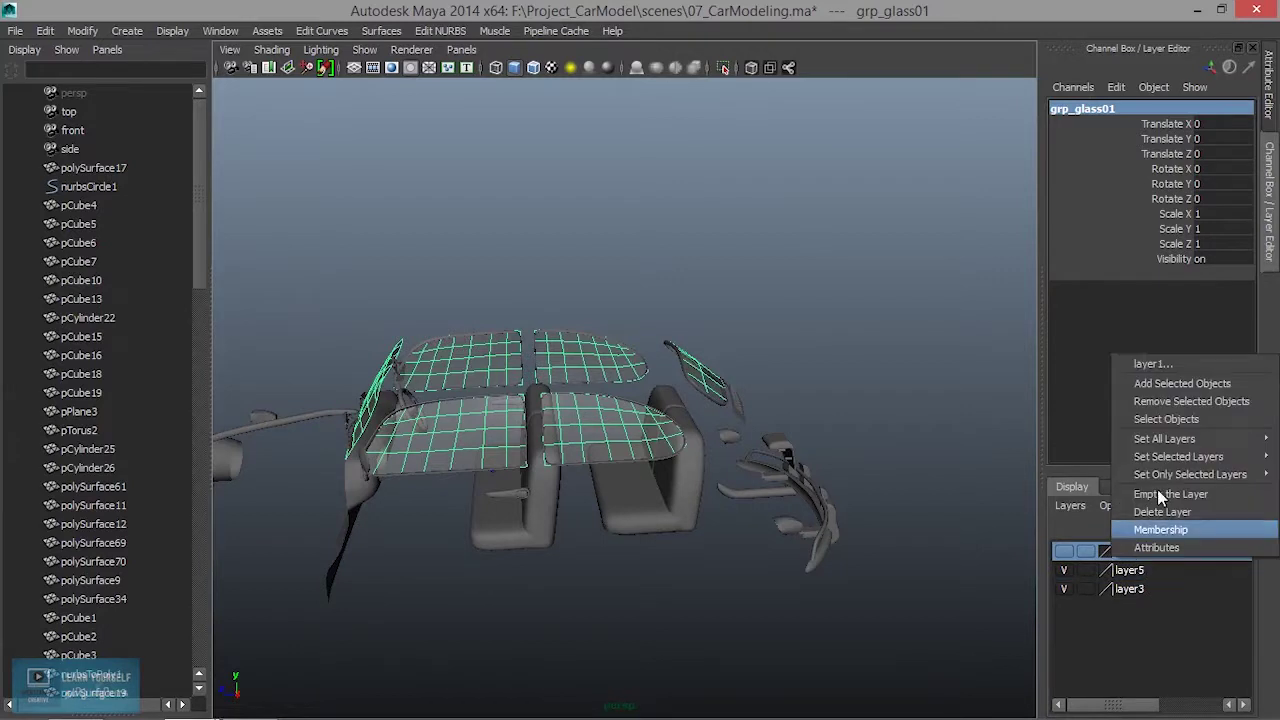
left_click(1140, 389)
left_click_drag(695, 533, 686, 466, "alt")
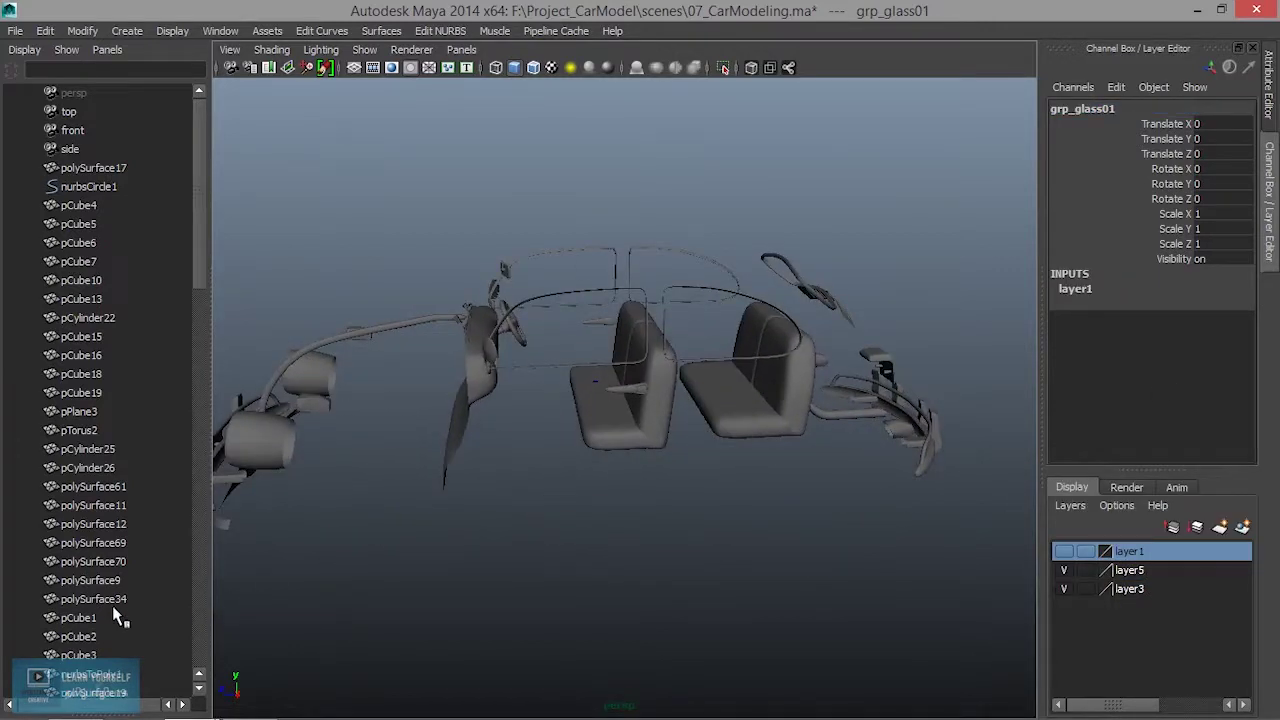
Step: Parent the window glass frames and the curved glass piece under grp_glass01
scroll(100, 605, "down", 15)
mouse_move(603, 405)
left_mouse_down("alt")
mouse_move(609, 339)
mouse_move(669, 275)
mouse_move(723, 294)
mouse_move(645, 313)
left_mouse_up("alt")
left_click(695, 265)
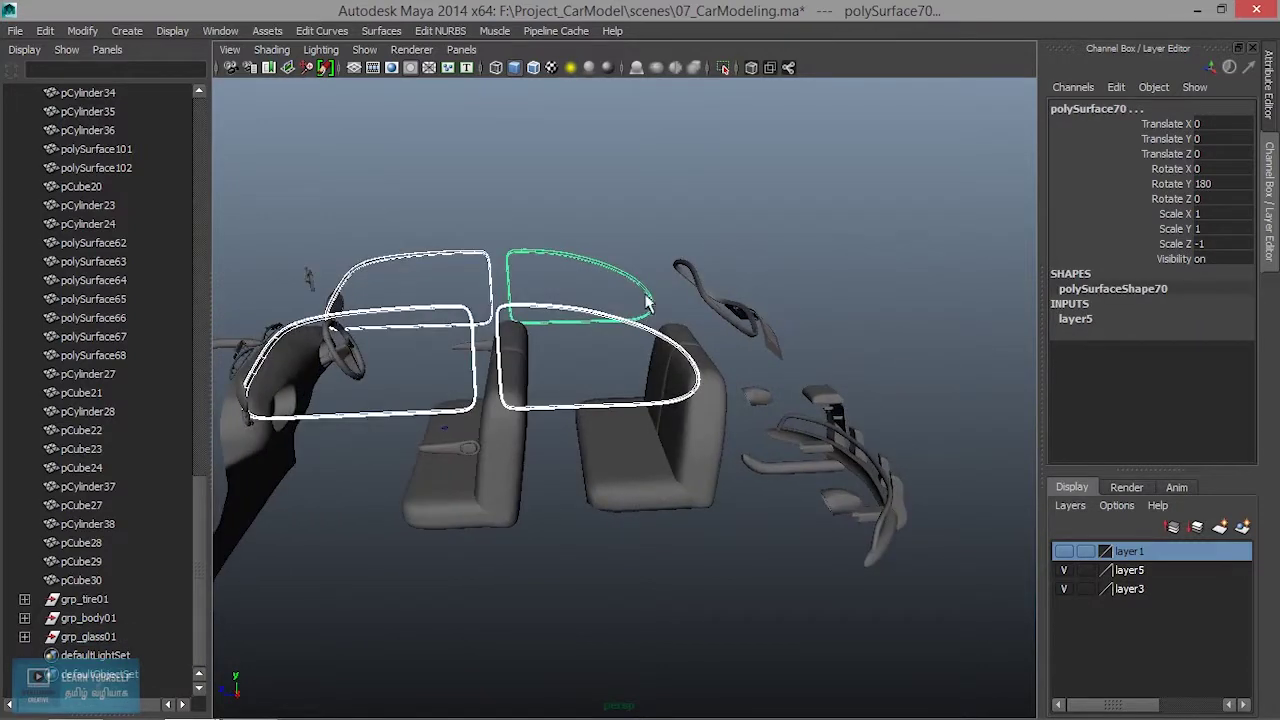
left_click(690, 272)
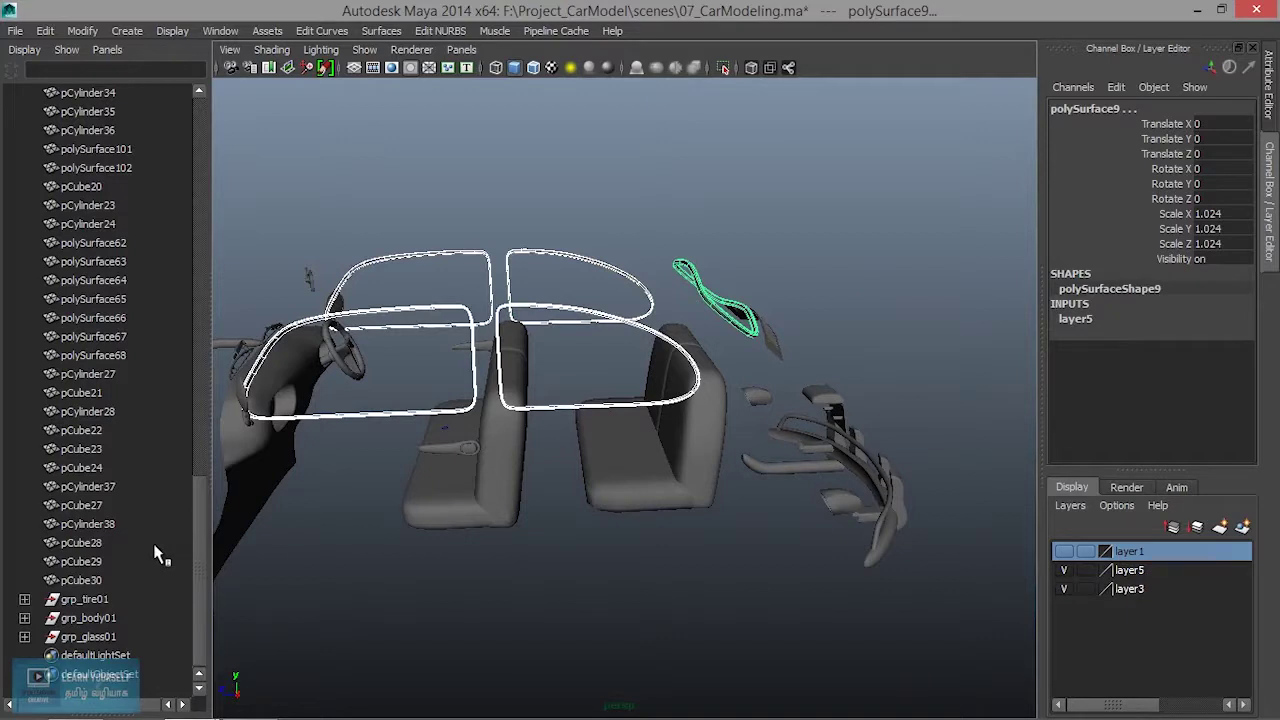
key("f")
scroll(105, 525, "up", 7)
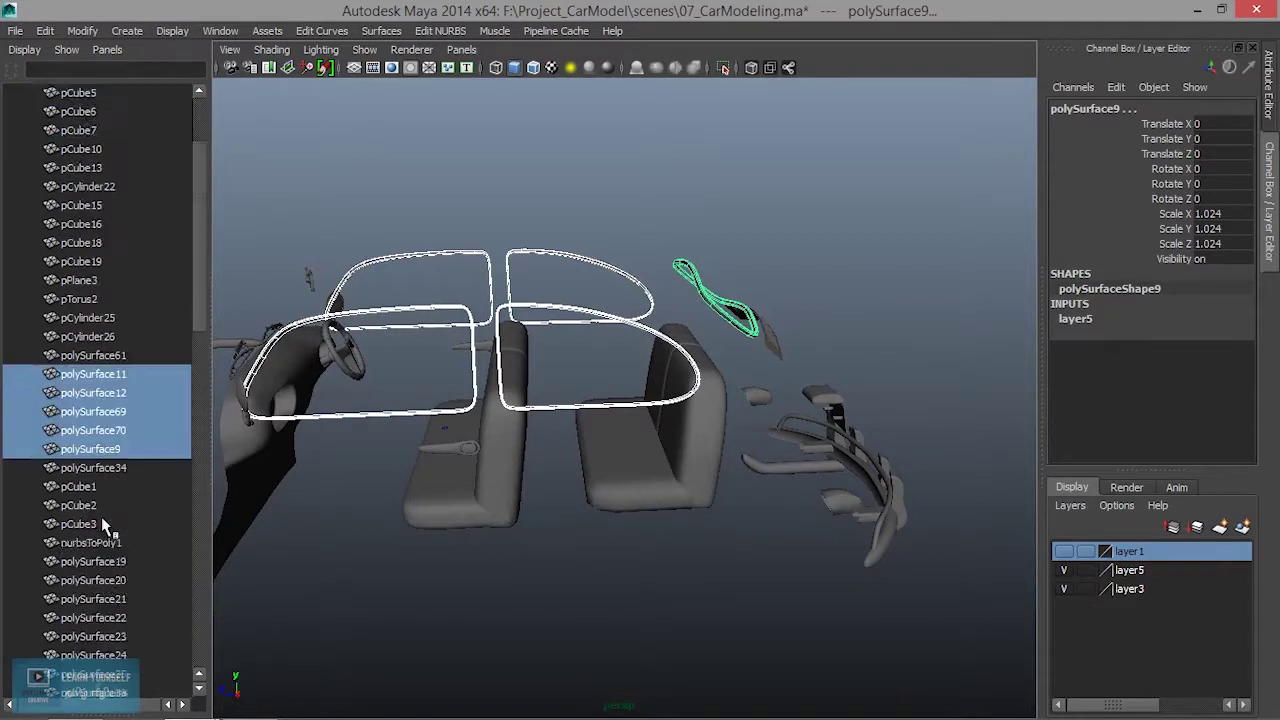
scroll(121, 370, "down", 5)
middle_click_drag(113, 252, 118, 712)
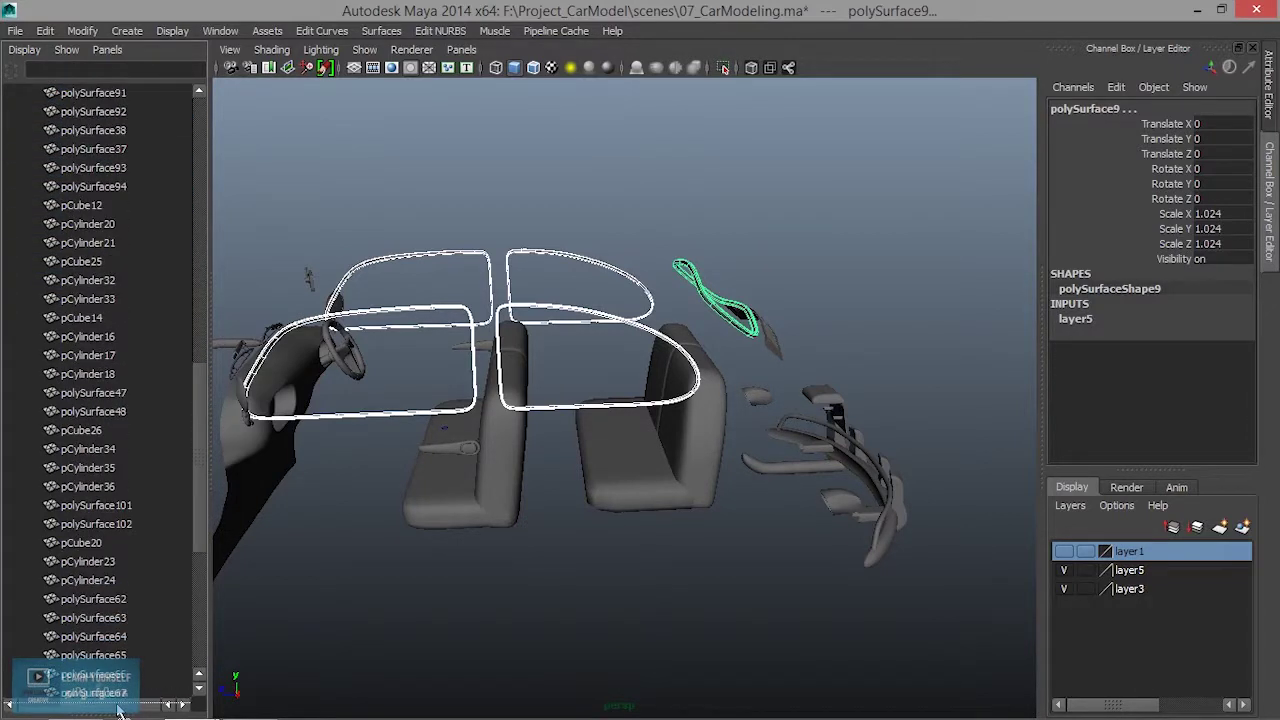
middle_click_drag(118, 710, 118, 636)
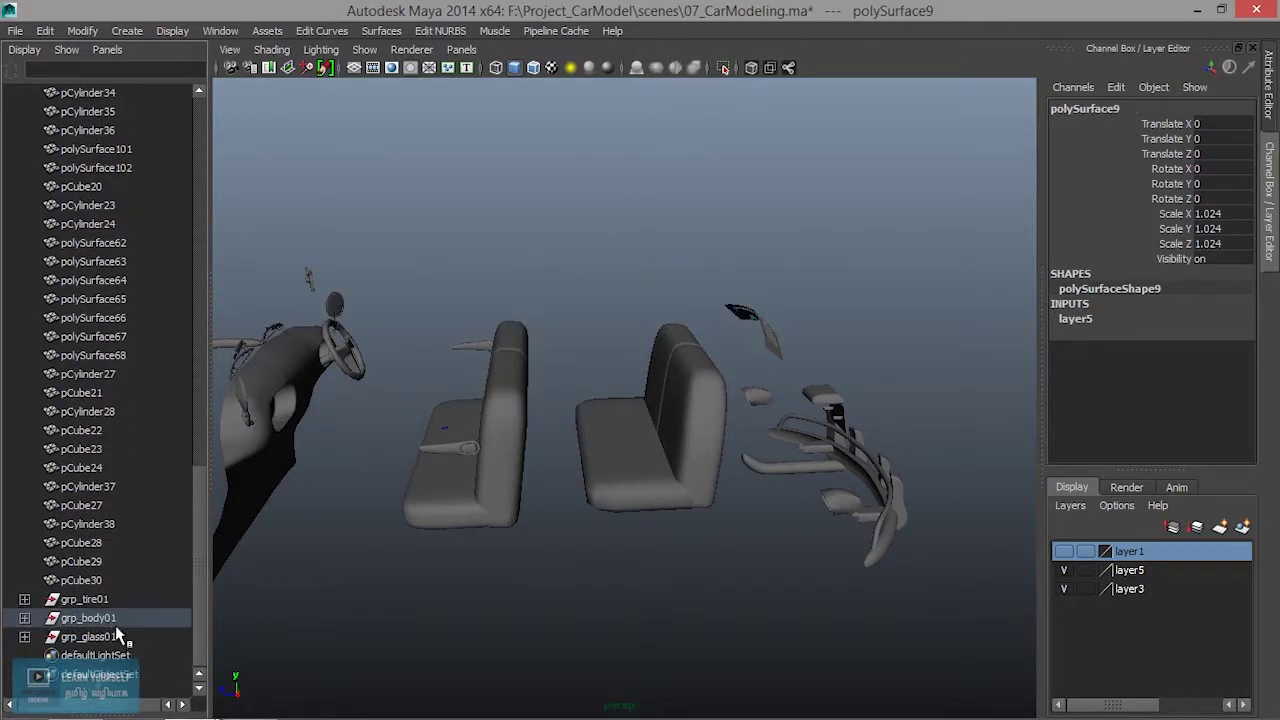
Step: Parent polySurface61 under grp_body01
mouse_move(656, 390)
left_mouse_down("alt")
mouse_move(571, 434)
mouse_move(677, 423)
mouse_move(474, 414)
mouse_move(580, 472)
mouse_move(651, 462)
left_mouse_up("alt")
scroll(580, 472, "up", 3)
left_click_drag(829, 358, 829, 360)
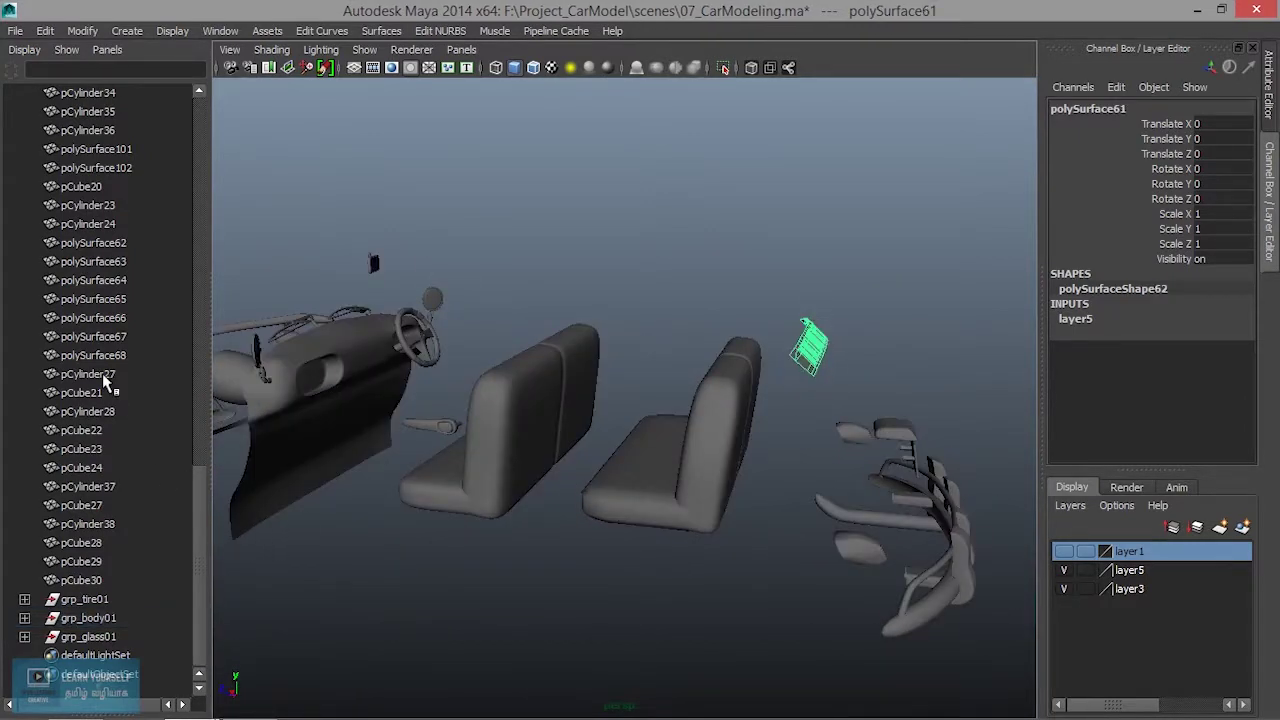
key("f")
mouse_move(105, 308)
left_mouse_down()
mouse_move(87, 714)
mouse_move(113, 671)
left_mouse_up()
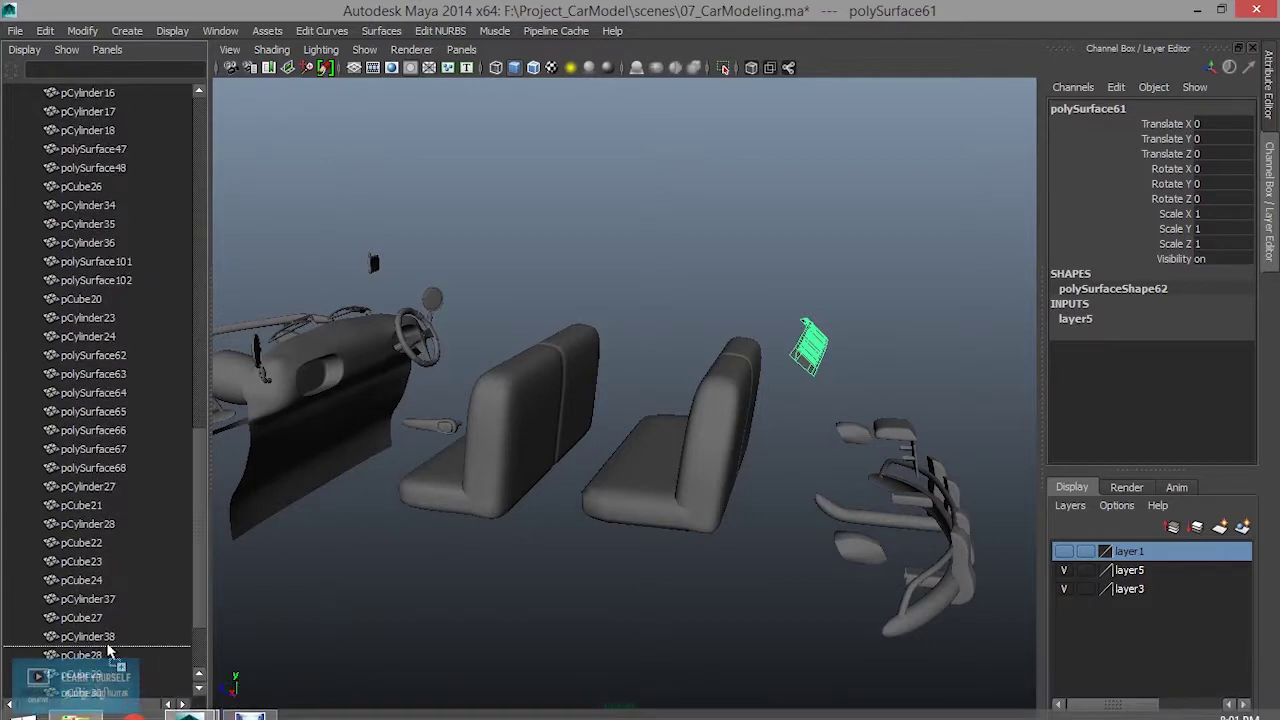
mouse_move(113, 708)
left_mouse_down()
mouse_move(113, 622)
mouse_move(138, 626)
left_mouse_up()
Step: Select the seats, seat cushion and other interior parts
mouse_move(670, 497)
left_mouse_down("alt")
mouse_move(614, 517)
mouse_move(640, 546)
mouse_move(551, 520)
mouse_move(543, 511)
mouse_move(559, 504)
mouse_move(472, 508)
mouse_move(491, 523)
mouse_move(456, 557)
mouse_move(400, 491)
mouse_move(403, 506)
mouse_move(294, 508)
mouse_move(400, 457)
mouse_move(663, 512)
mouse_move(481, 255)
left_mouse_up("alt")
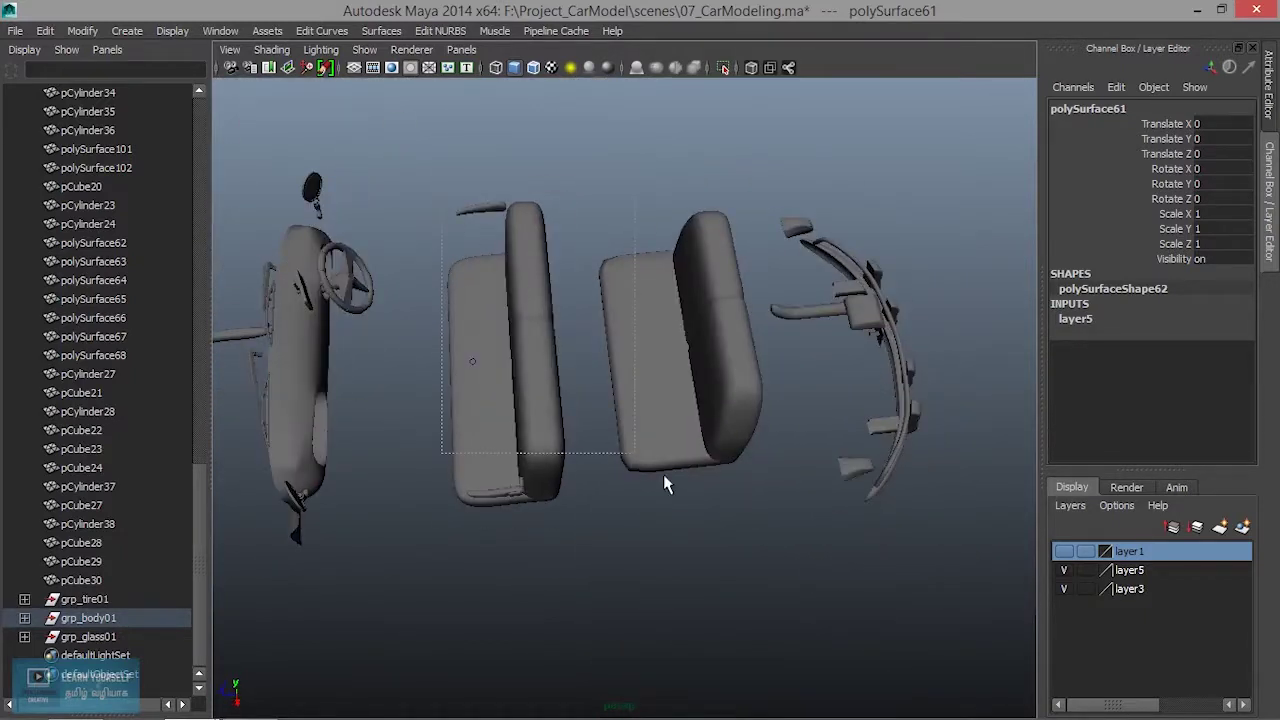
left_click_drag(663, 484, 772, 530)
mouse_move(772, 530)
left_mouse_down("alt")
mouse_move(680, 514)
mouse_move(815, 422)
mouse_move(686, 451)
left_mouse_up("alt")
right_click_drag(686, 451, 736, 420, "alt")
mouse_move(736, 420)
left_mouse_down("alt")
mouse_move(571, 380)
mouse_move(492, 406)
mouse_move(532, 474)
left_mouse_up("alt")
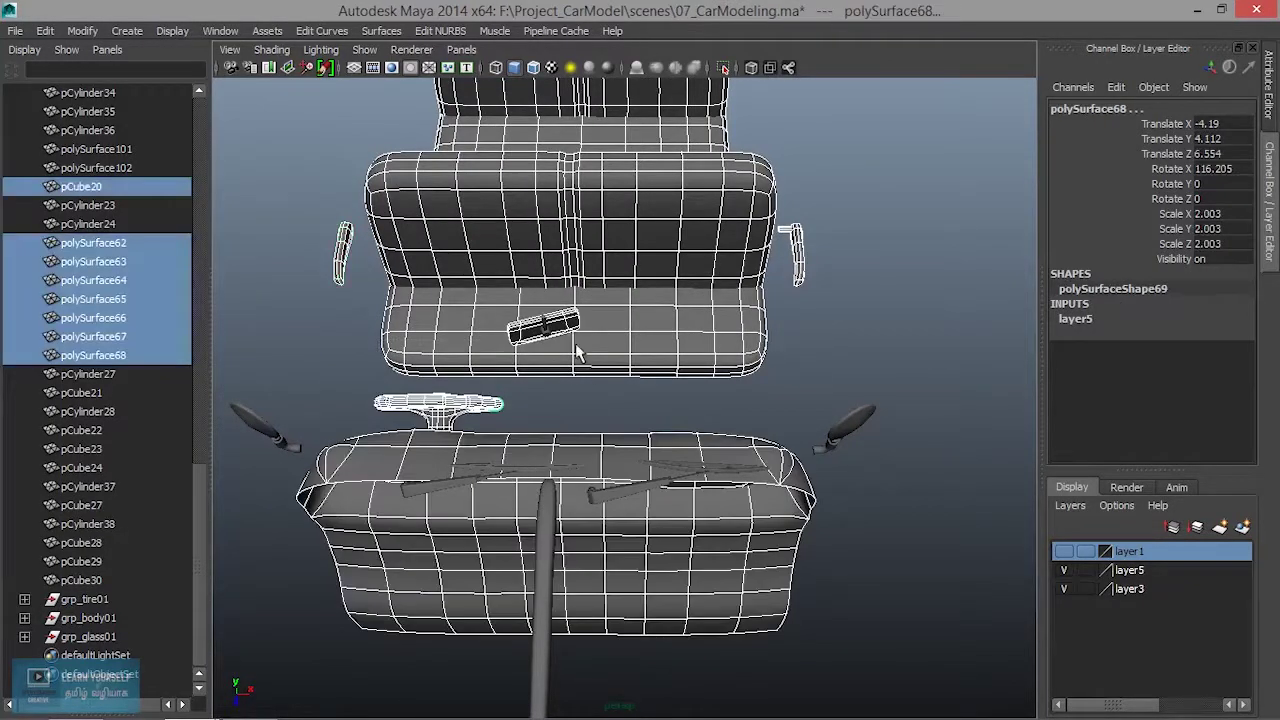
left_click_drag(692, 478, 706, 500, "shift")
left_click(465, 315, "shift")
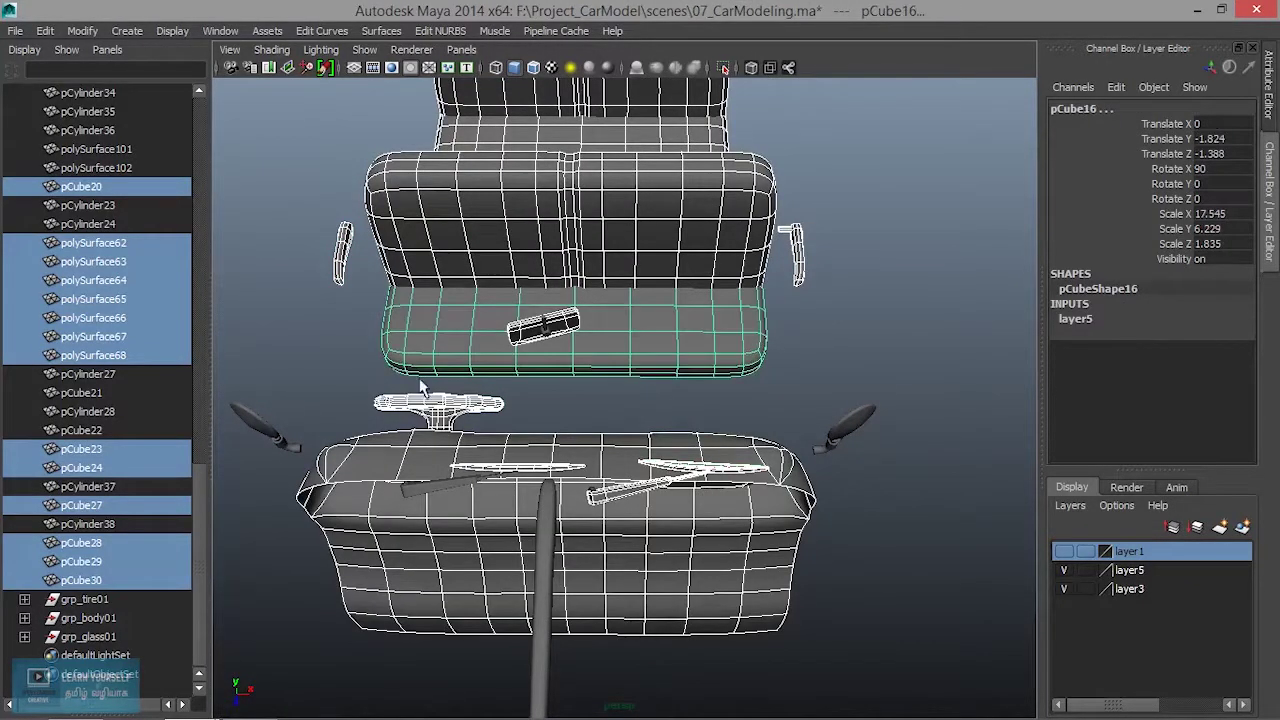
left_click(477, 517, "shift")
Step: Refine the interior selection: drop the wipers, add the body panel and steering lever
mouse_move(468, 566)
left_mouse_down("alt")
mouse_move(710, 432)
mouse_move(500, 472)
left_mouse_up("alt")
mouse_move(648, 503)
left_mouse_down("alt")
mouse_move(405, 497)
mouse_move(388, 410)
mouse_move(457, 449)
mouse_move(557, 462)
left_mouse_up("alt")
mouse_move(547, 361)
left_mouse_down("alt")
mouse_move(471, 354)
mouse_move(589, 388)
left_mouse_up("alt")
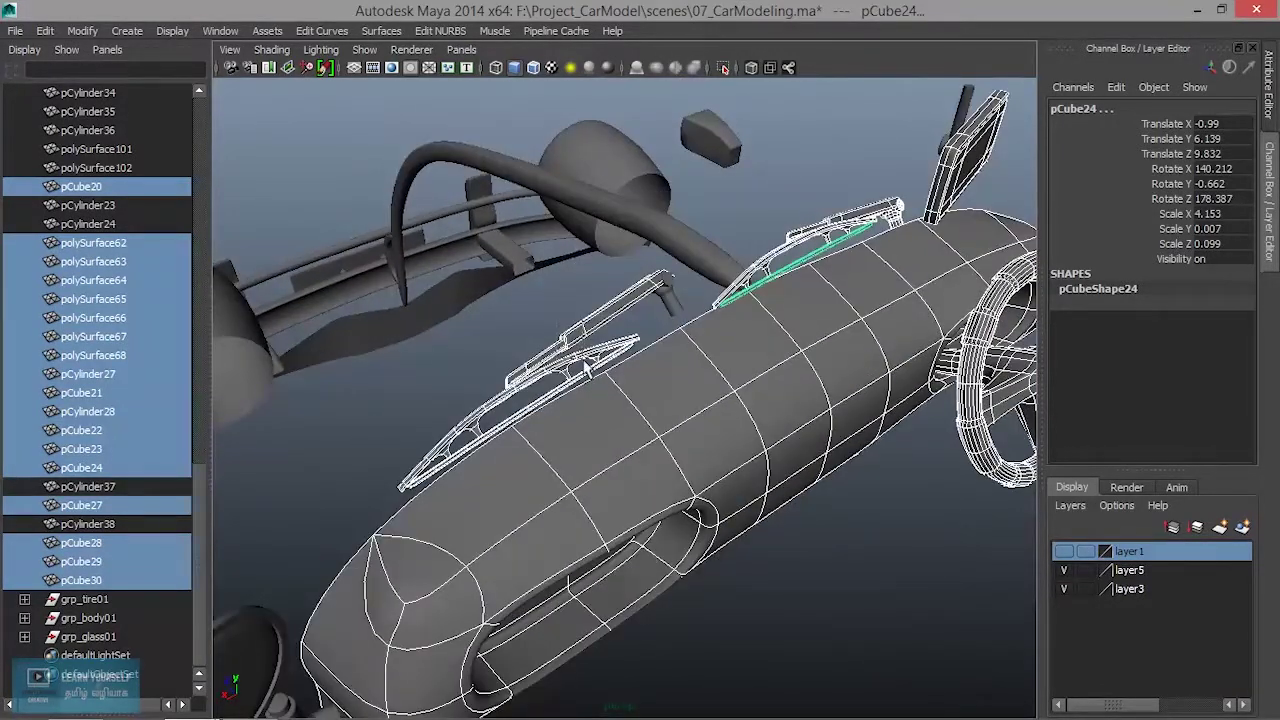
left_click(587, 368)
left_click(592, 370, "shift")
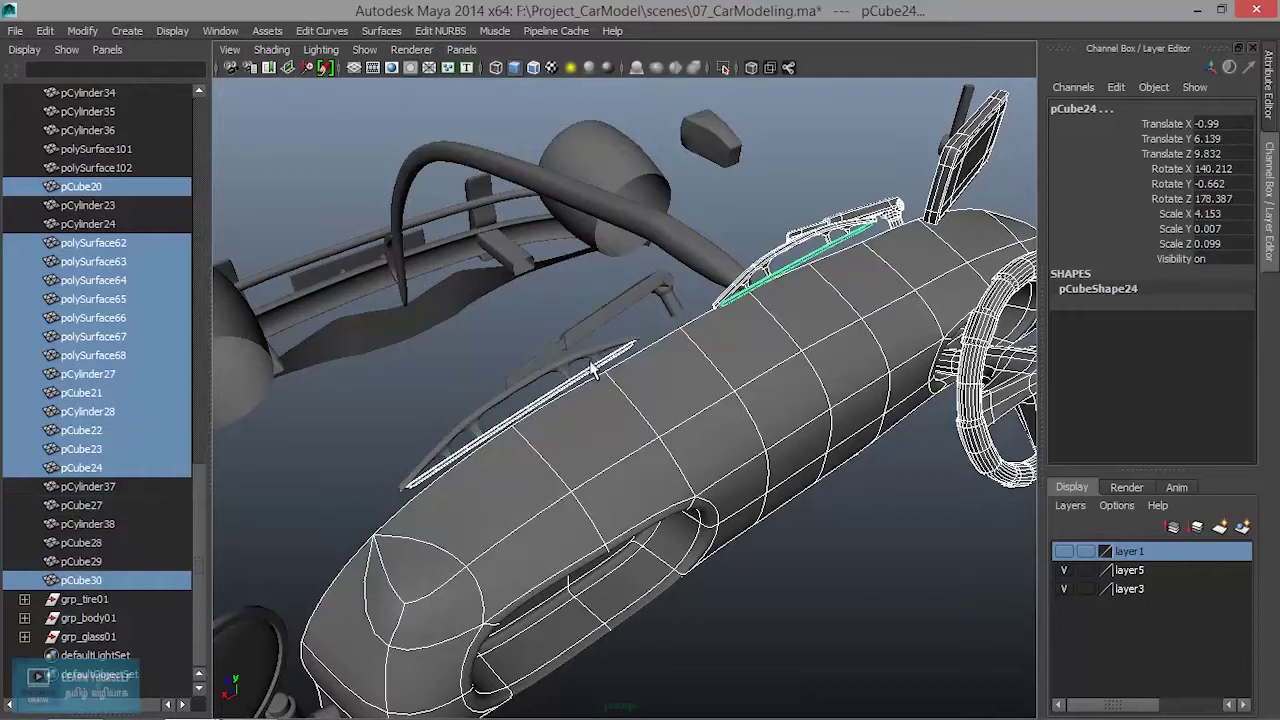
left_click(561, 393, "shift")
left_click_drag(728, 313, 677, 416, "alt")
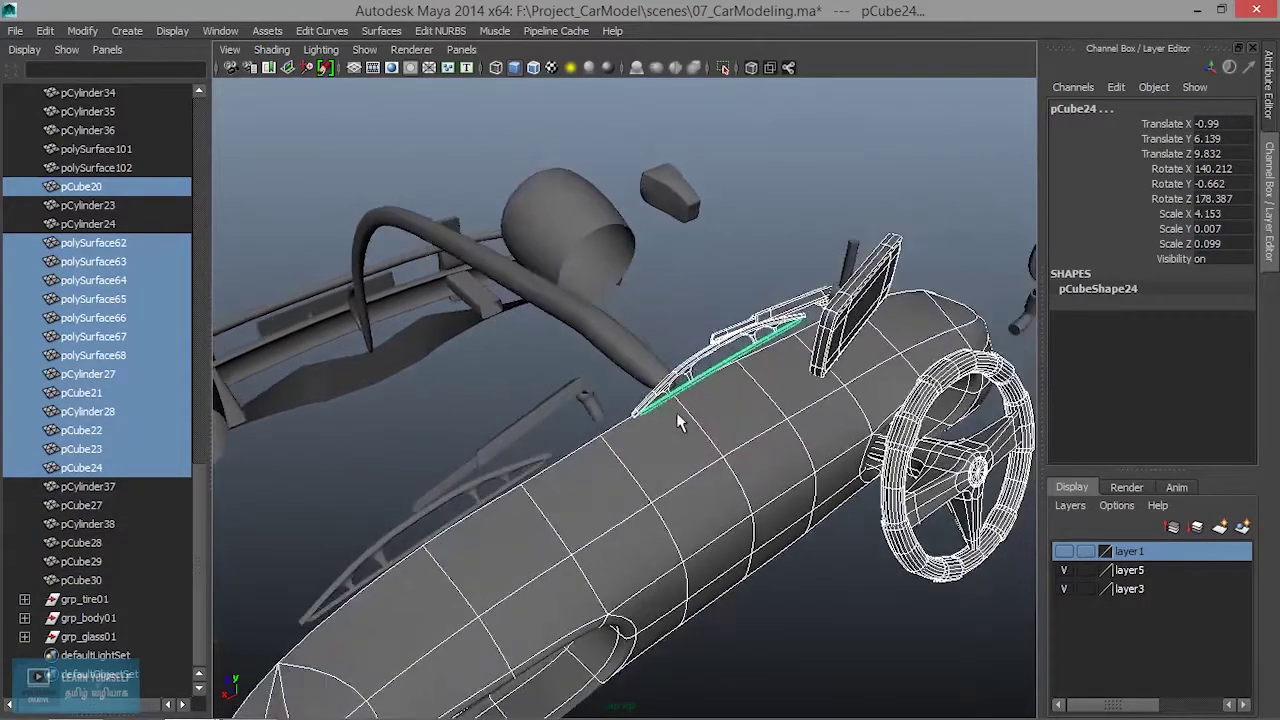
left_click_drag(738, 345, 742, 365, "shift")
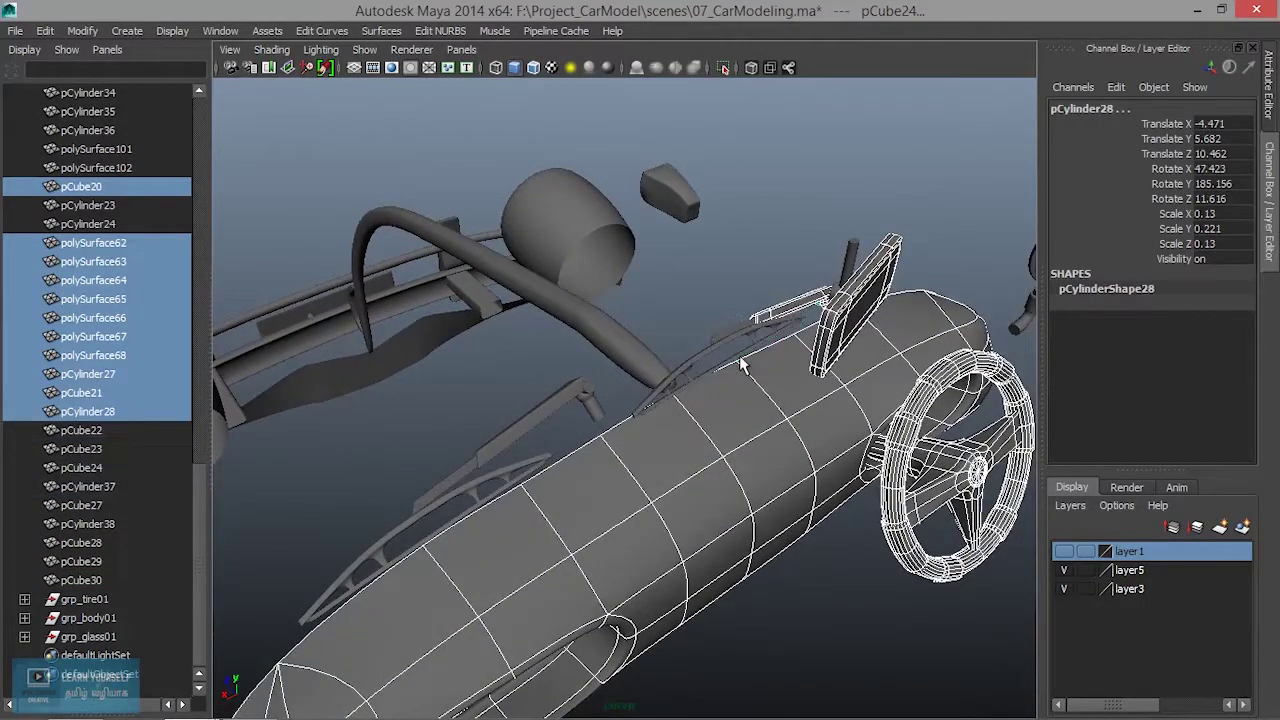
left_click(795, 320, "shift")
mouse_move(795, 320)
left_mouse_down("alt")
mouse_move(749, 271)
mouse_move(620, 371)
mouse_move(630, 325)
mouse_move(638, 396)
left_mouse_up("alt")
left_click(624, 456, "shift")
mouse_move(624, 456)
left_mouse_down("alt")
mouse_move(638, 509)
mouse_move(715, 557)
mouse_move(816, 549)
left_mouse_up("alt")
mouse_move(690, 497)
left_mouse_down("alt")
mouse_move(680, 517)
mouse_move(688, 480)
mouse_move(586, 449)
mouse_move(748, 433)
left_mouse_up("alt")
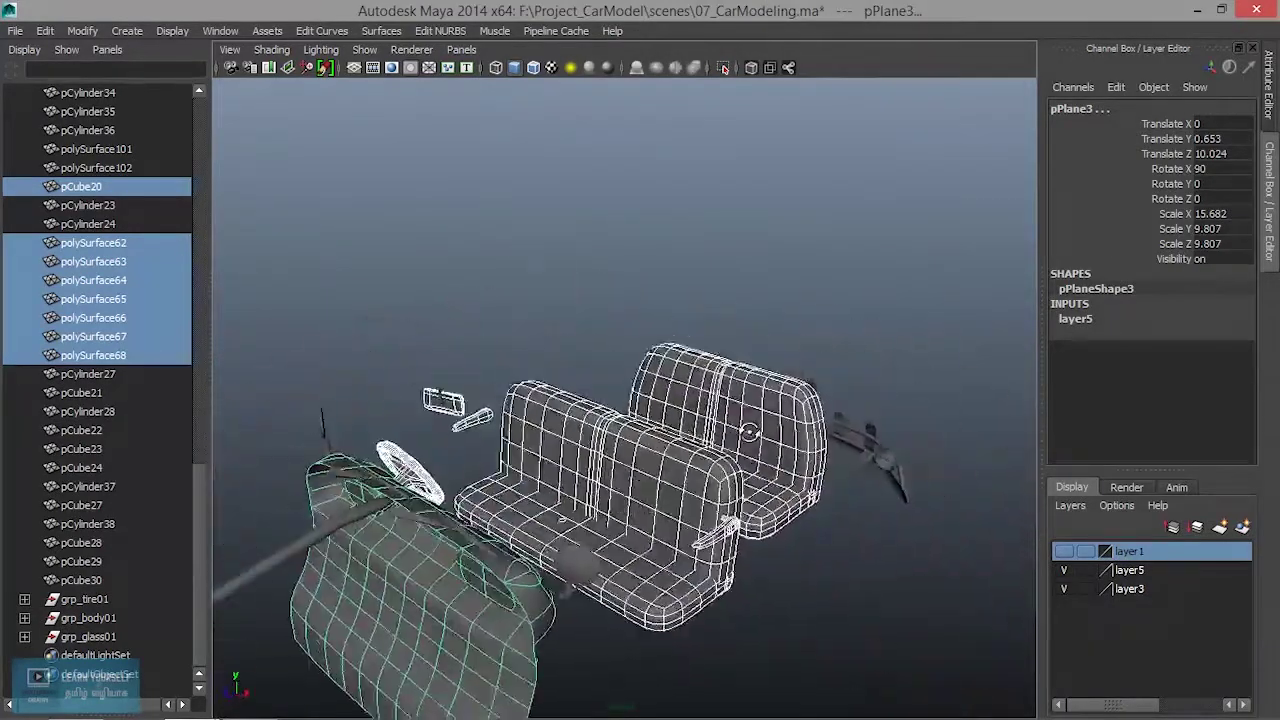
left_click_drag(425, 383, 462, 425, "shift")
mouse_move(600, 451)
left_mouse_down("alt")
mouse_move(535, 450)
mouse_move(545, 457)
left_mouse_up("alt")
Step: Group the selected interior parts and name the group grp_interior01
key("ctrl+g")
left_click(1088, 110)
type("rp_interior")
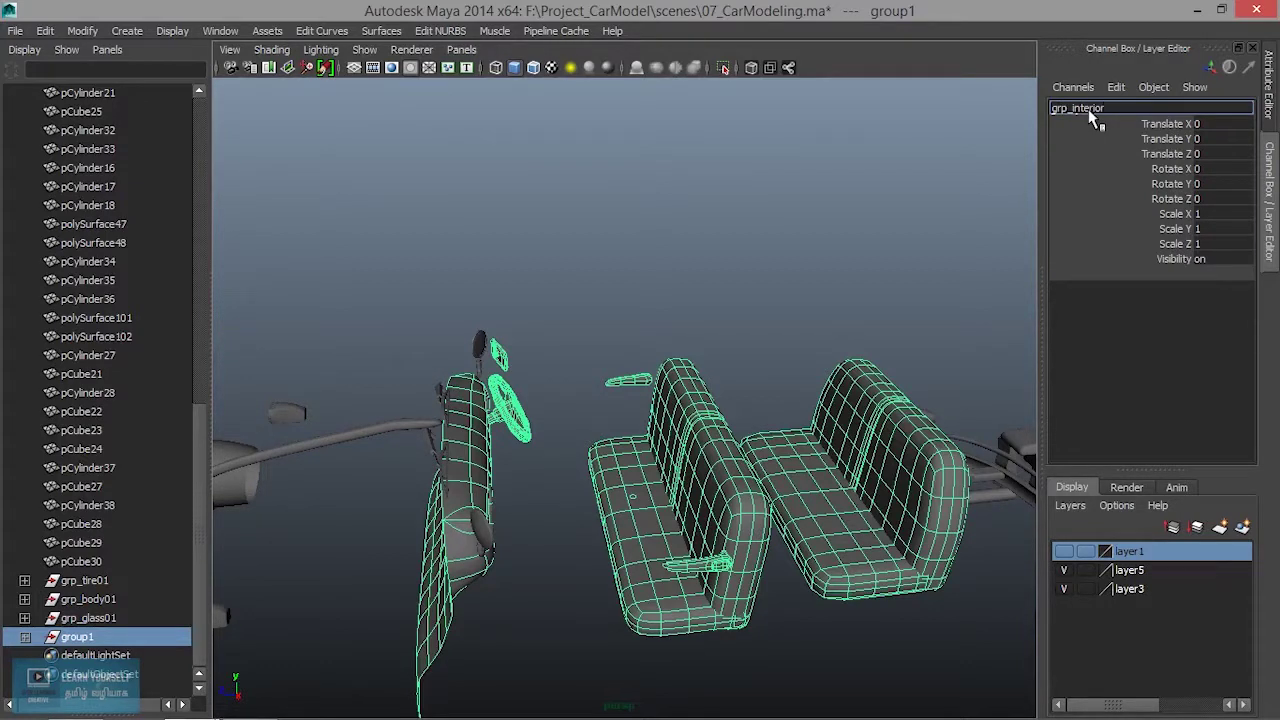
type("01")
key("Return")
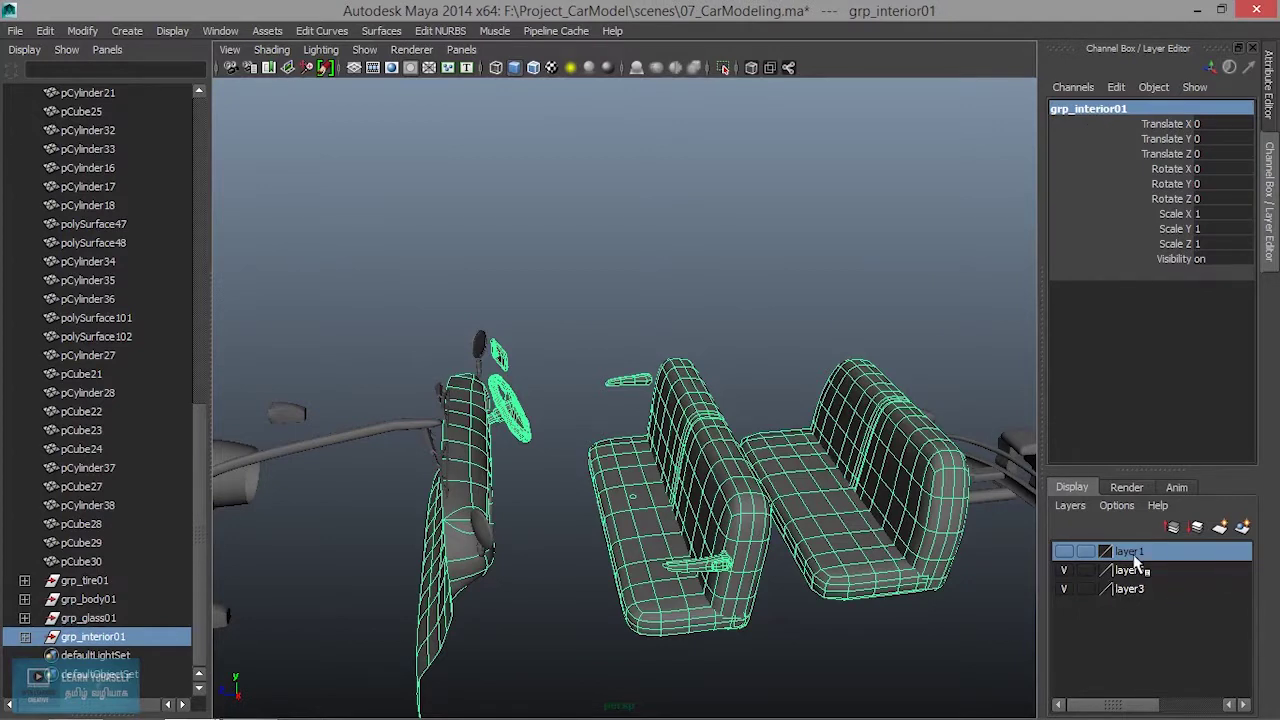
Step: Add grp_interior01 to hidden layer1, then select the wiper pieces
right_click(1133, 553)
left_click(1120, 374)
mouse_move(459, 465)
left_mouse_down("alt")
mouse_move(522, 478)
mouse_move(574, 457)
mouse_move(663, 510)
left_mouse_up("alt")
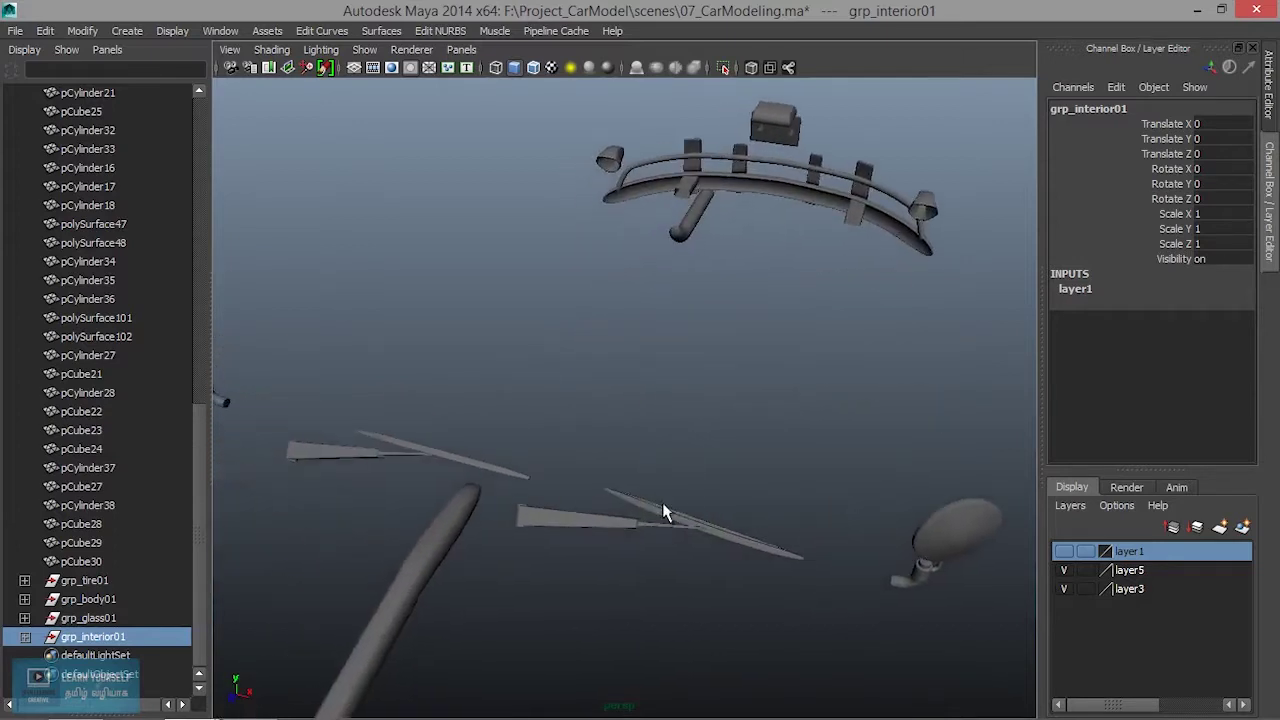
mouse_move(652, 546)
left_mouse_down()
mouse_move(686, 549)
mouse_move(663, 566)
left_mouse_up()
Step: Group the selected wiper pieces and name the group grp_v02
key("ctrl+g")
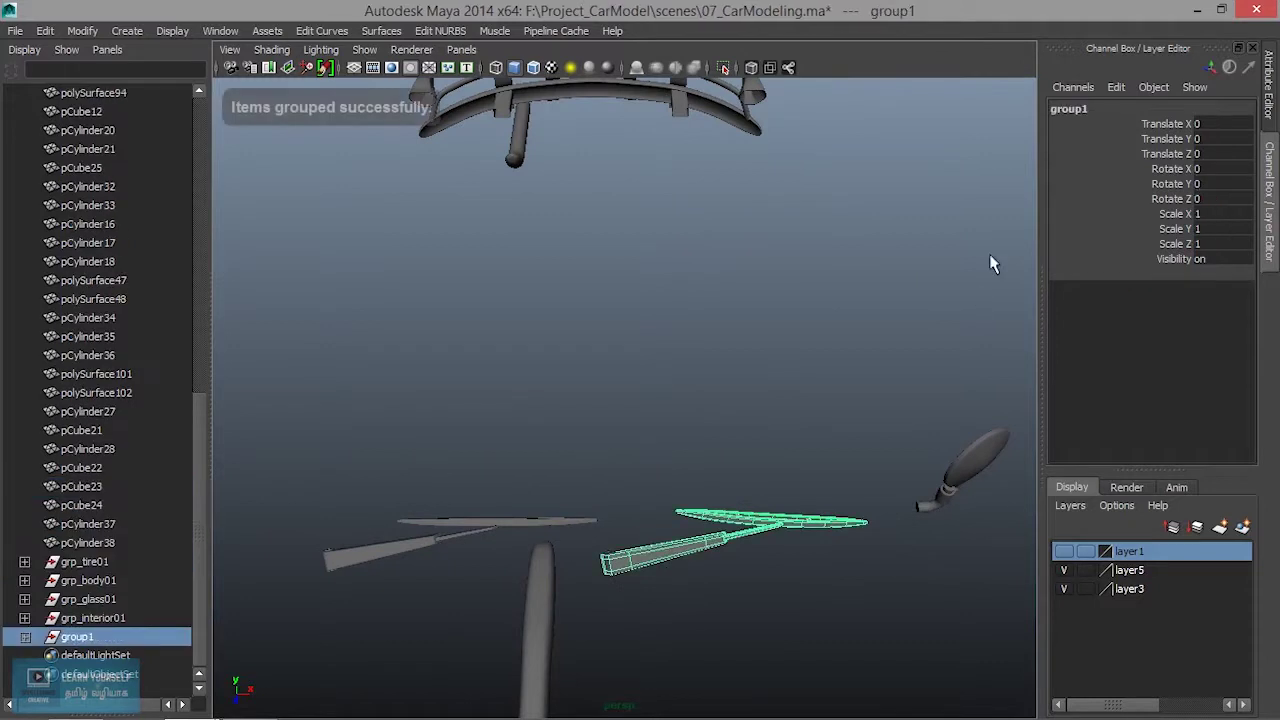
double_click(1092, 113)
type("gr")
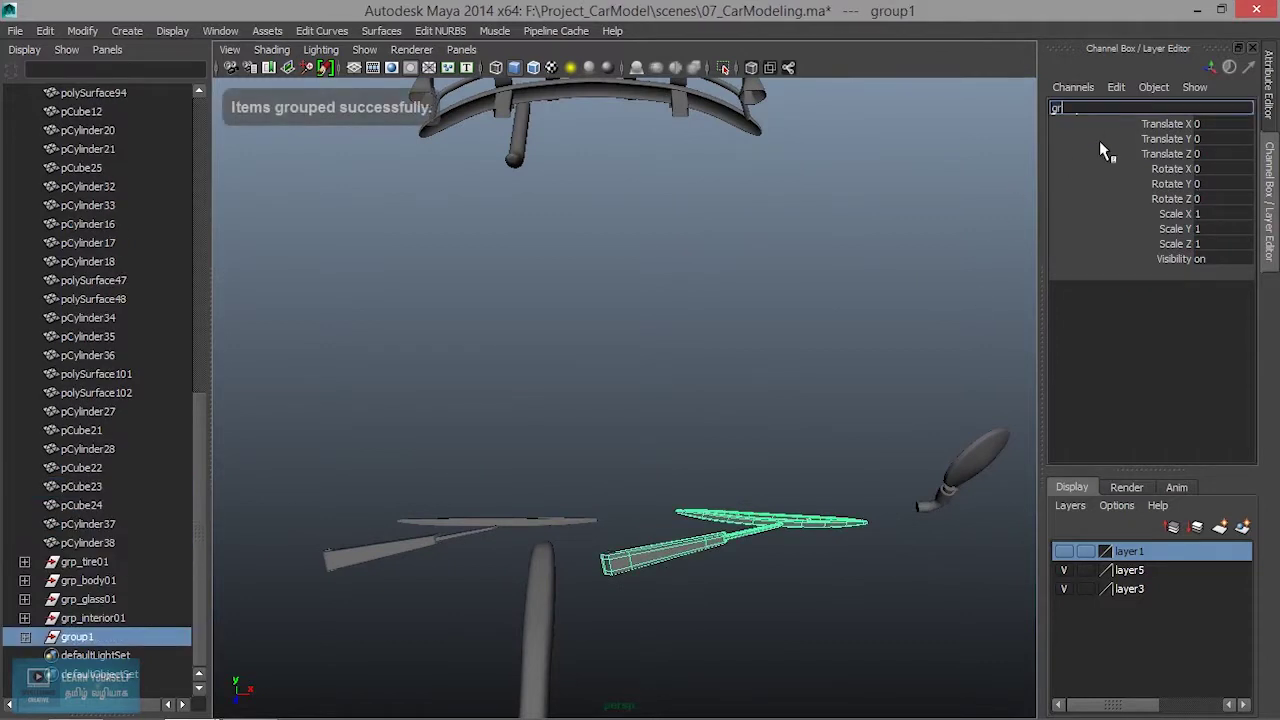
type("p_v2")
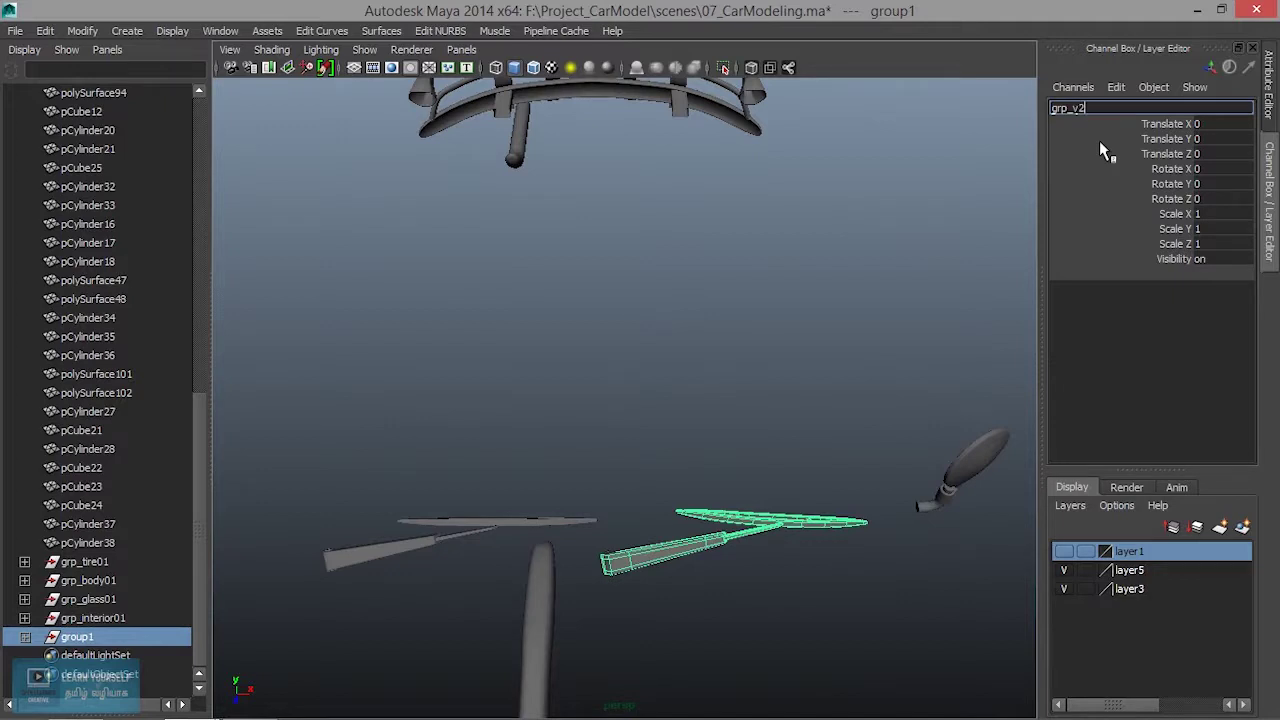
type("02")
key("Return")
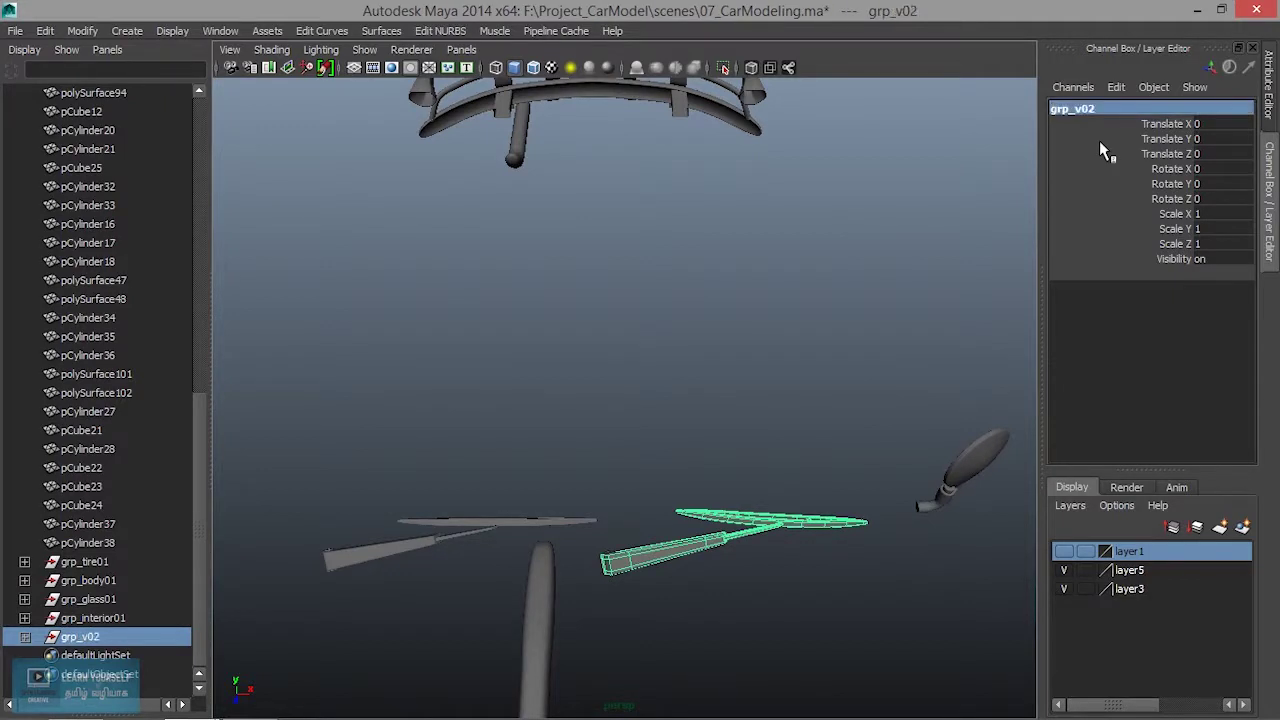
Step: Group the left wiper pieces and name the group grp_v1
left_click_drag(449, 600, 462, 435, "alt")
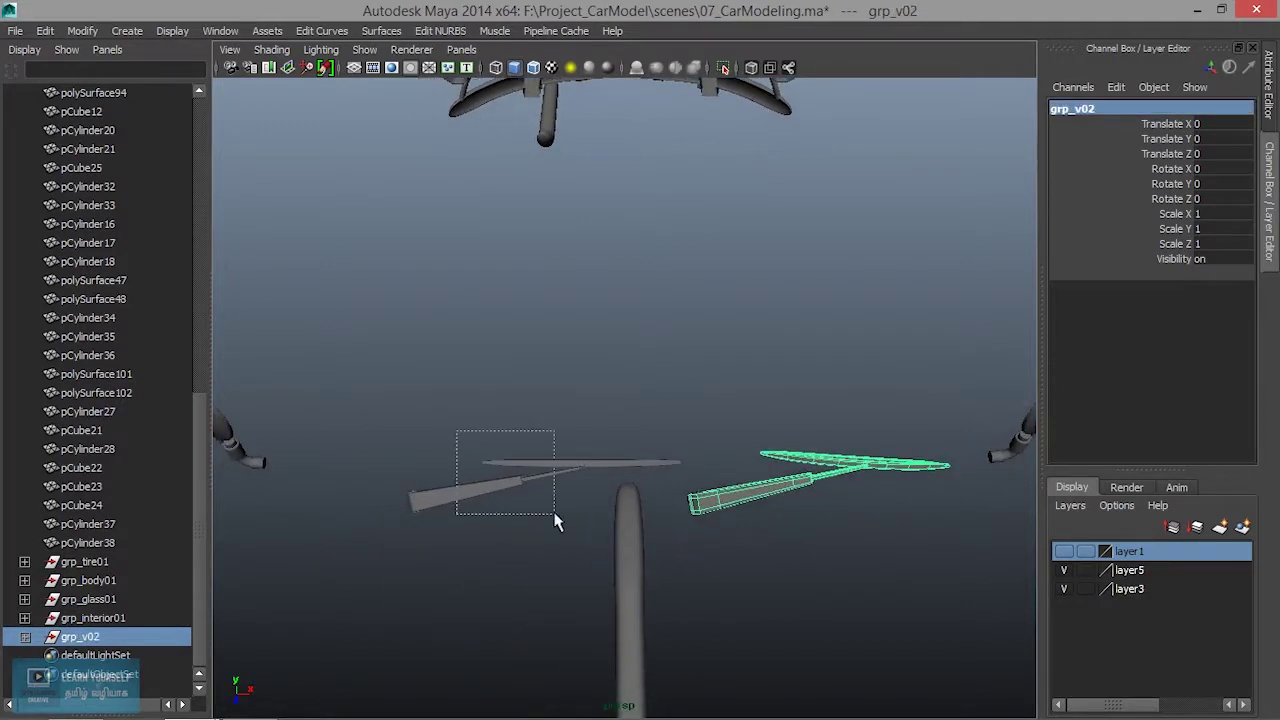
left_click_drag(557, 521, 558, 521)
key("ctrl+g")
double_click(1078, 112)
type("grp")
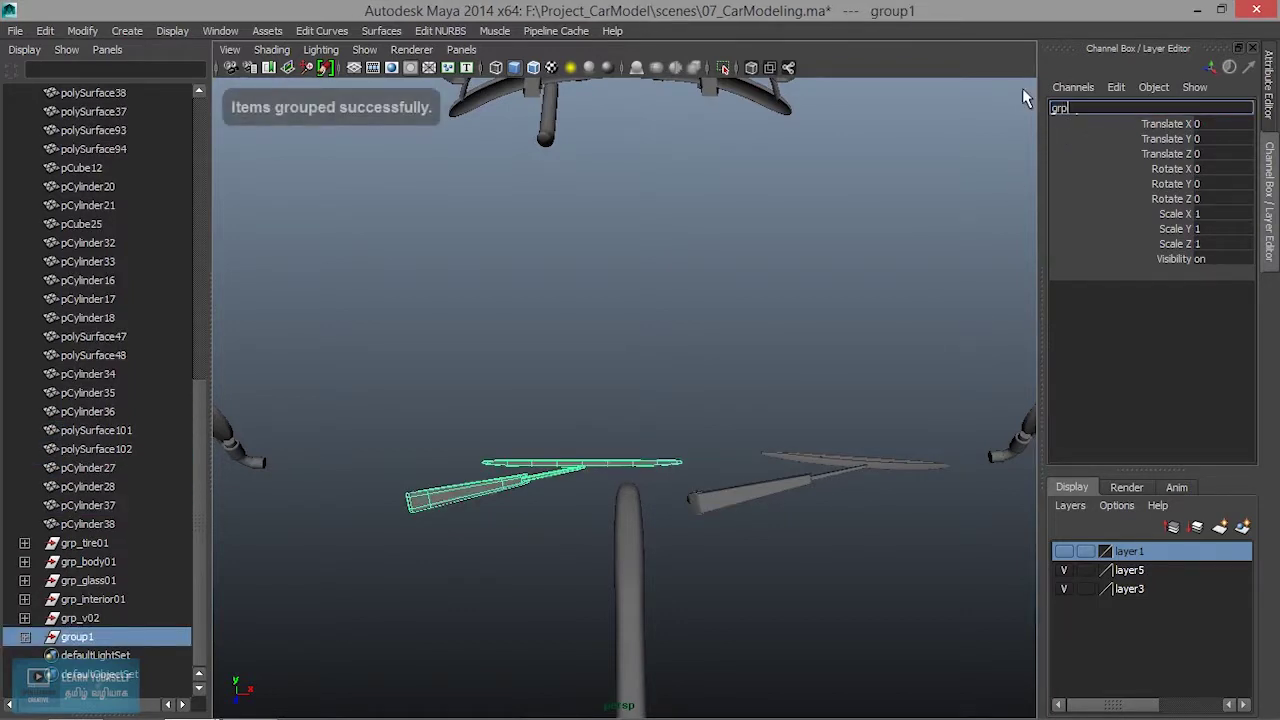
type("_v1")
key("Return")
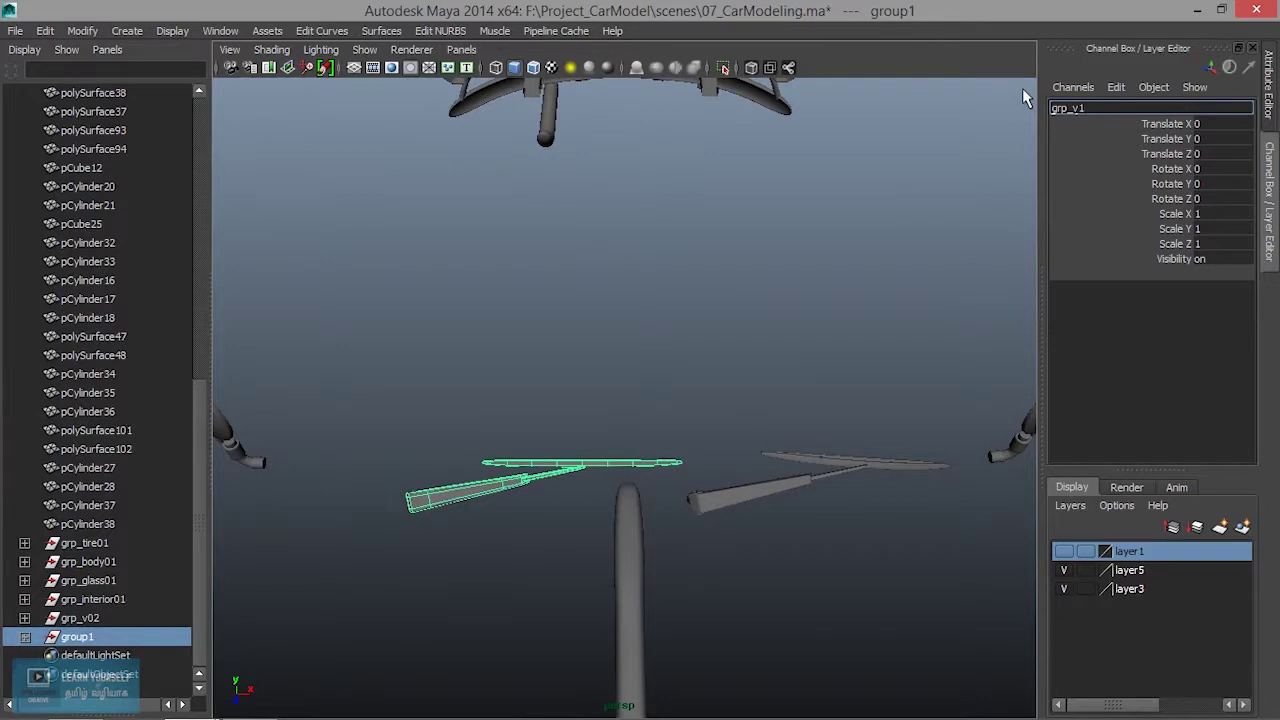
Step: Select both wiper groups and group them together as grp_v01
left_click(675, 438)
left_click(607, 471)
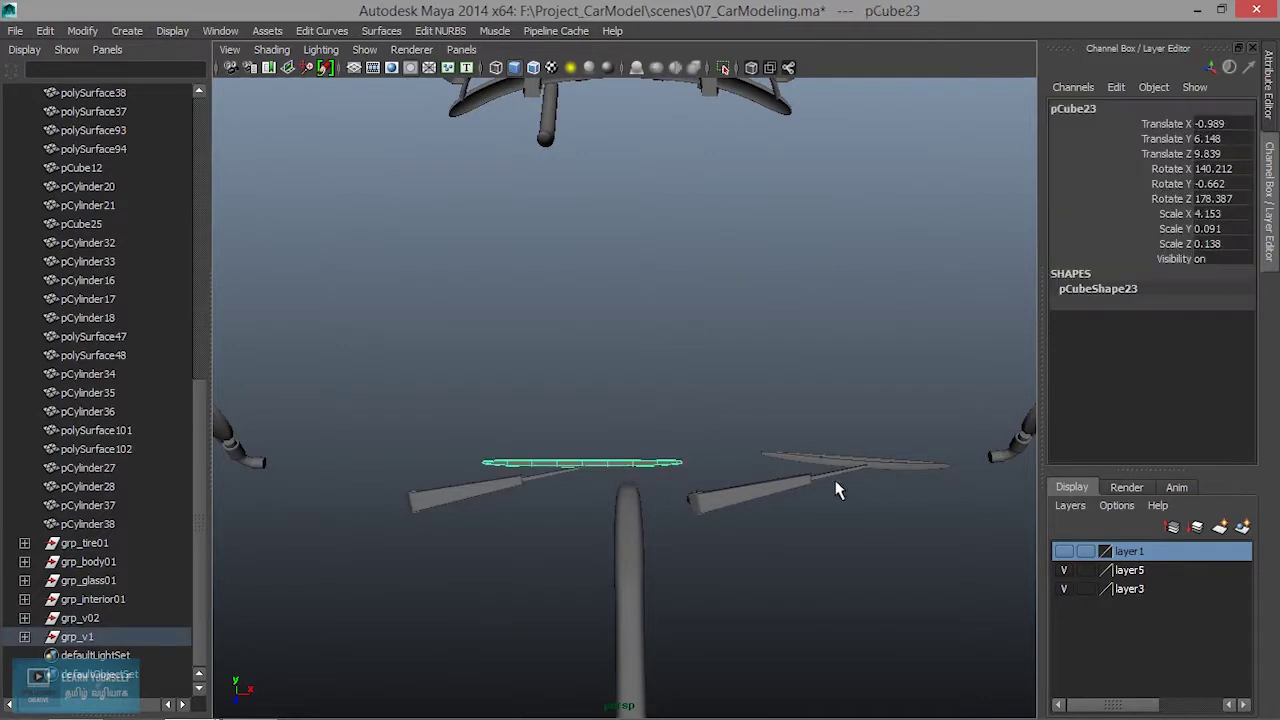
left_click(845, 468, "shift")
key("Up")
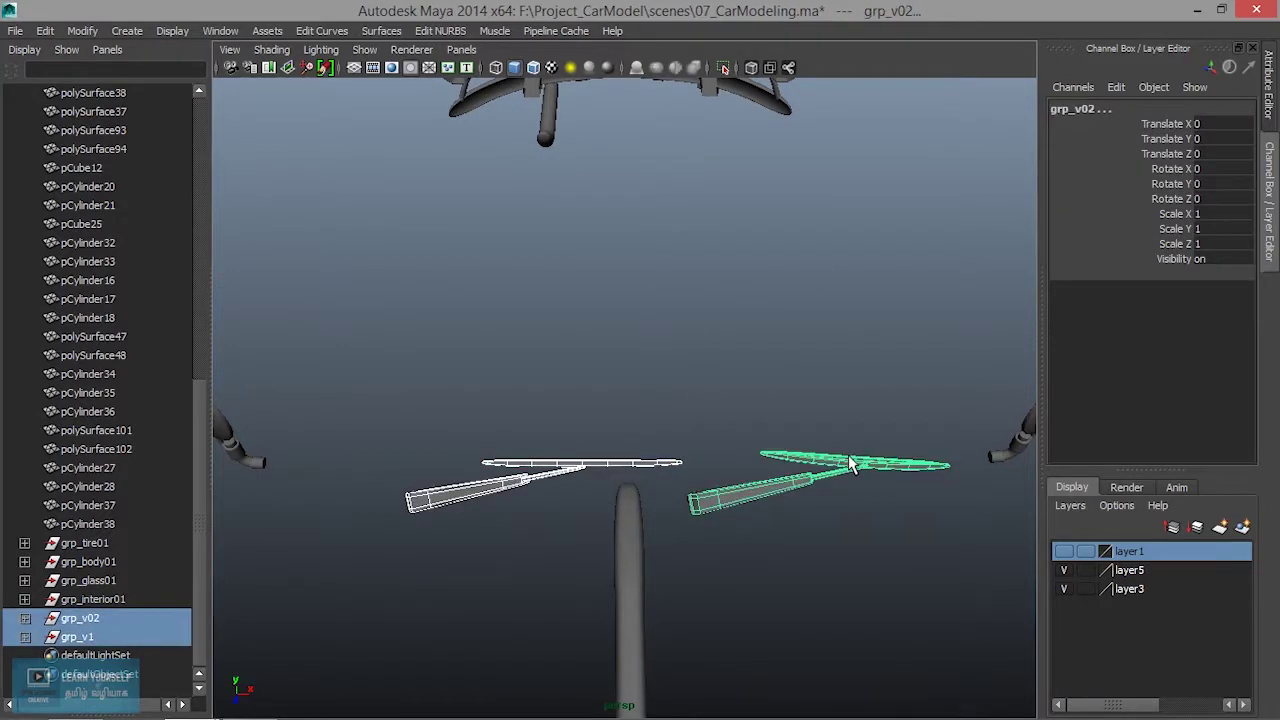
key("ctrl+g")
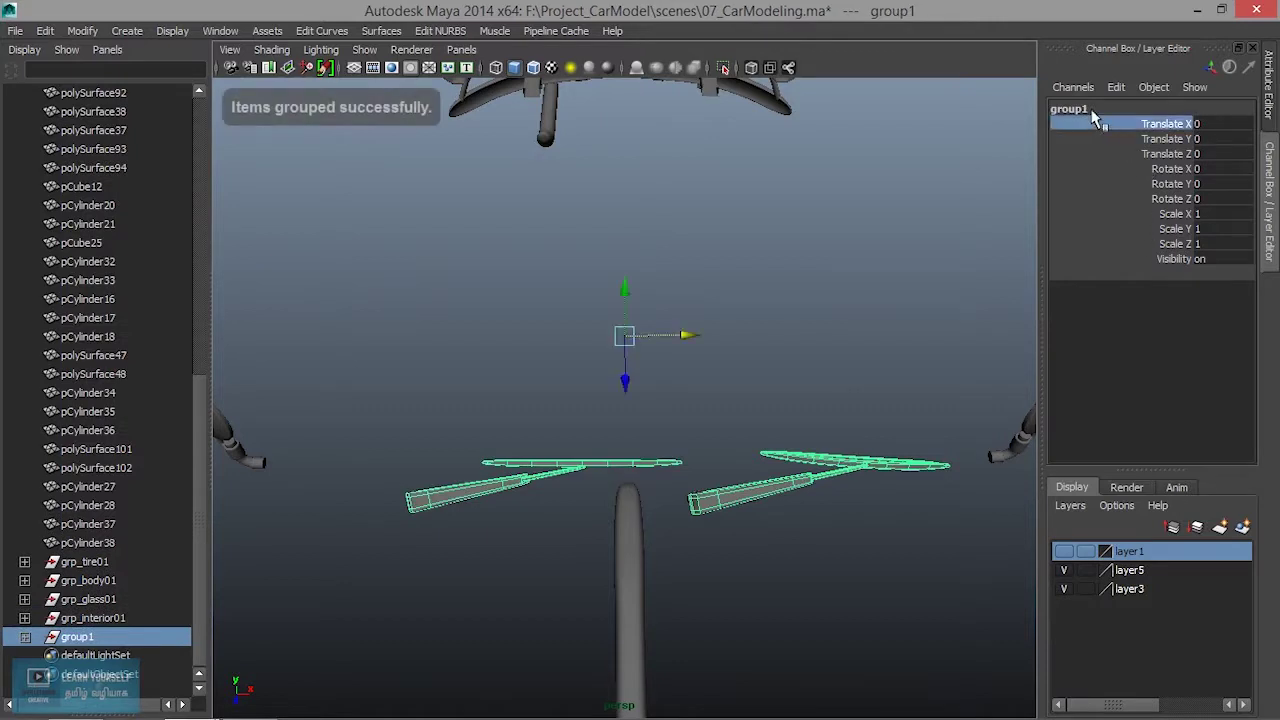
left_click(1093, 112)
type("p")
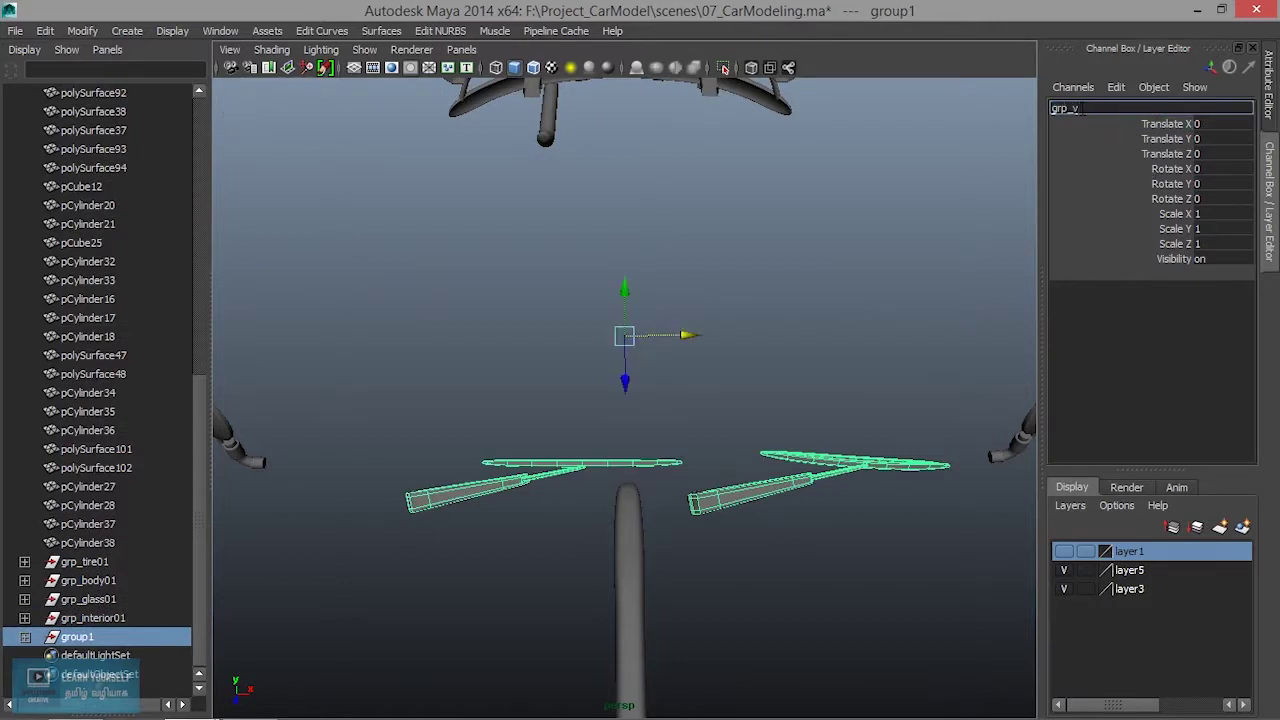
type("01")
key("Return")
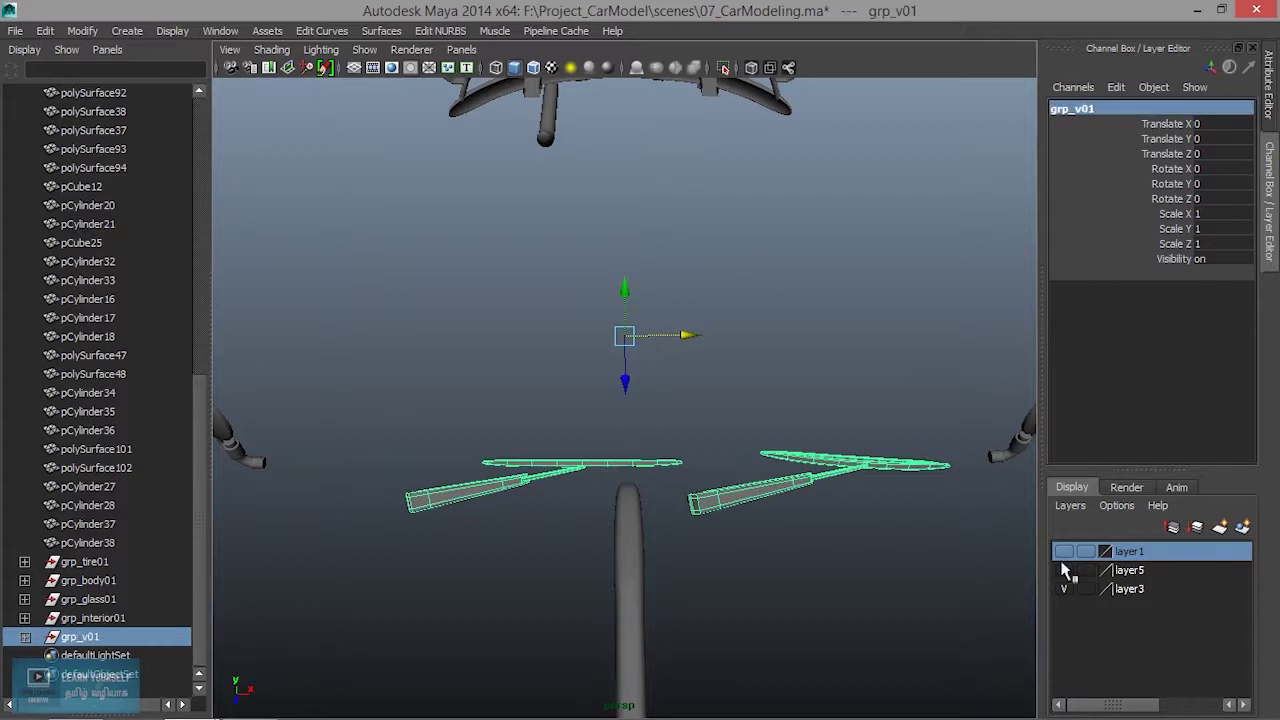
Step: Add grp_v01 to hidden layer1 and clear the selection
right_click(1133, 556)
left_click(1165, 375)
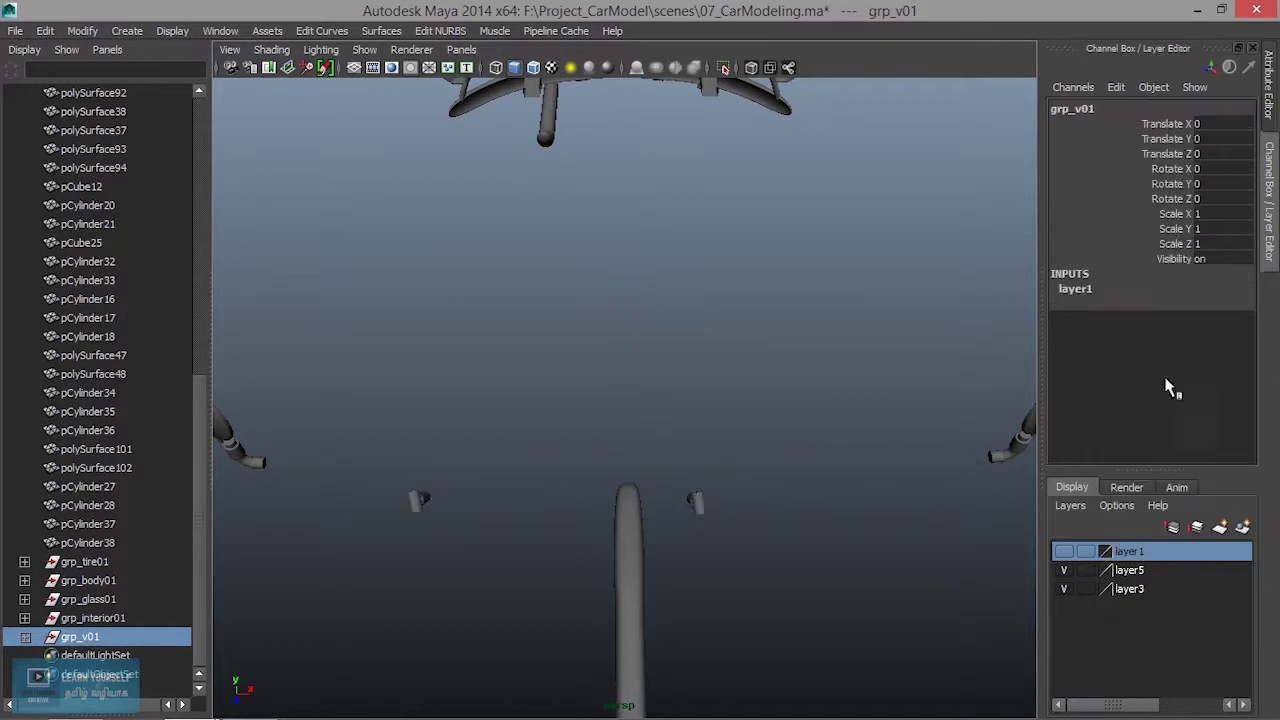
left_click(763, 435)
mouse_move(763, 435)
left_mouse_down("alt")
mouse_move(743, 466)
mouse_move(594, 446)
mouse_move(811, 560)
mouse_move(717, 529)
mouse_move(830, 500)
left_mouse_up("alt")
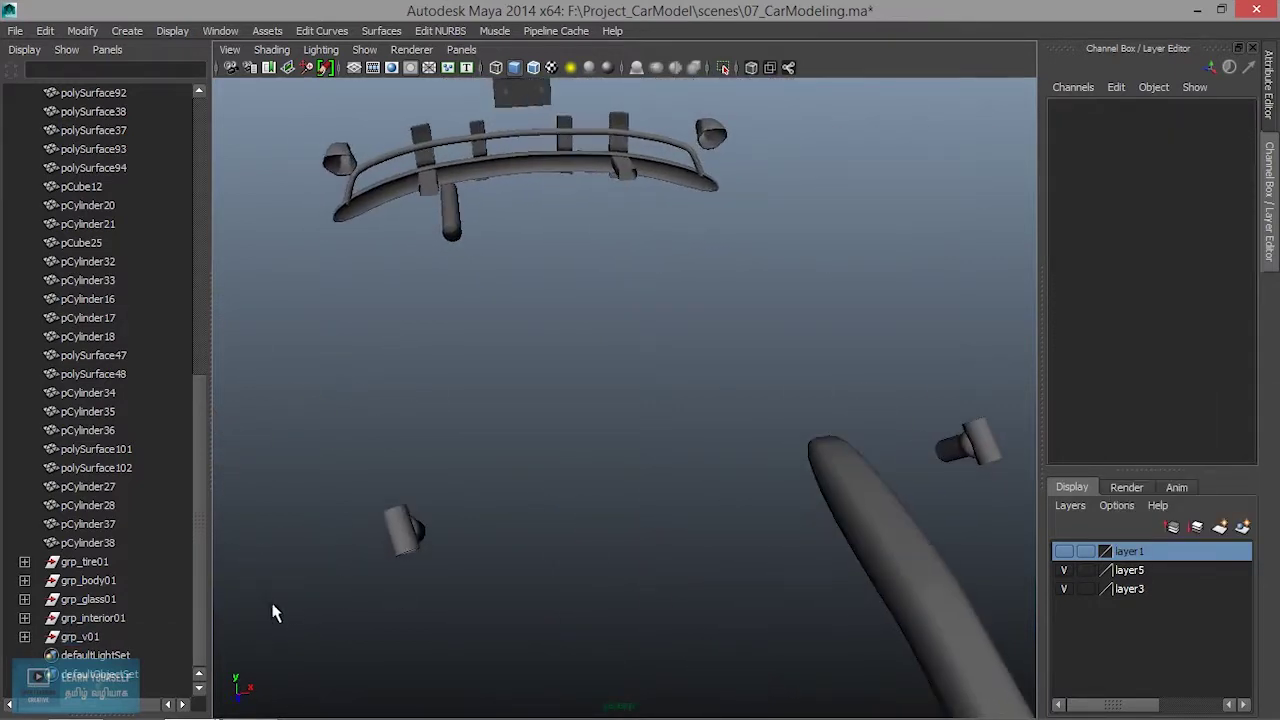
Step: Briefly show and re-hide layer1, then expand grp_v01 in the Outliner
left_click(1064, 556)
left_click(1064, 556)
left_click(100, 563)
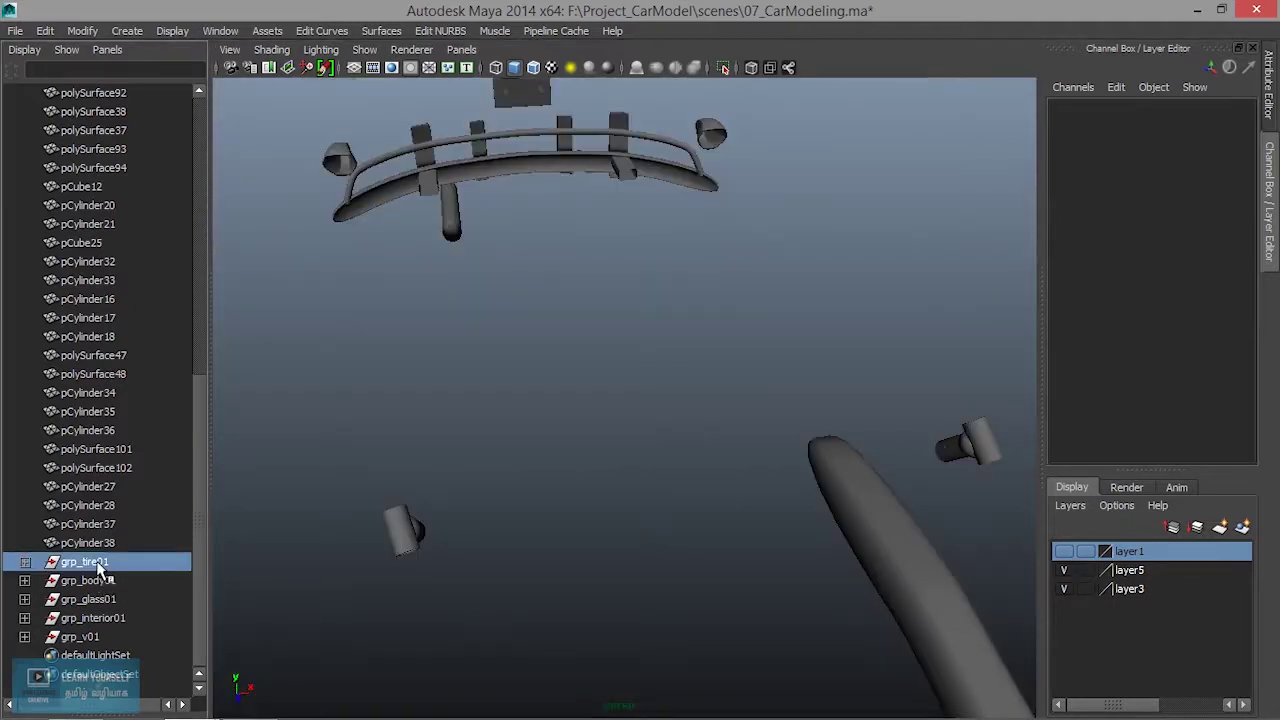
left_click(100, 618)
left_click(88, 637)
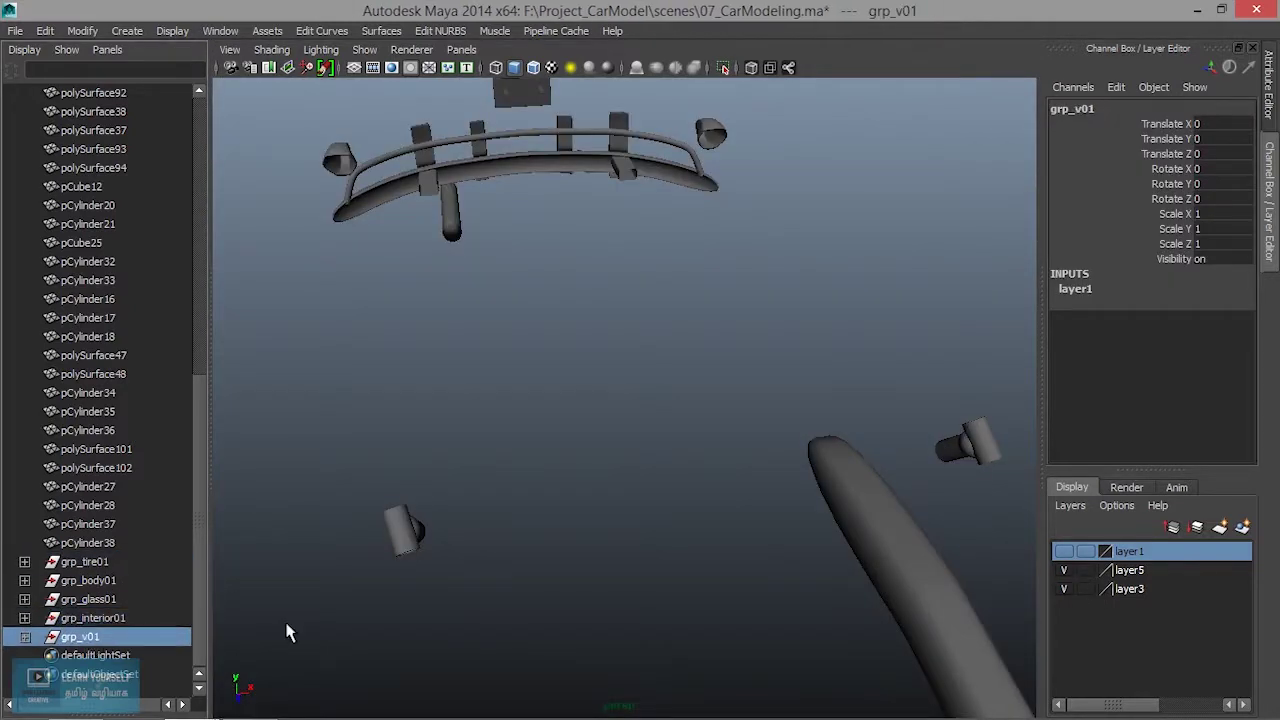
left_click(22, 638)
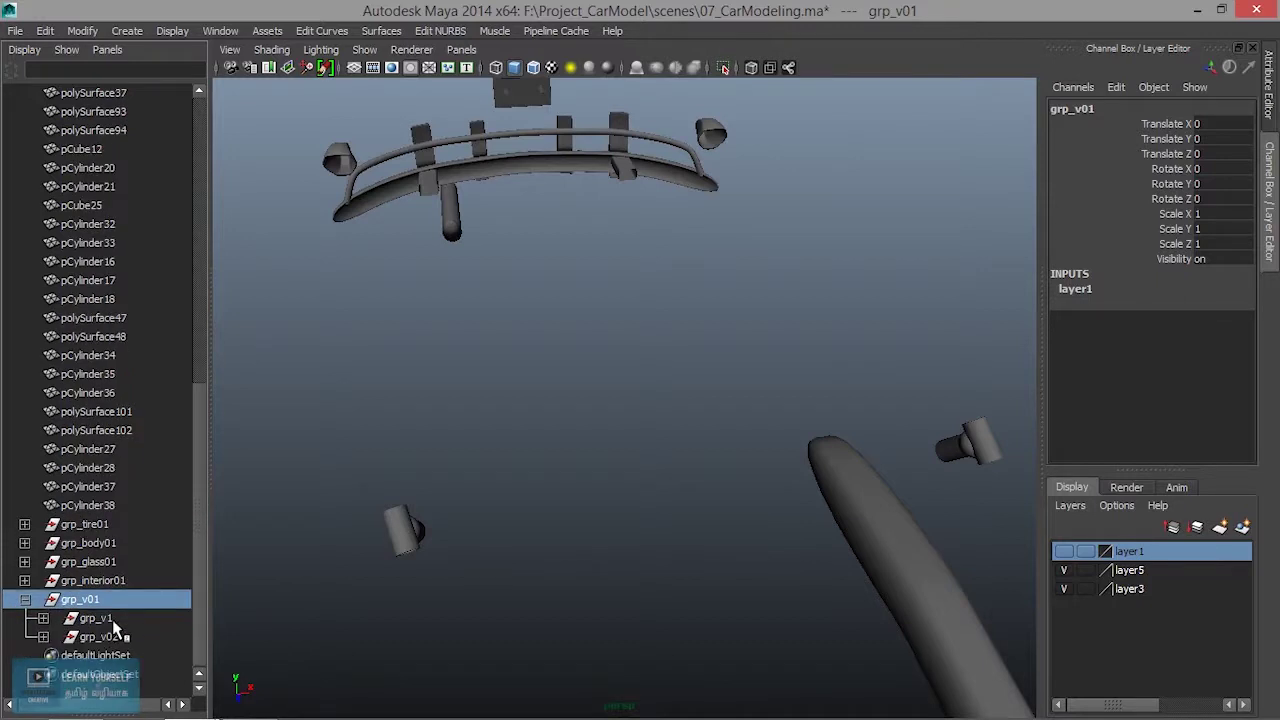
Step: Move pCylinder27/28 and pCylinder37/38 into grp_v1, then collapse grp_v01
left_click_drag(384, 480, 443, 560)
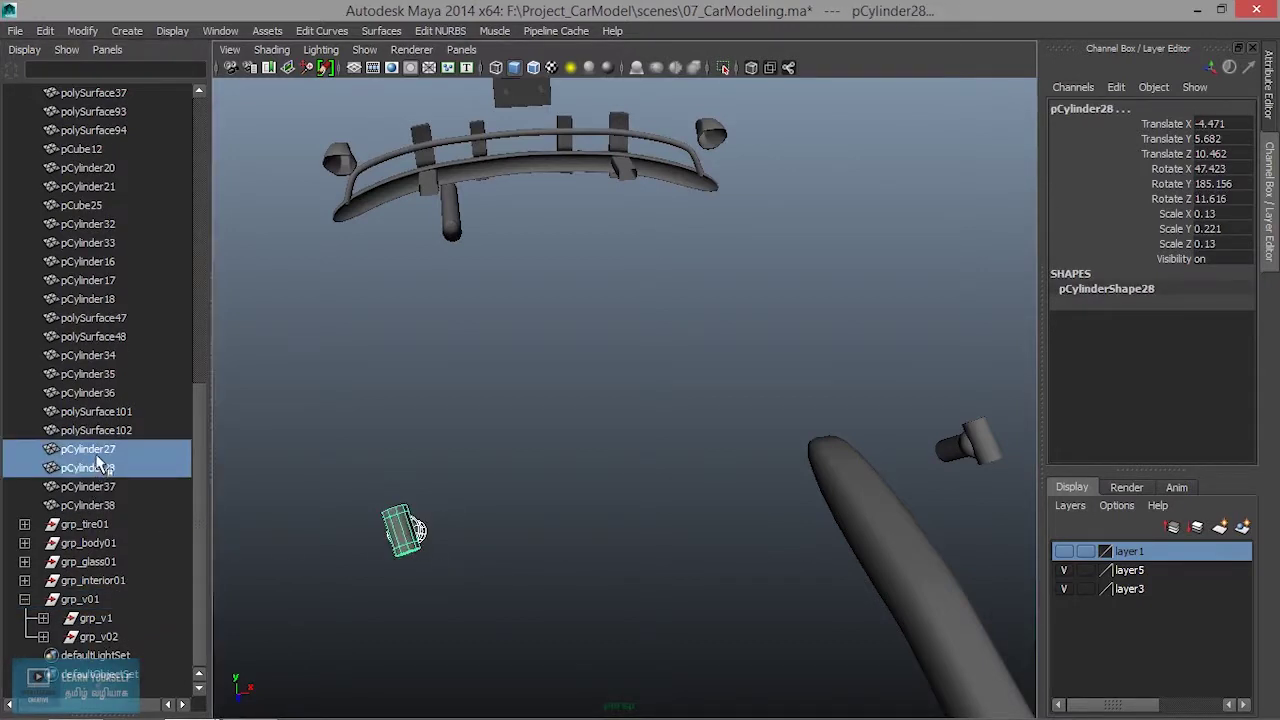
middle_click_drag(100, 462, 110, 615)
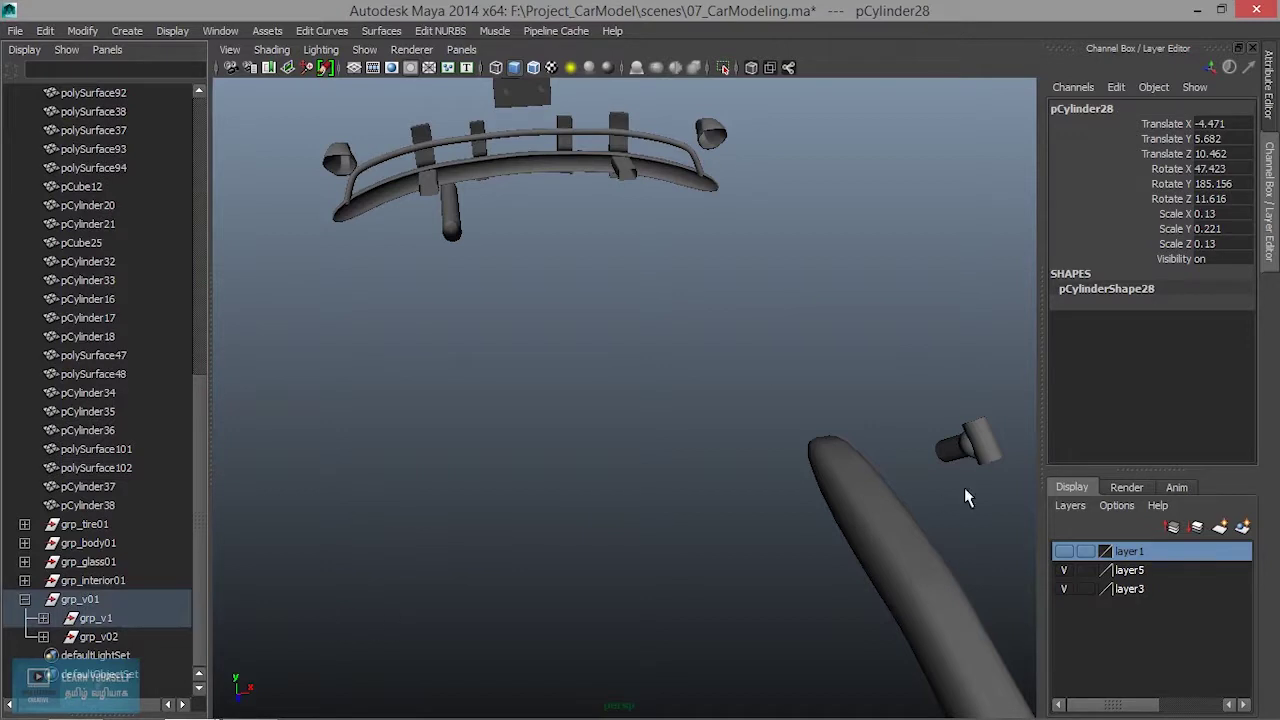
left_click_drag(948, 418, 990, 470)
middle_click_drag(84, 494, 86, 626)
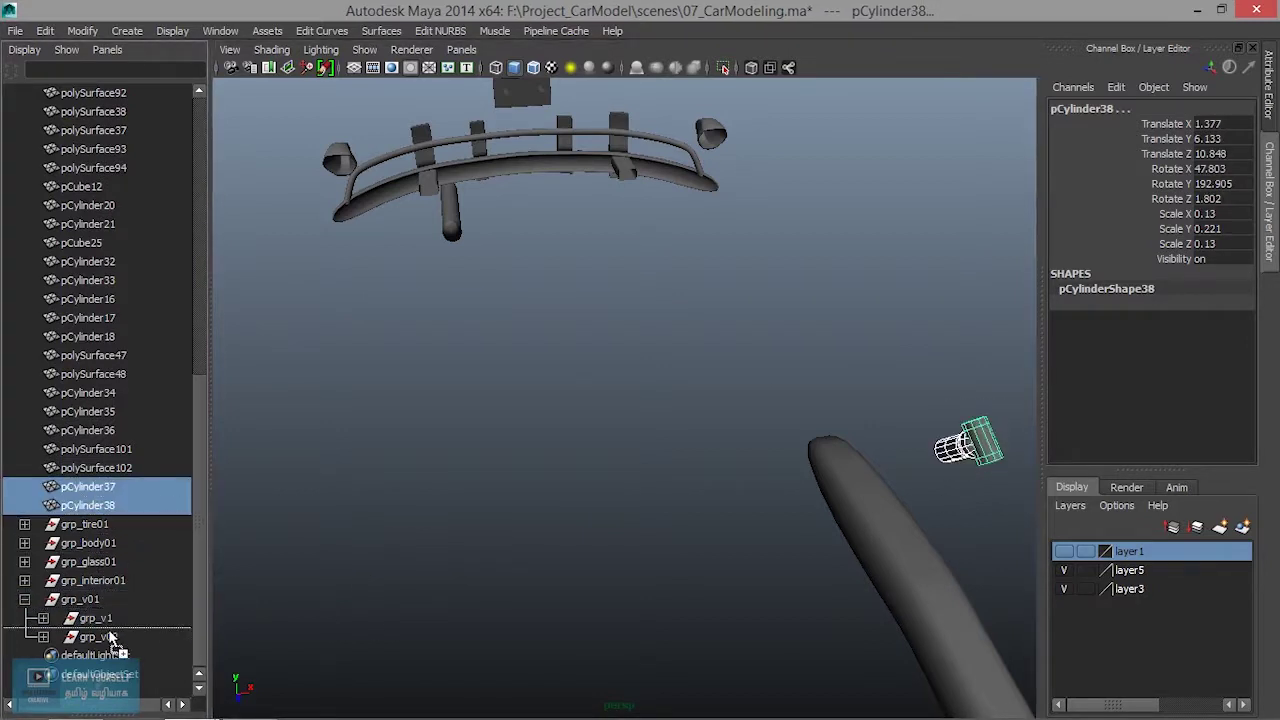
left_click(24, 599)
left_click(603, 533)
mouse_move(603, 533)
left_mouse_down("alt")
mouse_move(794, 449)
mouse_move(571, 471)
mouse_move(537, 466)
mouse_move(491, 423)
mouse_move(572, 522)
mouse_move(754, 383)
mouse_move(543, 389)
mouse_move(595, 427)
left_mouse_up("alt")
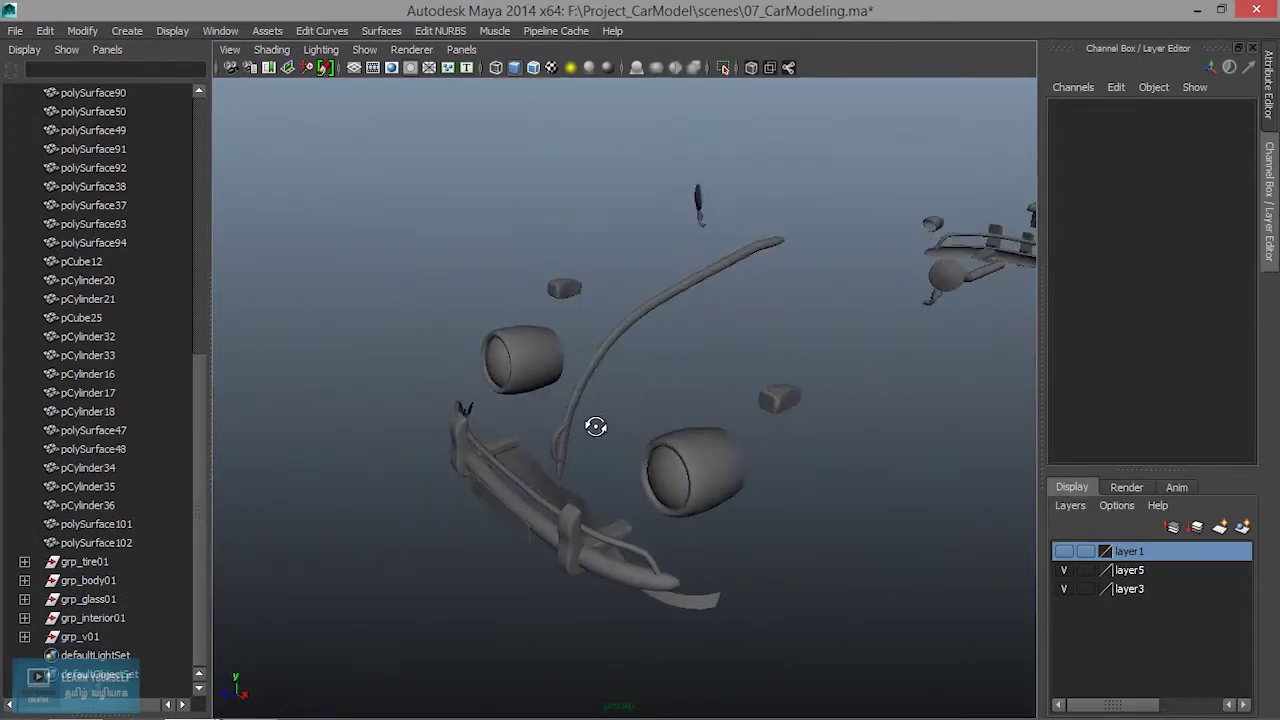
Step: Select both headlights, polySurface92, the oval light and other small light parts
left_click_drag(720, 490, 702, 492)
left_click_drag(592, 472, 648, 480, "alt")
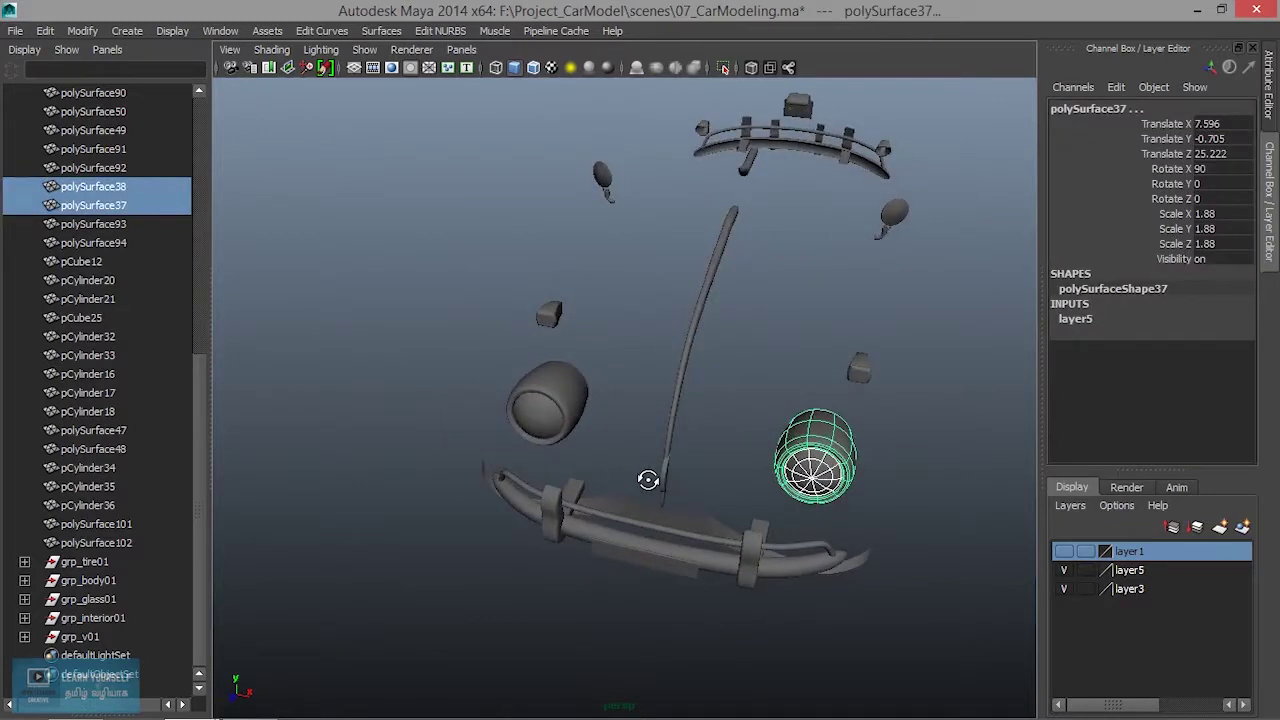
left_click(550, 405, "shift")
mouse_move(586, 346)
left_mouse_down("alt")
mouse_move(571, 451)
mouse_move(531, 483)
left_mouse_up("alt")
left_click(630, 472, "shift")
mouse_move(832, 445)
left_mouse_down("alt")
mouse_move(629, 457)
mouse_move(400, 420)
mouse_move(529, 477)
mouse_move(580, 419)
left_mouse_up("alt")
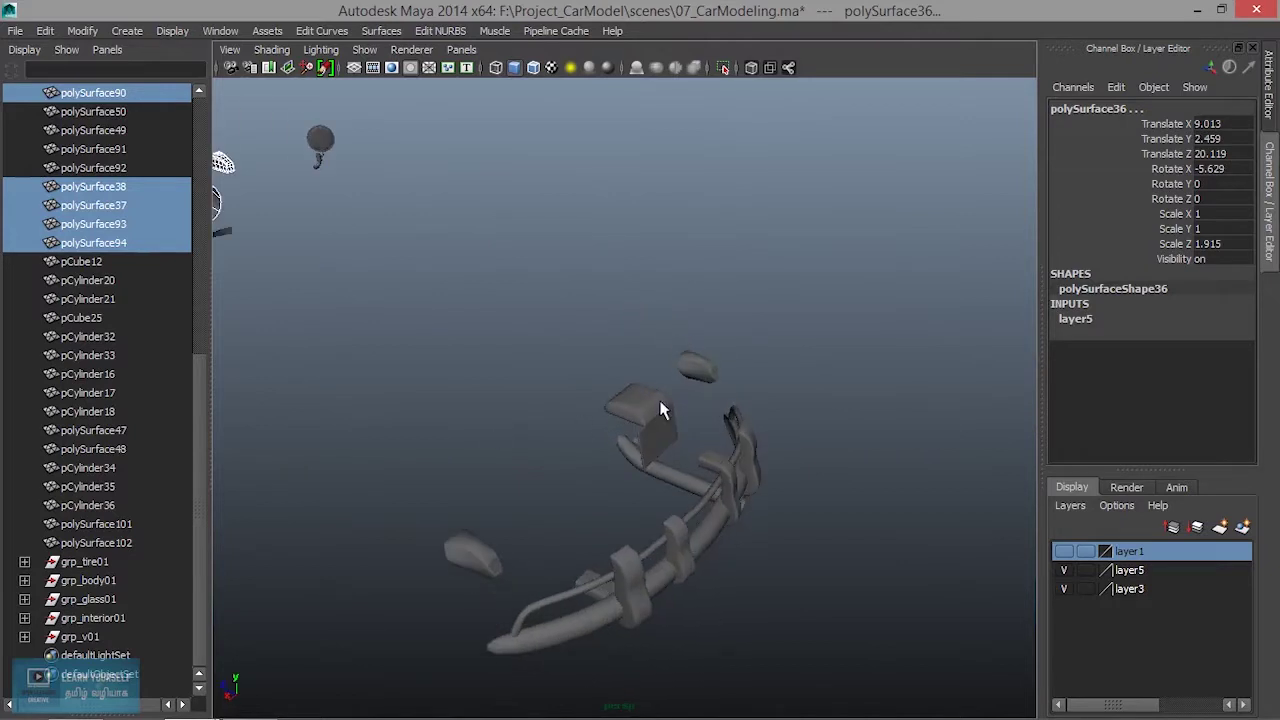
left_click_drag(709, 367, 706, 412, "shift")
mouse_move(528, 480)
left_mouse_down()
mouse_move(592, 516)
mouse_move(560, 506)
mouse_move(587, 505)
left_mouse_up()
Step: Group the light parts as grp_light01 and add it to layer1
key("ctrl+g")
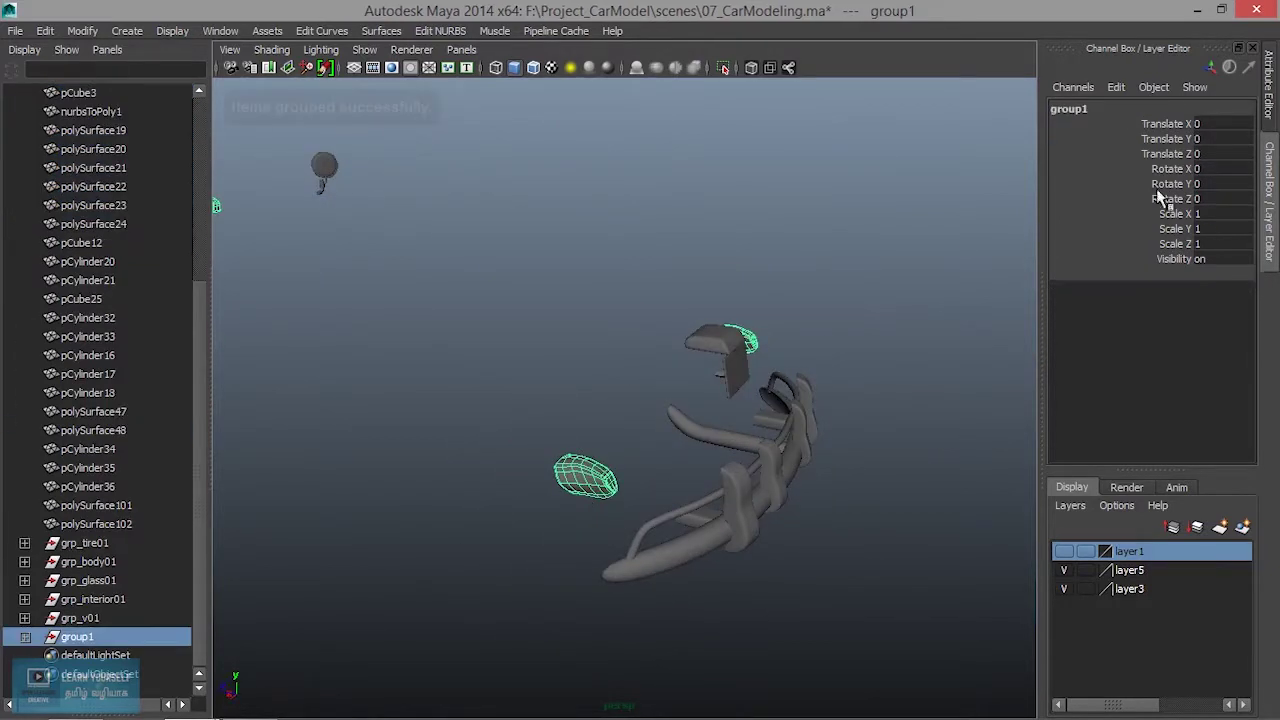
left_click(1100, 108)
type("gr")
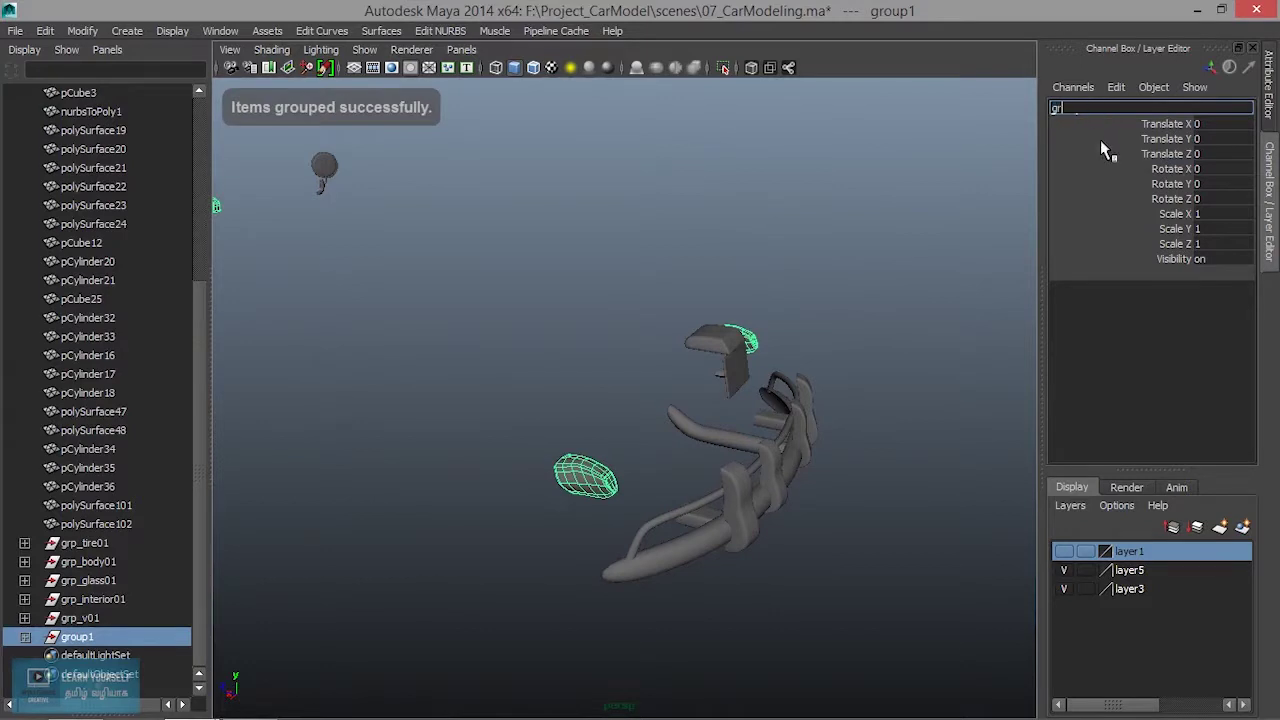
type("p_li")
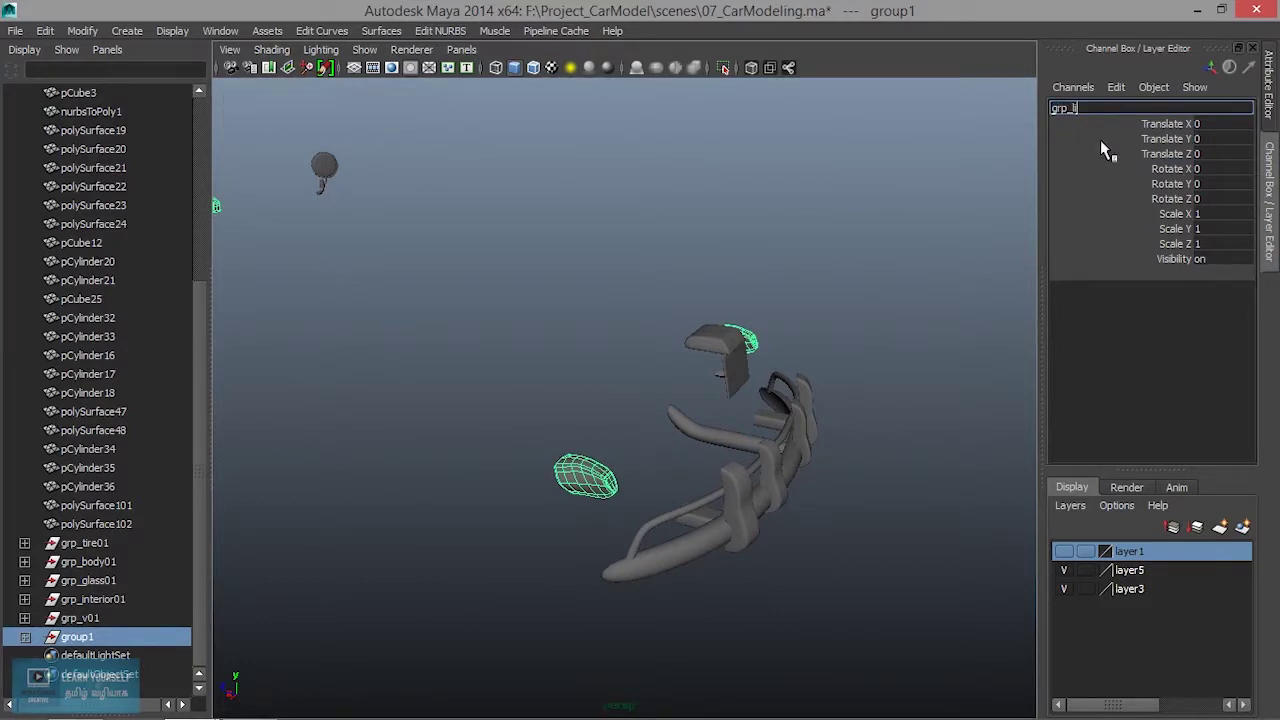
type("ght01")
key("Return")
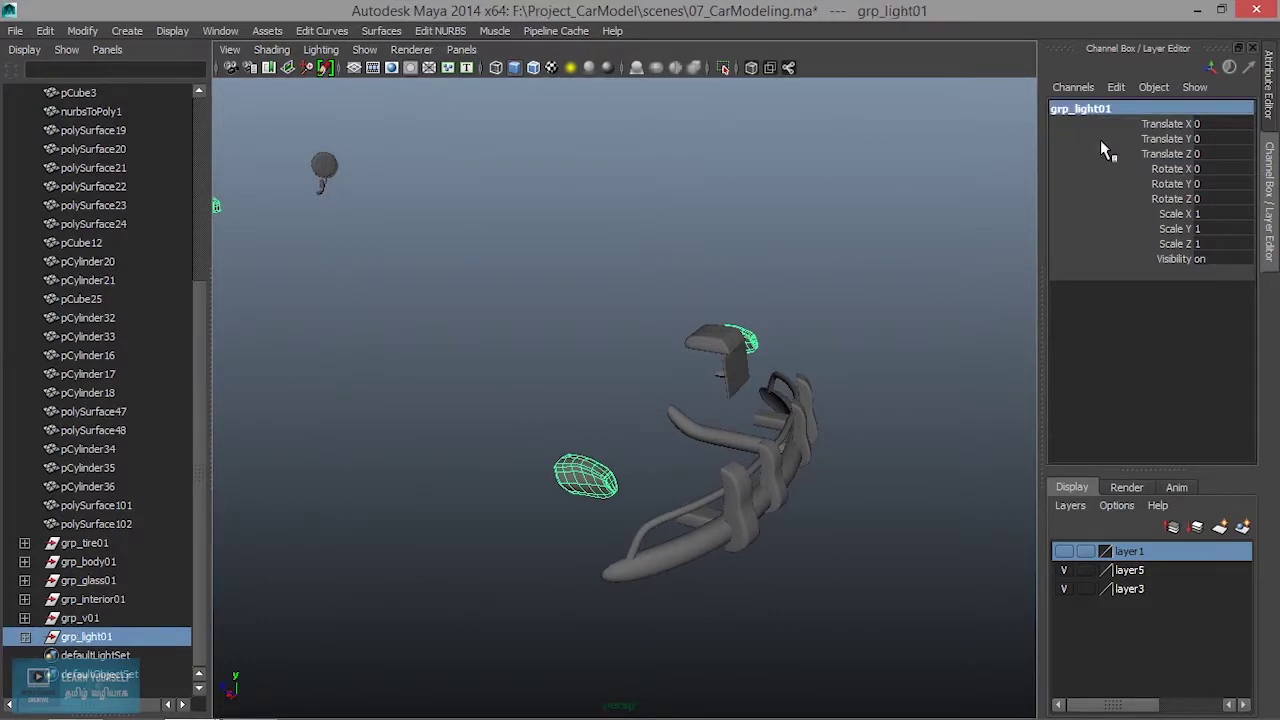
right_click(1126, 553)
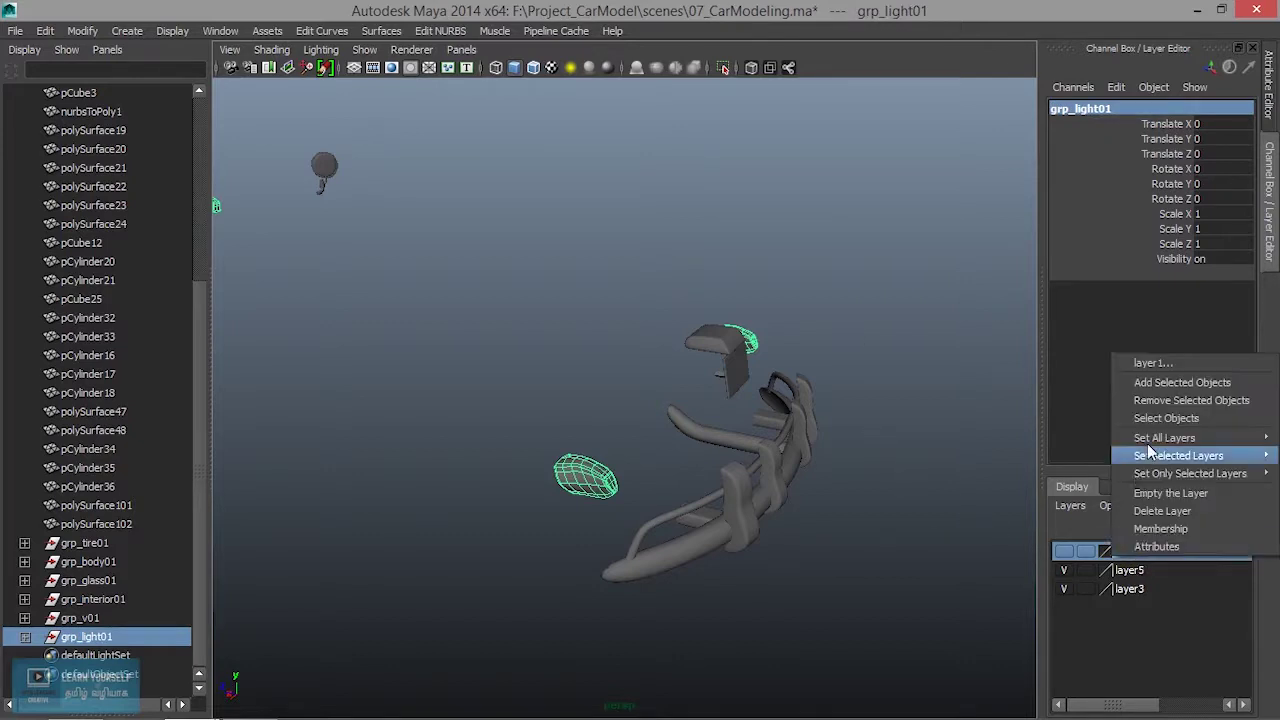
left_click(1160, 382)
Step: Select the mirror pieces and group them into a new group
mouse_move(847, 397)
left_mouse_down("alt")
mouse_move(523, 470)
mouse_move(519, 388)
mouse_move(488, 406)
left_mouse_up("alt")
left_click_drag(350, 292, 471, 358, "shift")
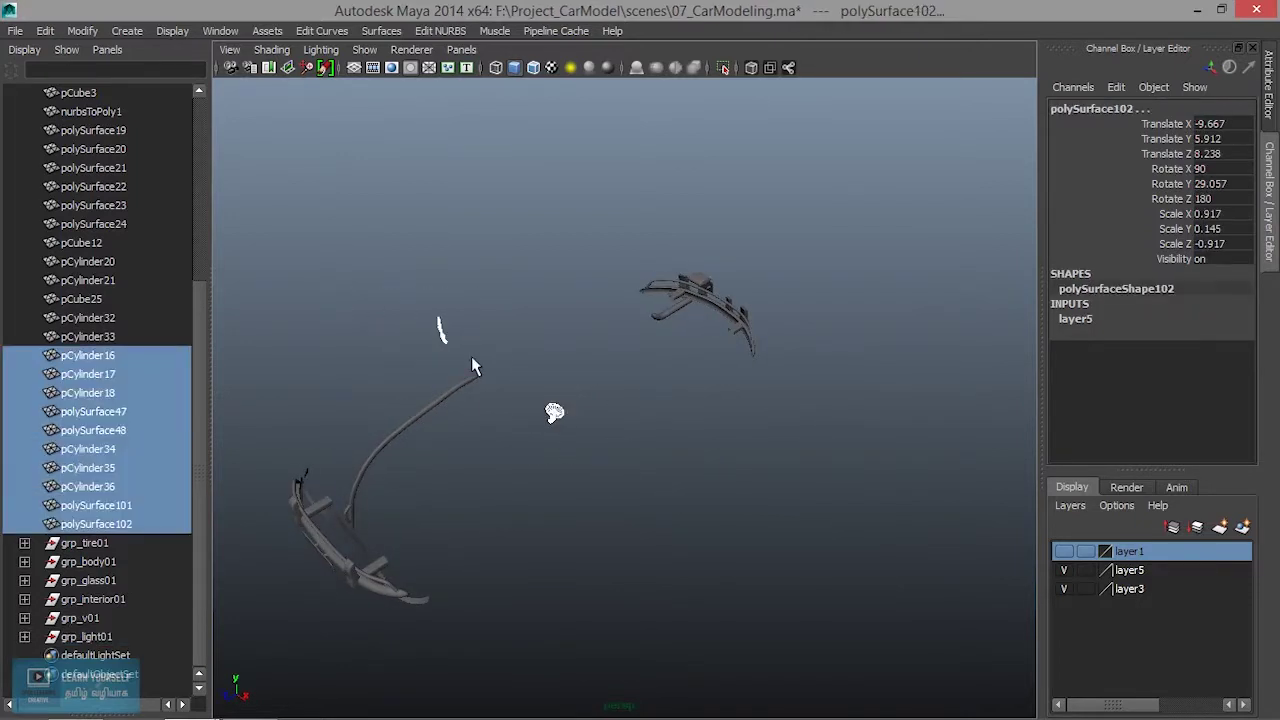
key("ctrl+g")
double_click(1086, 108)
type("grp")
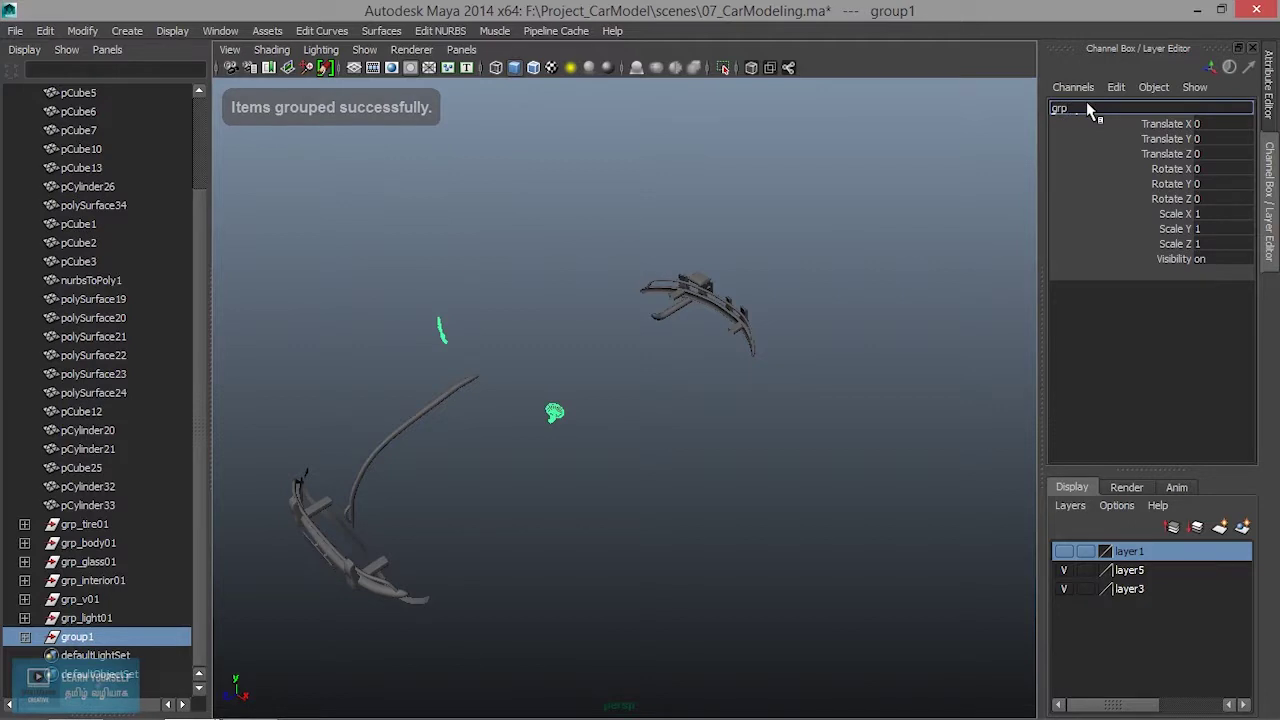
Step: Rename the mirror group to grp_mirror01 and add it to layer1
type("_mi")
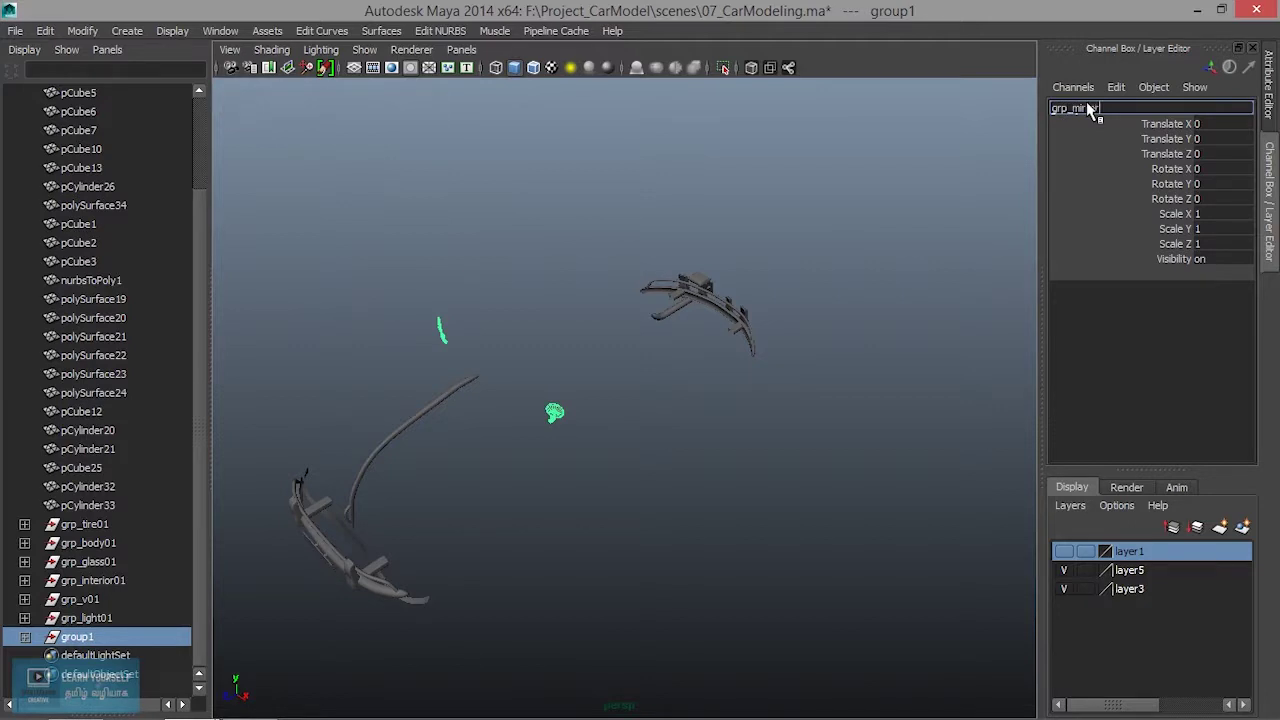
type("rror01")
key("Return")
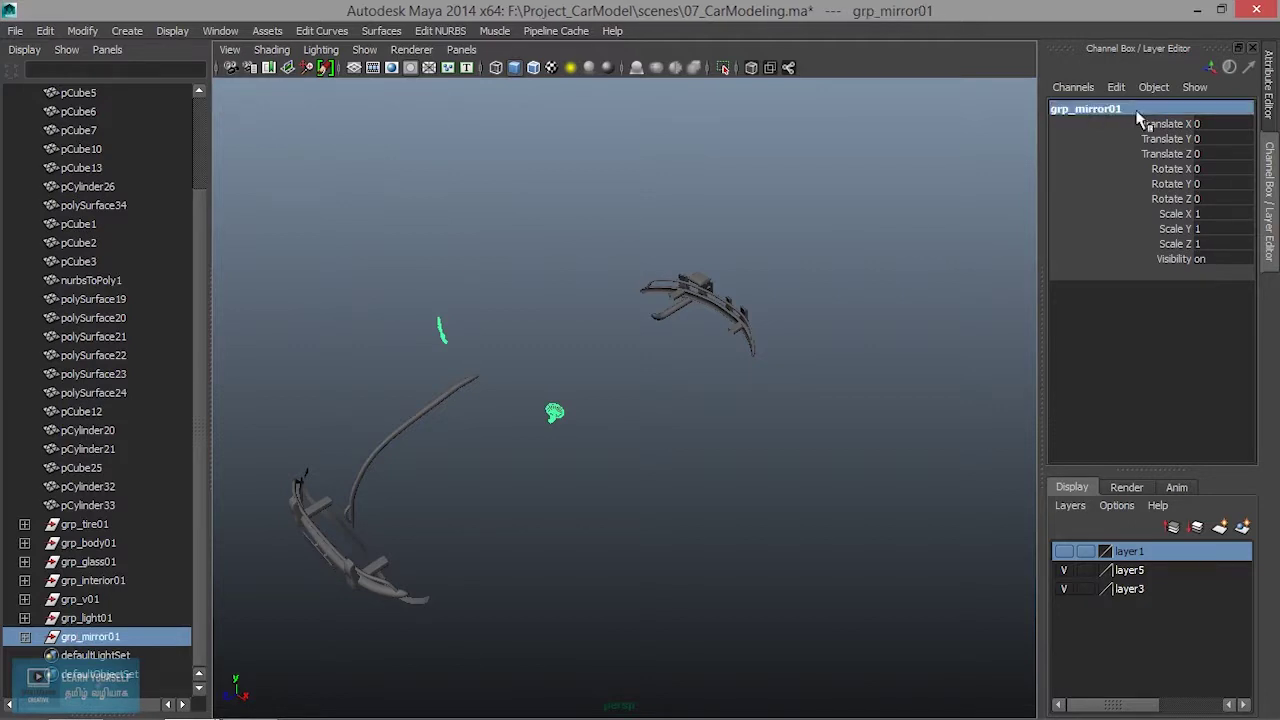
right_click(1135, 553)
left_click(1160, 374)
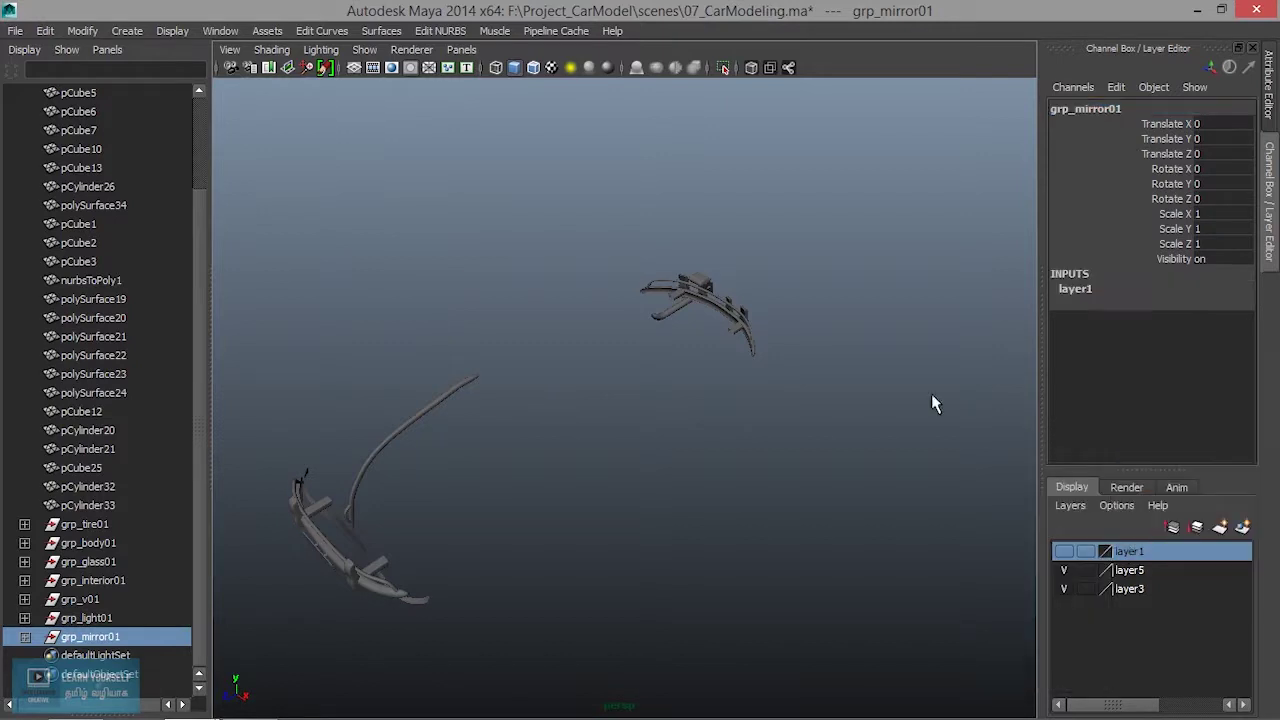
mouse_move(661, 457)
left_mouse_down("alt")
mouse_move(537, 471)
mouse_move(717, 549)
mouse_move(663, 466)
mouse_move(622, 450)
mouse_move(757, 557)
mouse_move(523, 449)
left_mouse_up("alt")
Step: Move polySurface34 and pCube10 into grp_body01
left_click(515, 495)
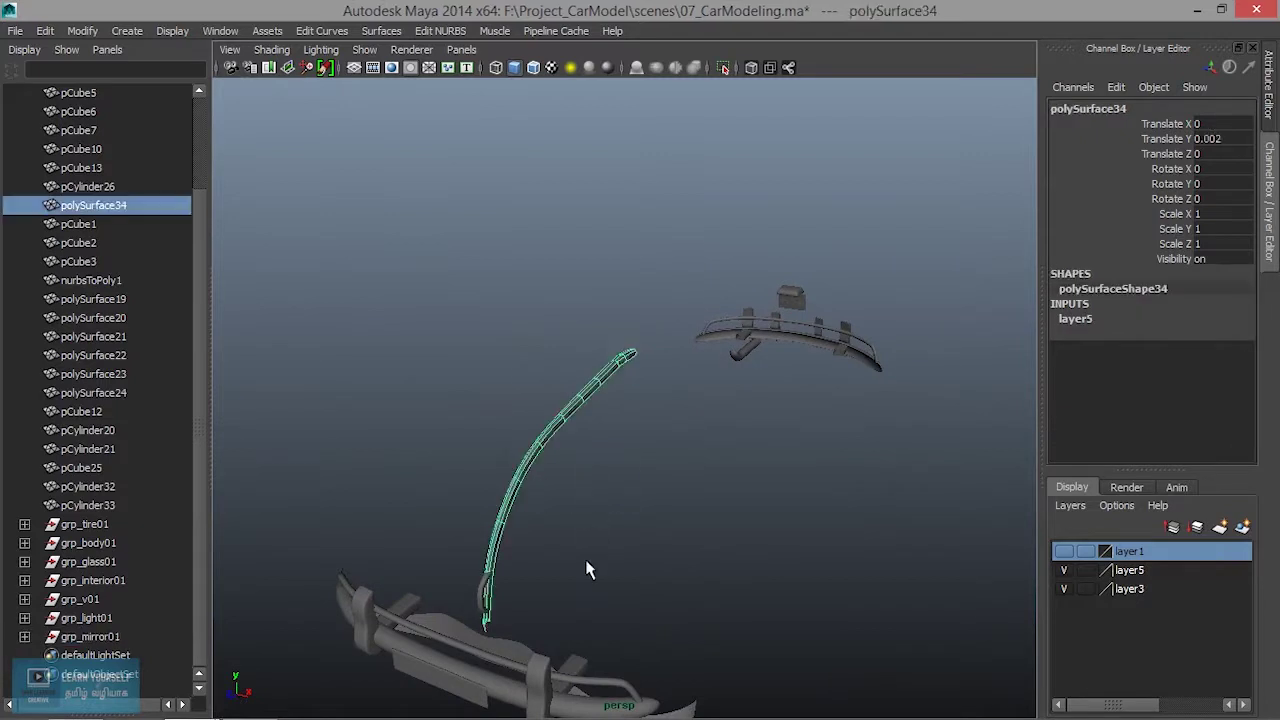
left_click(483, 590)
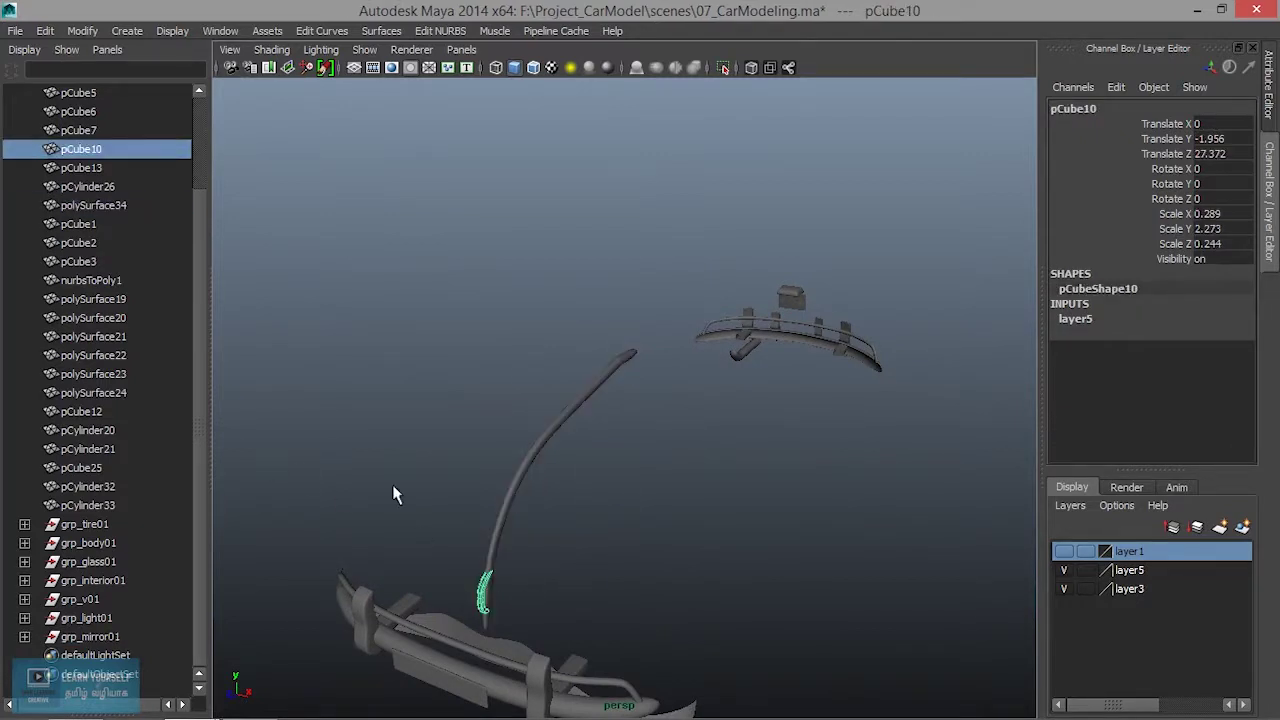
left_click(500, 531, "shift")
middle_click_drag(105, 220, 102, 545)
Step: Parent the bar pCylinder26 under grp_interior01
mouse_move(780, 553)
left_mouse_down("alt")
mouse_move(203, 463)
mouse_move(446, 514)
mouse_move(597, 574)
mouse_move(587, 450)
left_mouse_up("alt")
left_click_drag(580, 396, 630, 440)
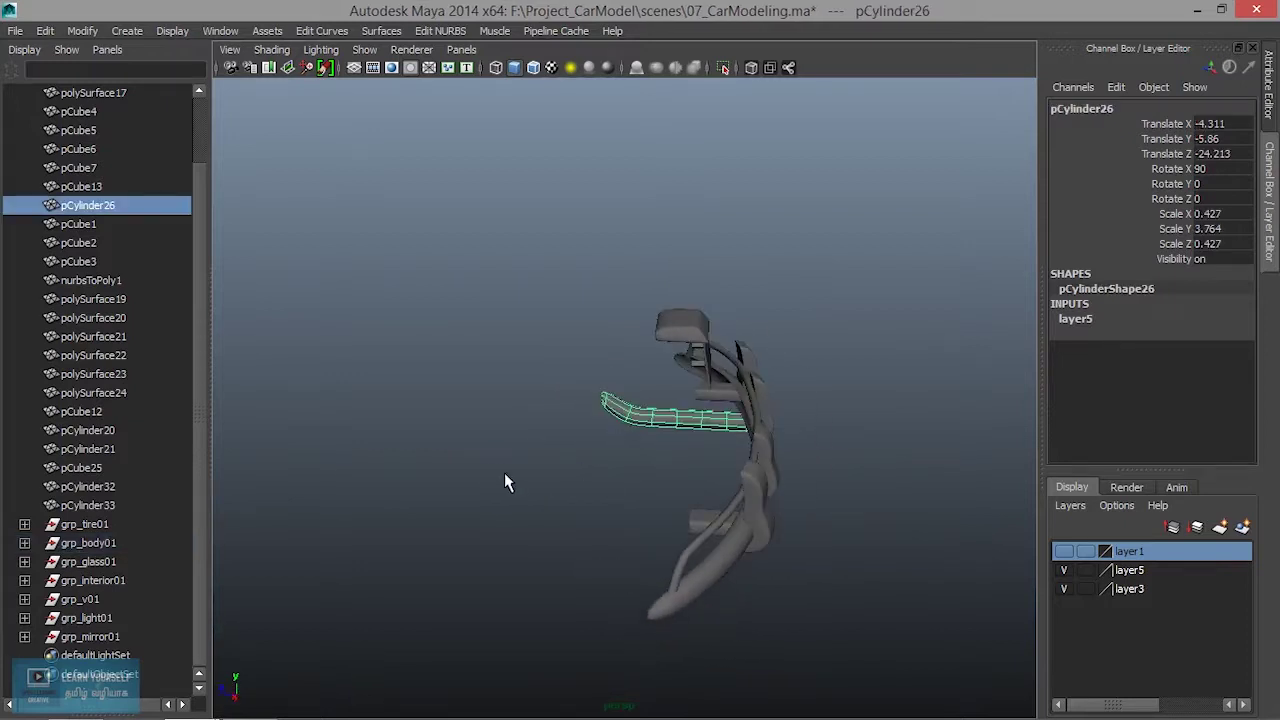
middle_click_drag(71, 205, 105, 572)
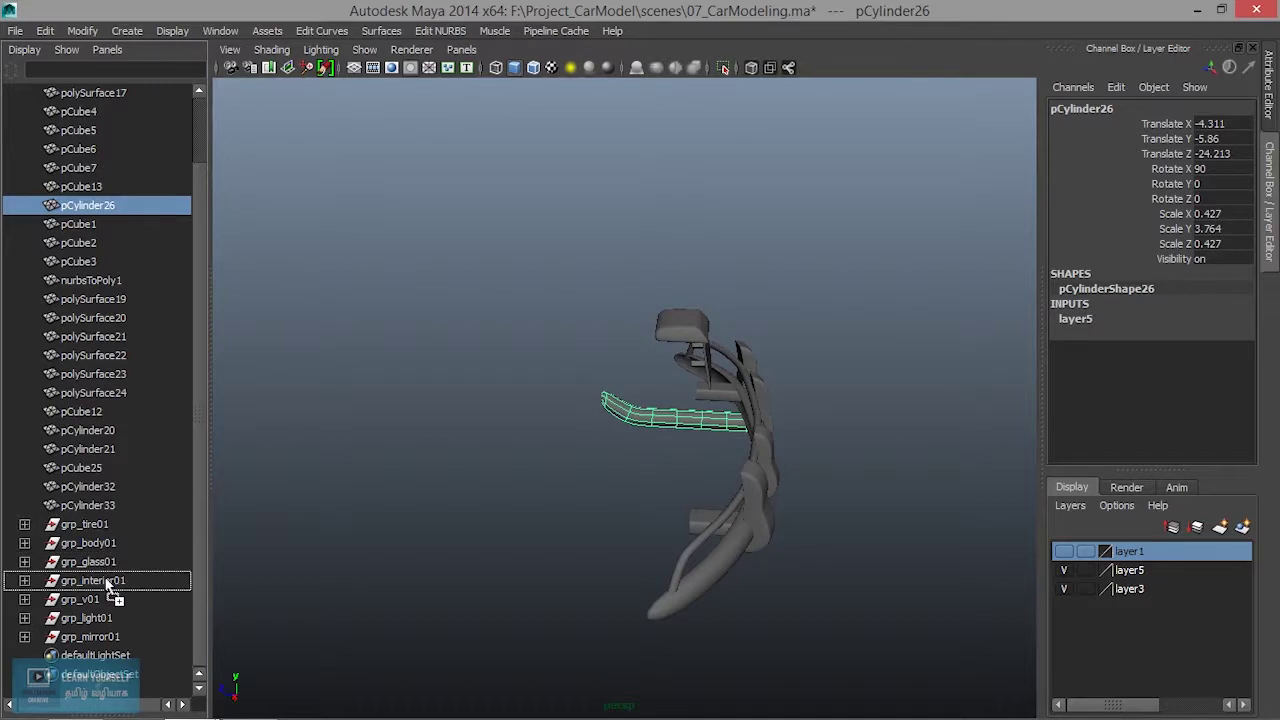
middle_click_drag(105, 572, 104, 580)
Step: Group pCube12, pCube13 and pCube25 as grp_board01 and open layer1's options
mouse_move(646, 494)
left_mouse_down("alt")
mouse_move(562, 479)
mouse_move(651, 417)
left_mouse_up("alt")
left_click_drag(521, 297, 621, 410)
mouse_move(422, 414)
left_mouse_down("alt")
mouse_move(300, 400)
mouse_move(524, 421)
mouse_move(880, 240)
mouse_move(700, 420)
left_mouse_up("alt")
scroll(354, 417, "down", 3)
left_click(643, 510, "shift")
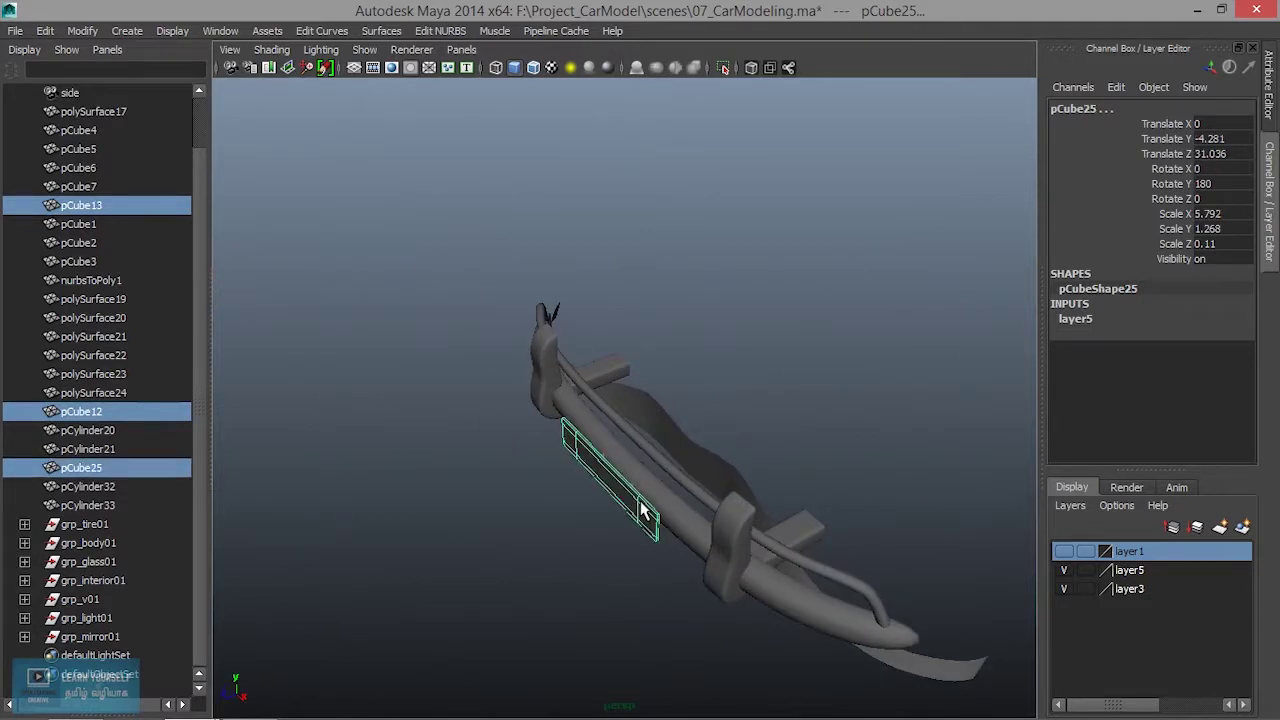
key("ctrl+g")
double_click(1092, 110)
type("grp_board0")
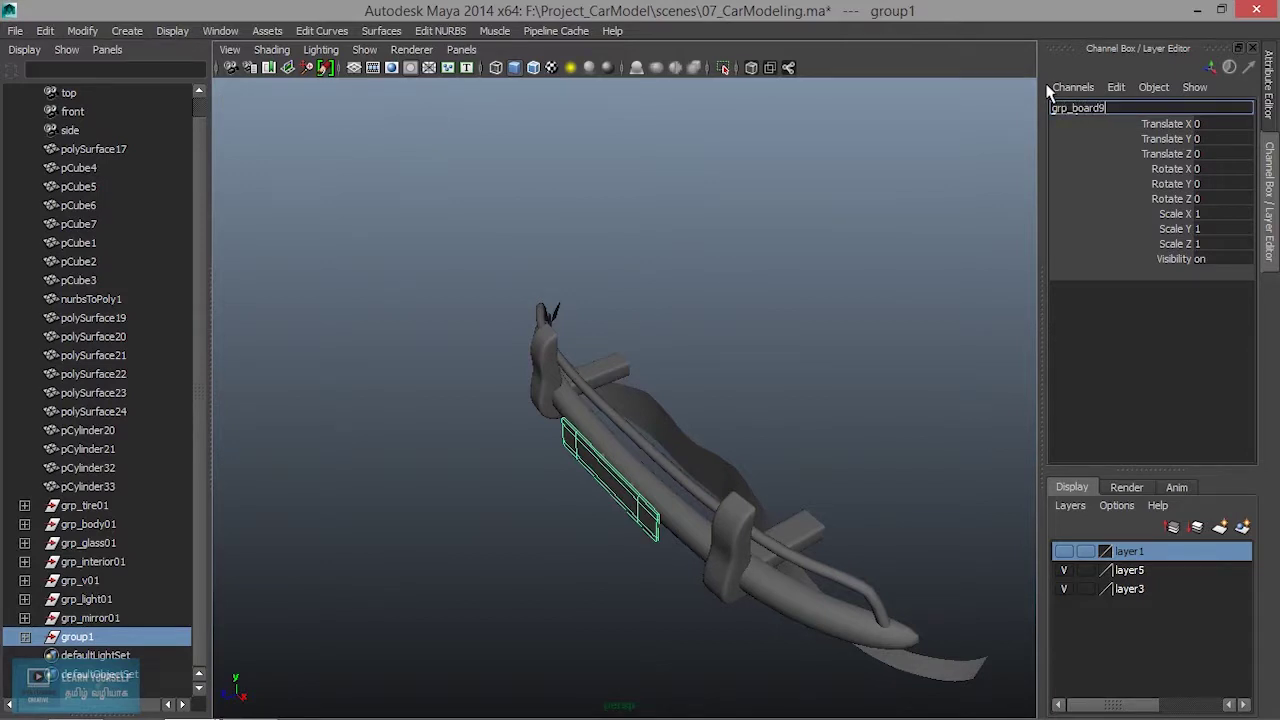
type("1")
key("Return")
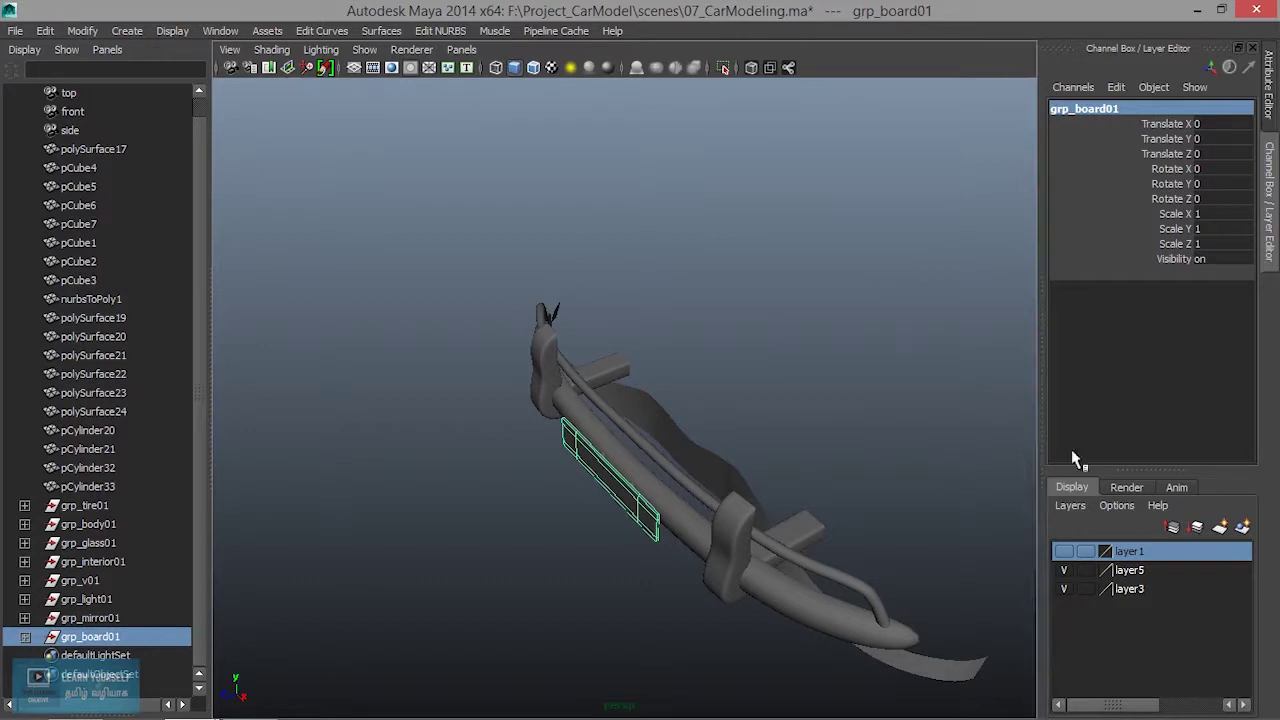
right_click(1130, 551)
Step: Add grp_board01 to layer1 and box-select all the bumper parts
left_click(1162, 379)
mouse_move(849, 380)
left_mouse_down("alt")
mouse_move(686, 494)
mouse_move(646, 494)
left_mouse_up("alt")
mouse_move(476, 301)
left_mouse_down()
mouse_move(764, 581)
mouse_move(237, 551)
mouse_move(797, 480)
mouse_move(946, 429)
mouse_move(780, 460)
mouse_move(686, 460)
mouse_move(734, 463)
mouse_move(621, 437)
mouse_move(694, 434)
mouse_move(712, 455)
mouse_move(630, 396)
left_mouse_up()
left_click_drag(251, 314, 857, 537, "shift")
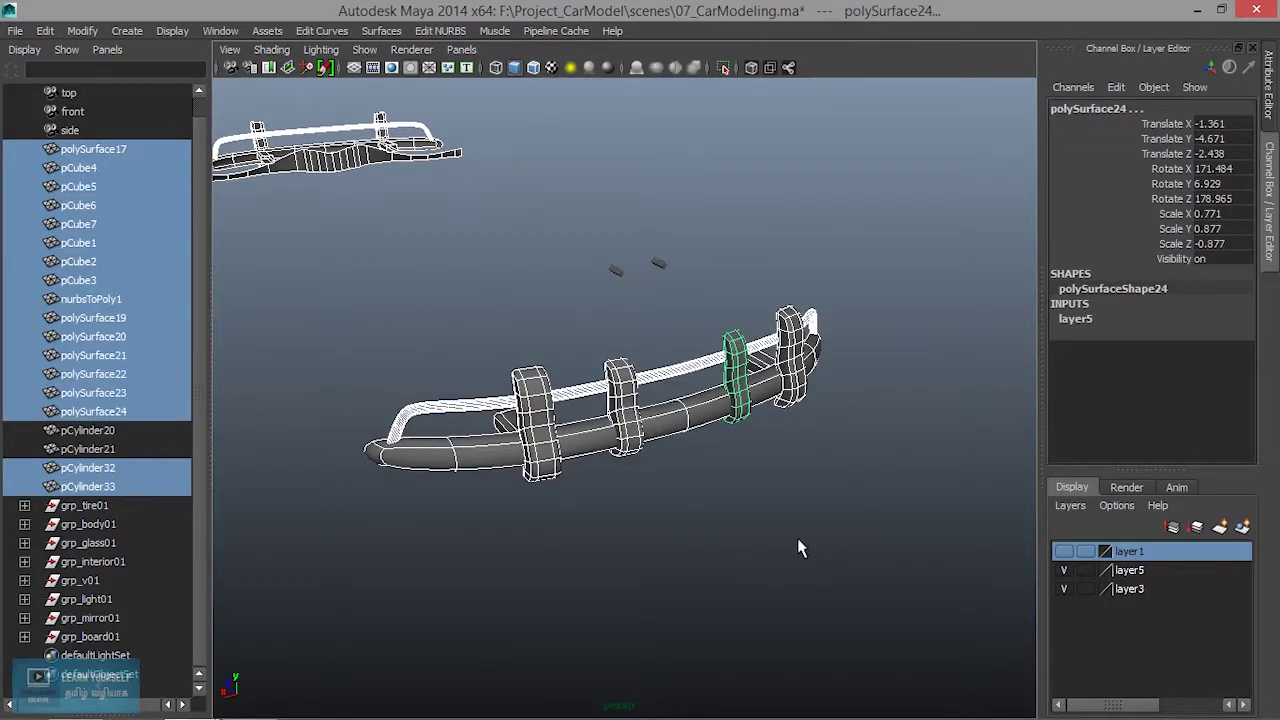
mouse_move(797, 546)
left_mouse_down("alt")
mouse_move(634, 506)
mouse_move(691, 504)
left_mouse_up("alt")
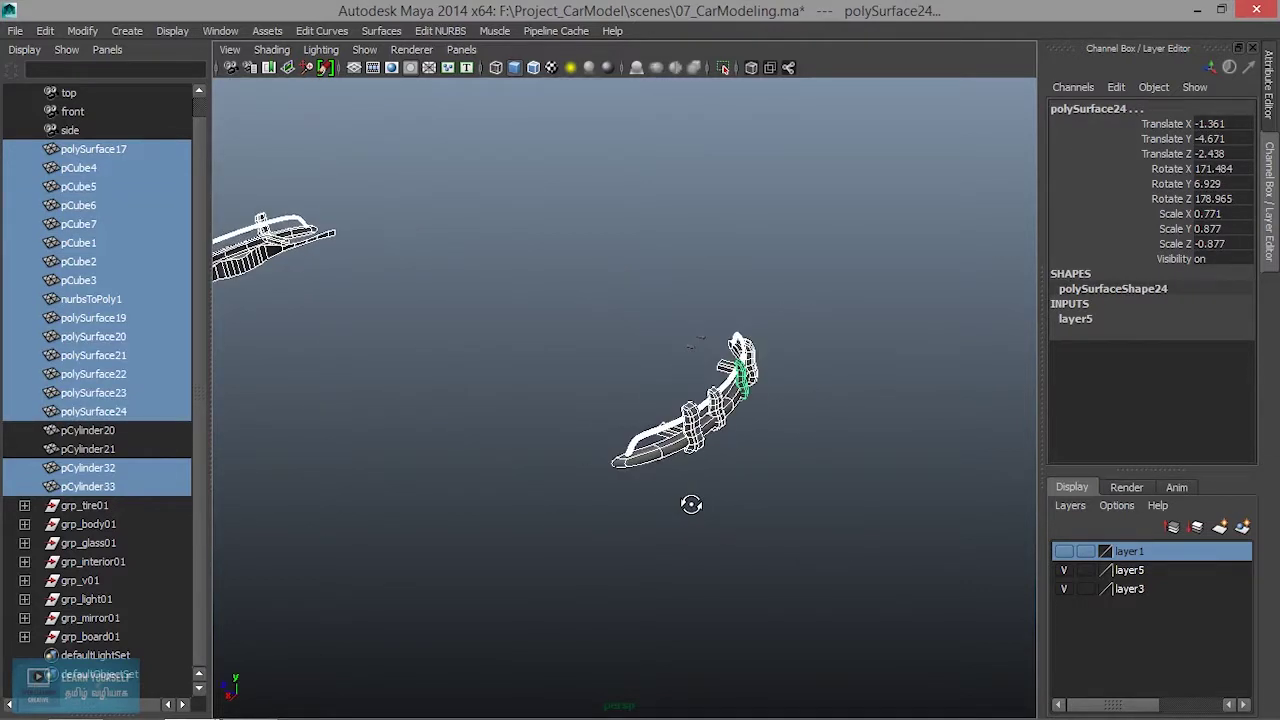
Step: Group the bumper parts as grp_bomper01 and add it to layer1
key("ctrl+g")
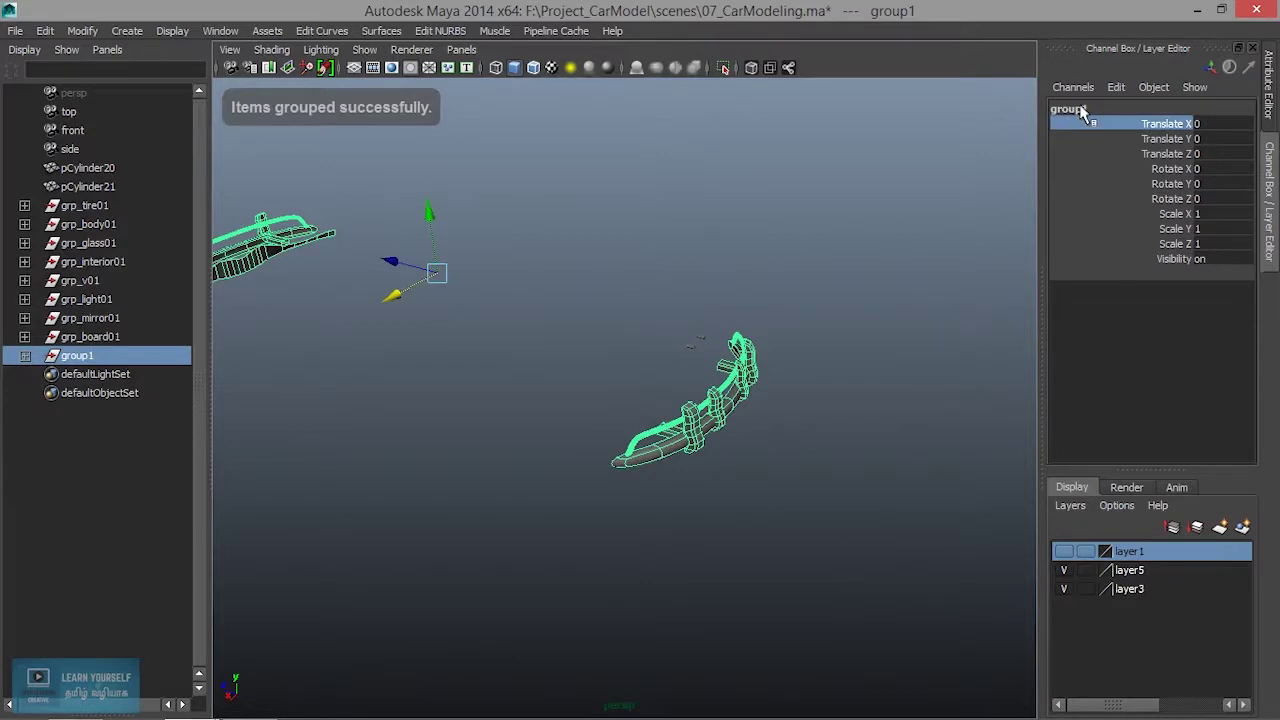
double_click(1082, 109)
type("grp_bum")
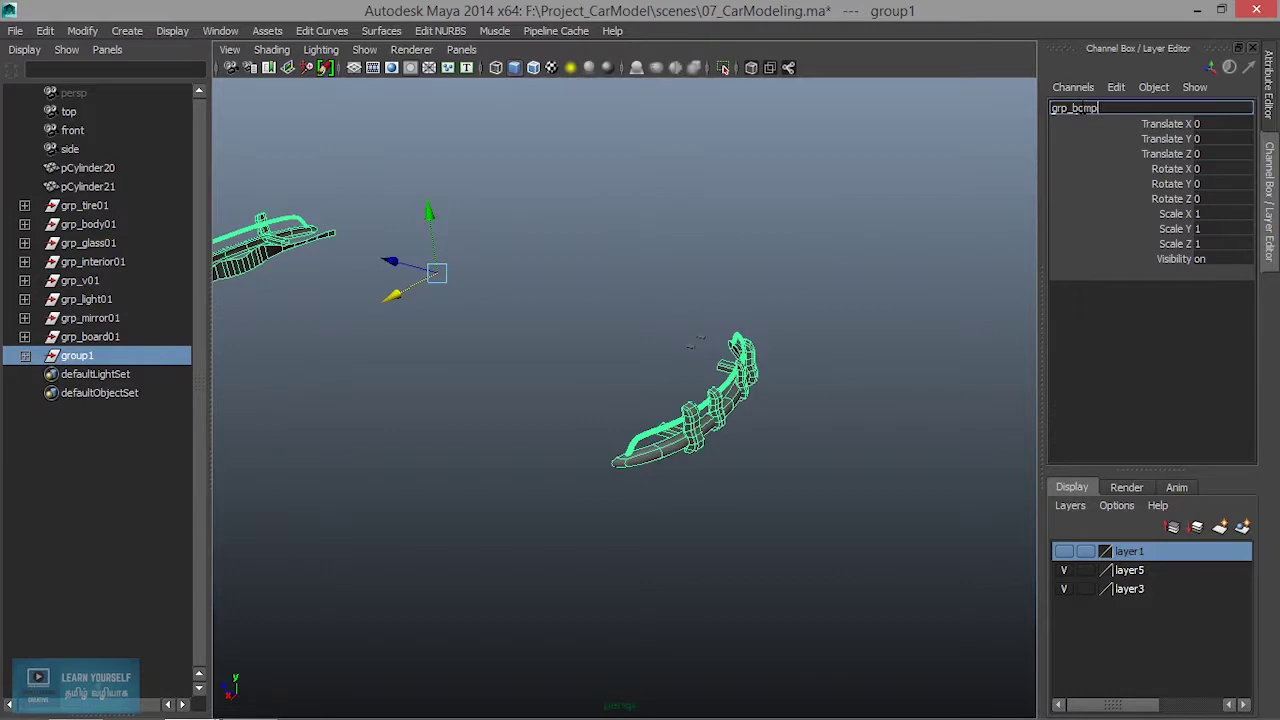
type("1")
key("Return")
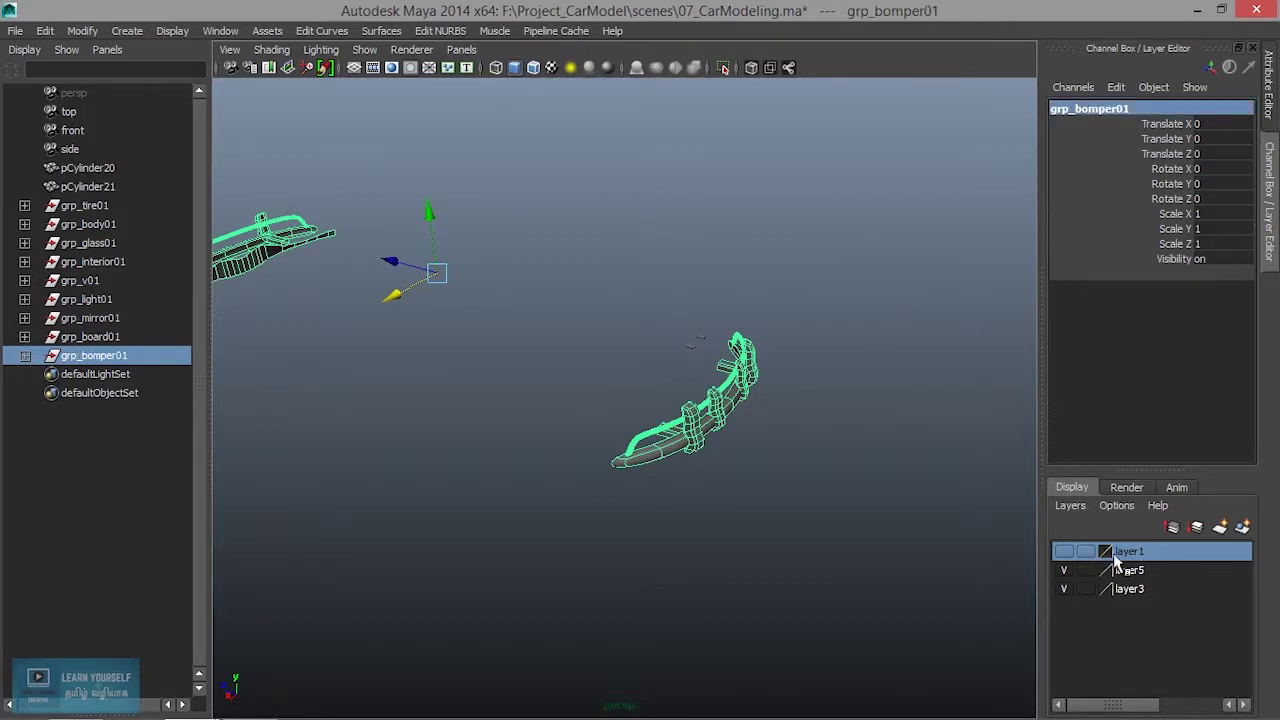
right_click(1118, 552)
left_click(1166, 381)
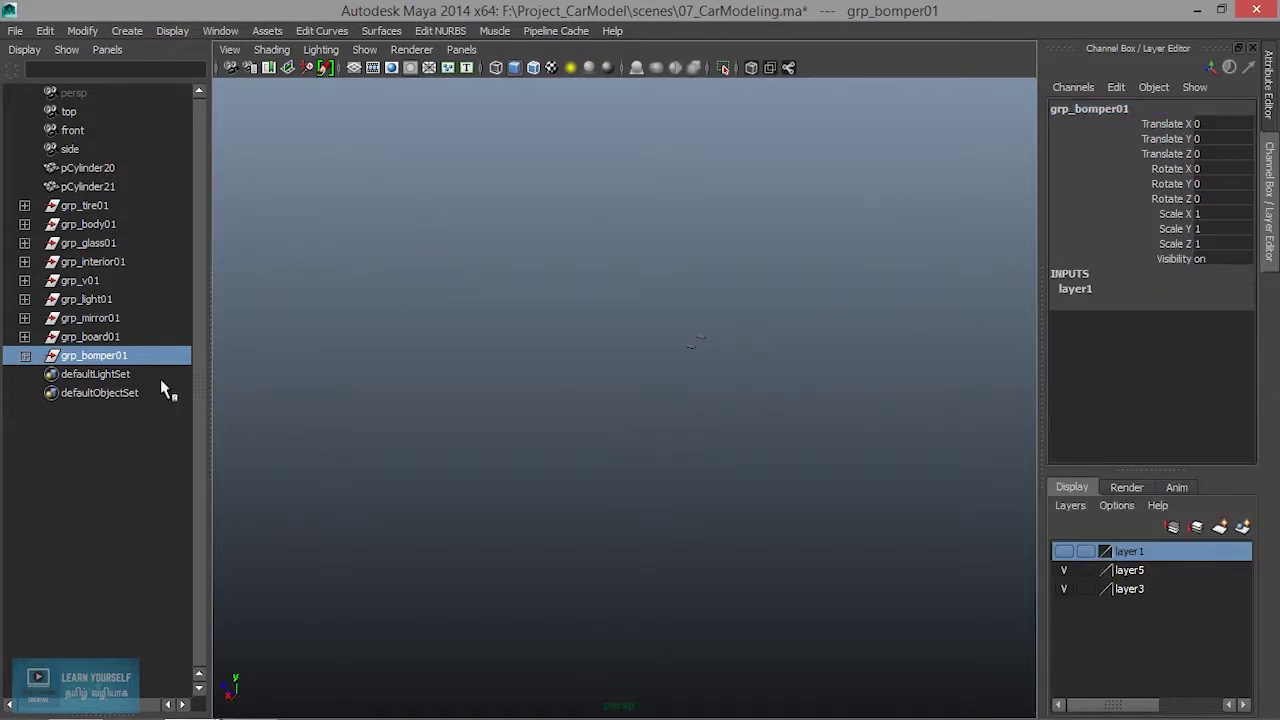
Step: Move pCylinder20 and pCylinder21 into grp_board01, then select grp_tire01 through grp_bomper01
left_click_drag(645, 339, 794, 416)
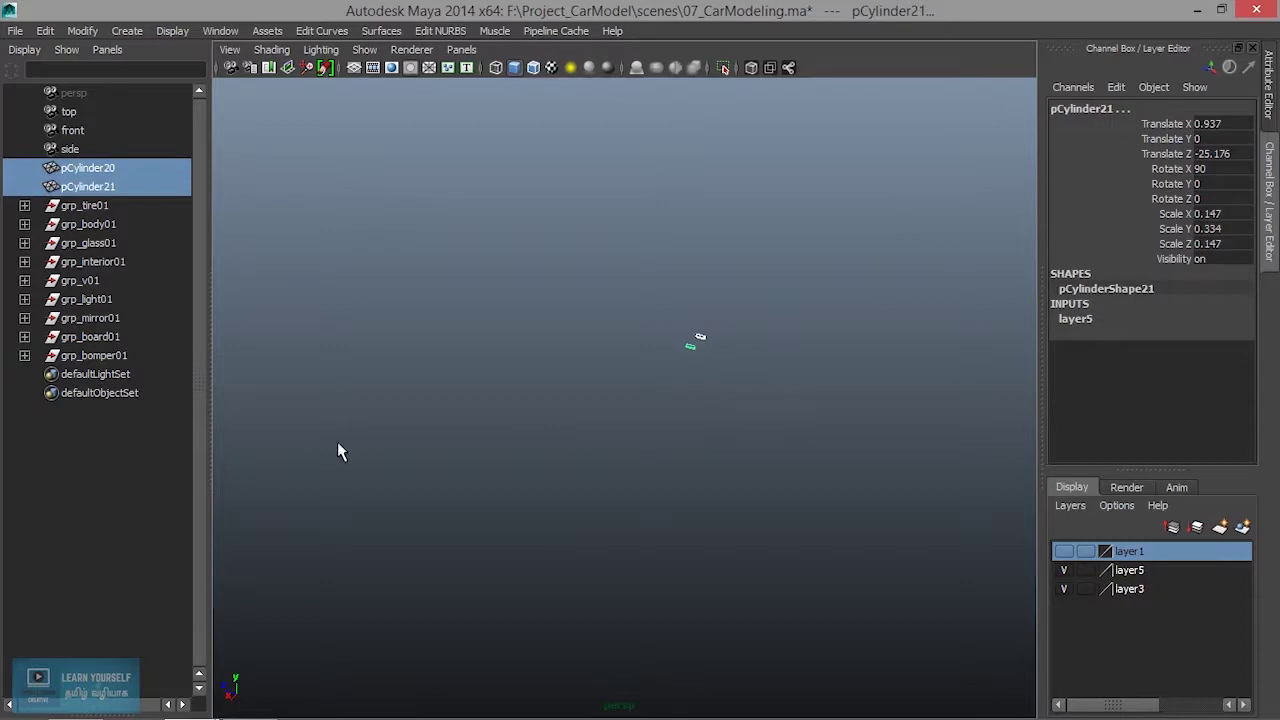
middle_click_drag(110, 186, 108, 338)
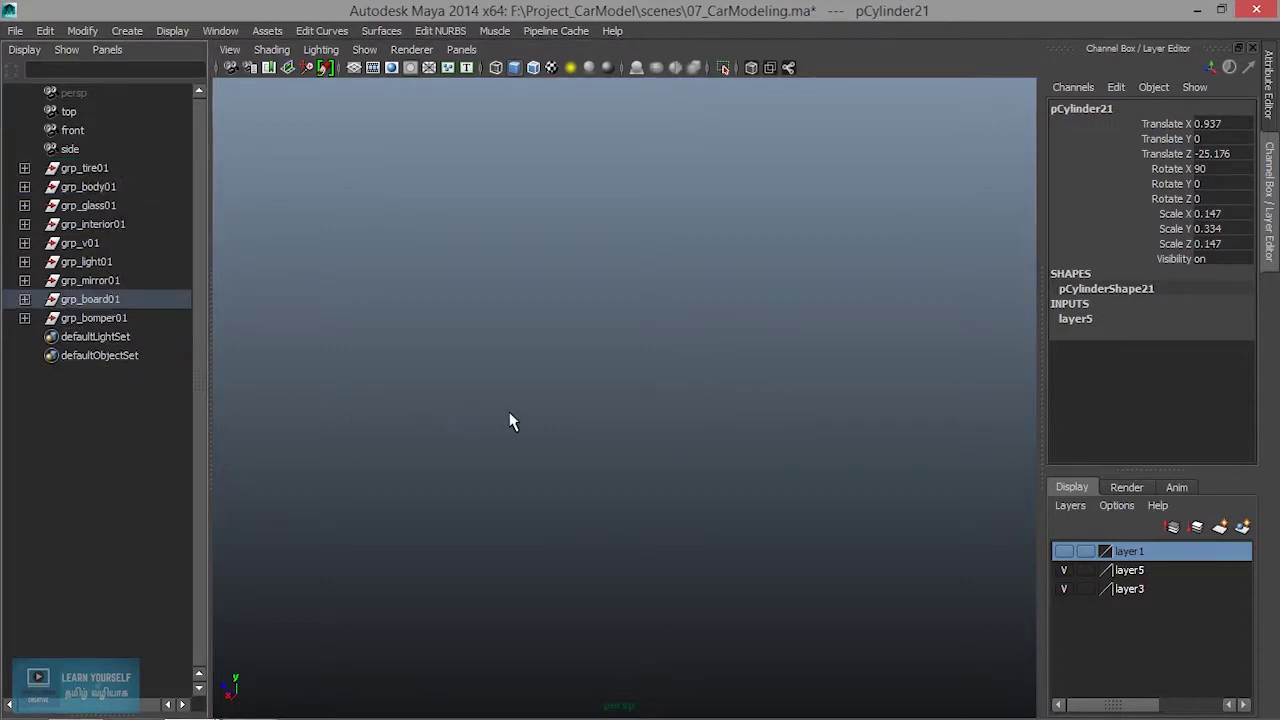
left_click(86, 169)
left_click(100, 318, "shift")
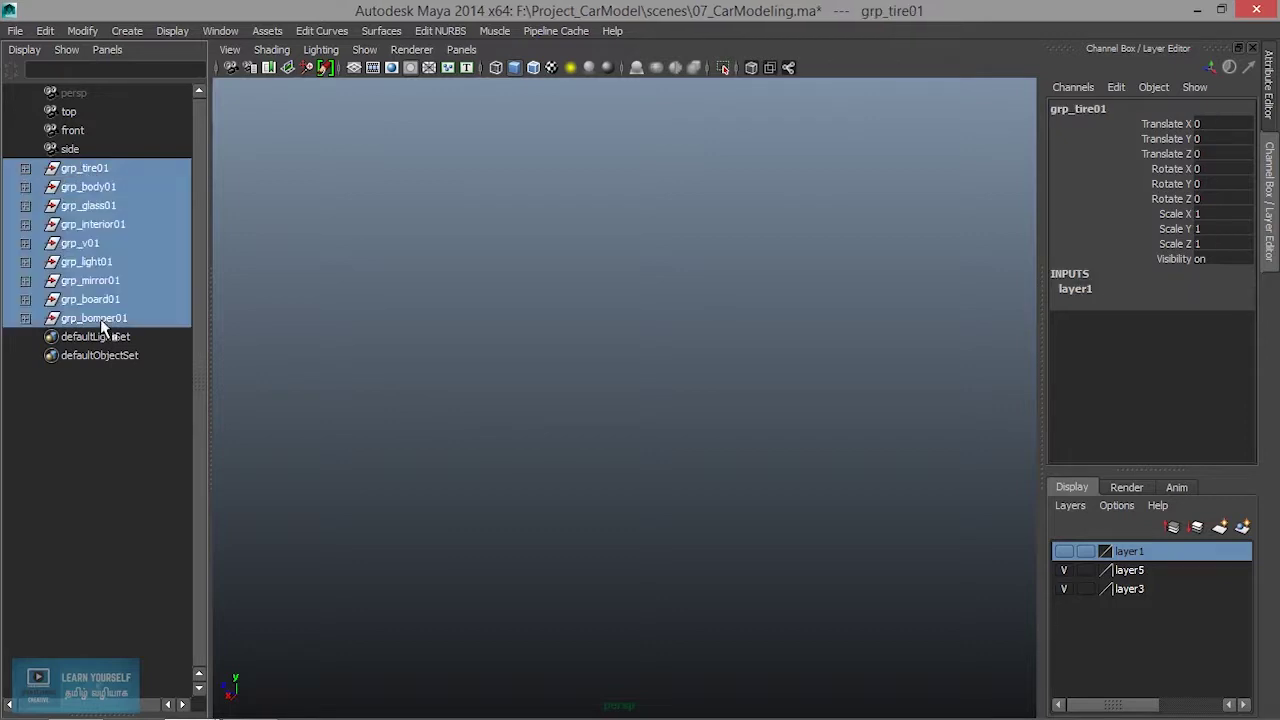
Step: Make layer1 visible again and view the whole car from the front
left_click(1065, 551)
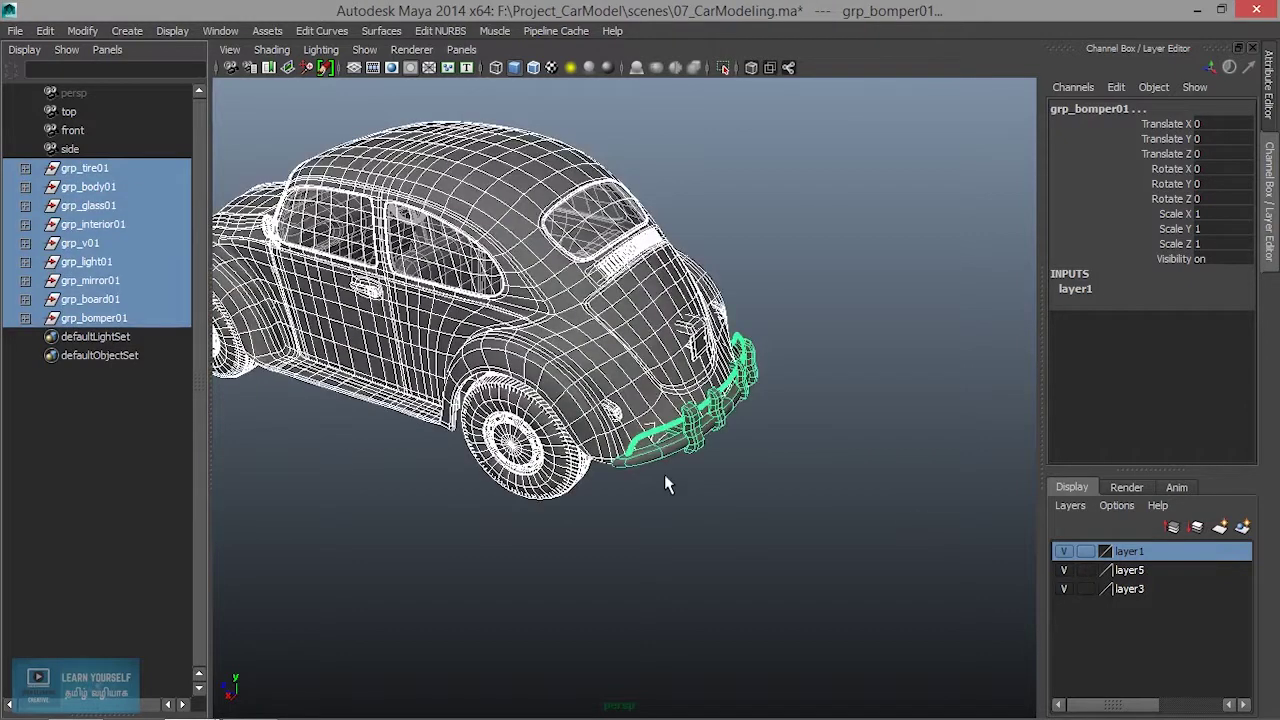
scroll(664, 484, "down", 5)
left_click_drag(664, 478, 820, 462, "alt")
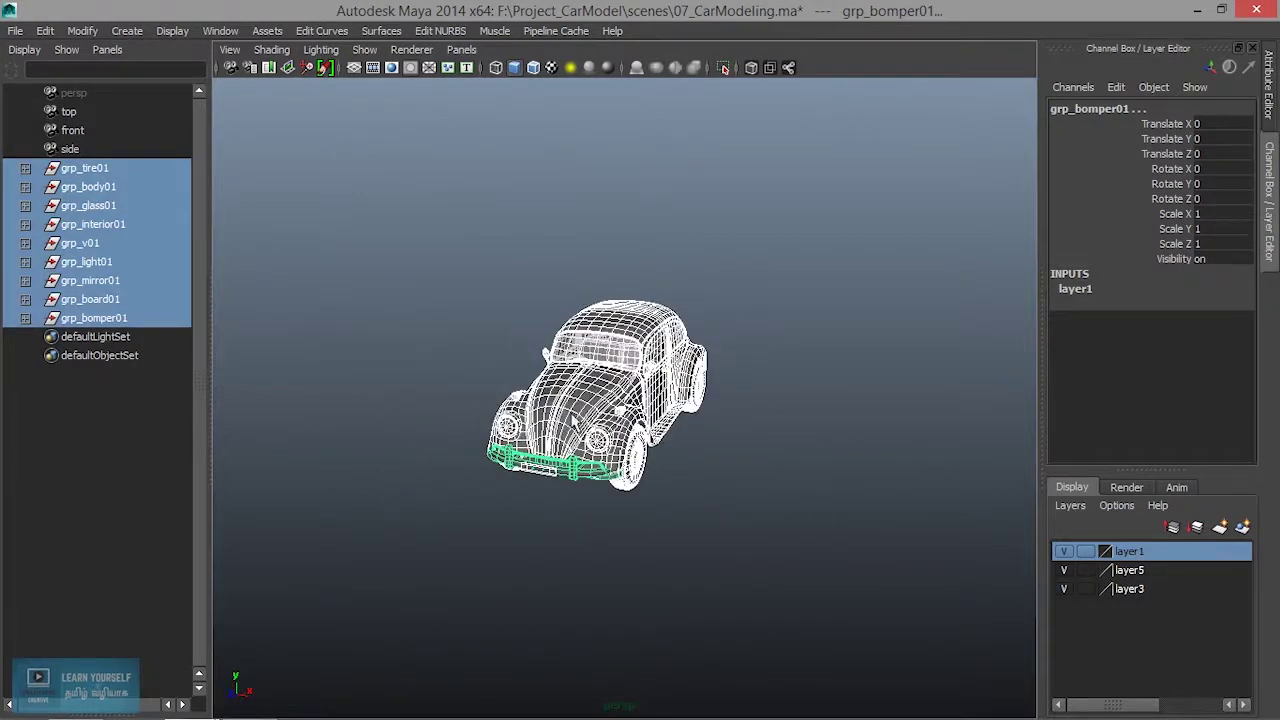
Step: Group the selected part groups and name the new group grp_carModel01
key("ctrl+g")
double_click(84, 169)
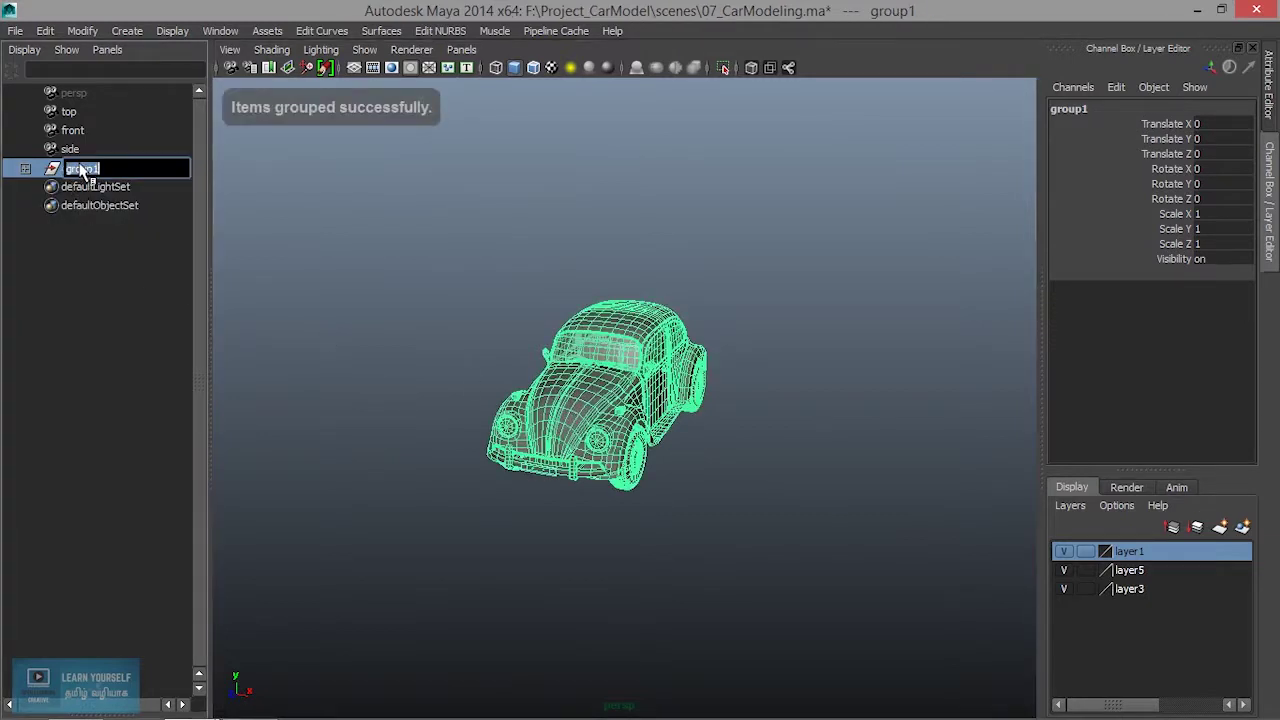
type("grp")
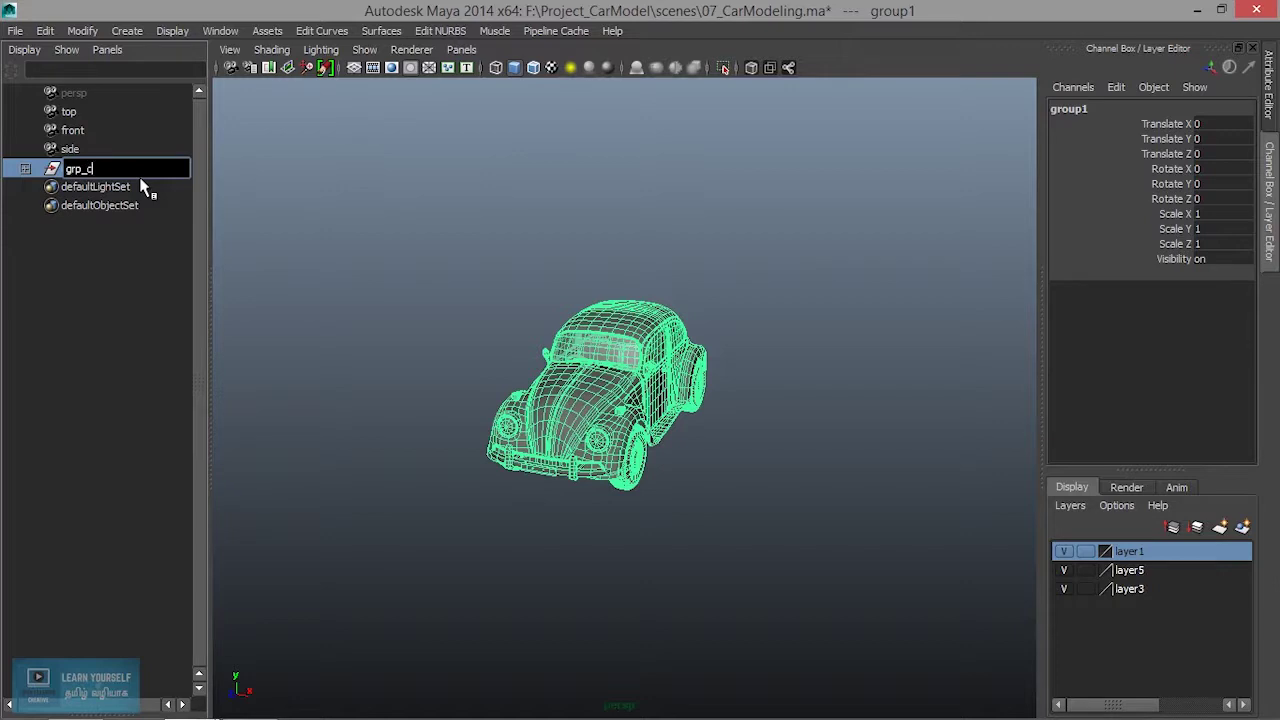
key("Return")
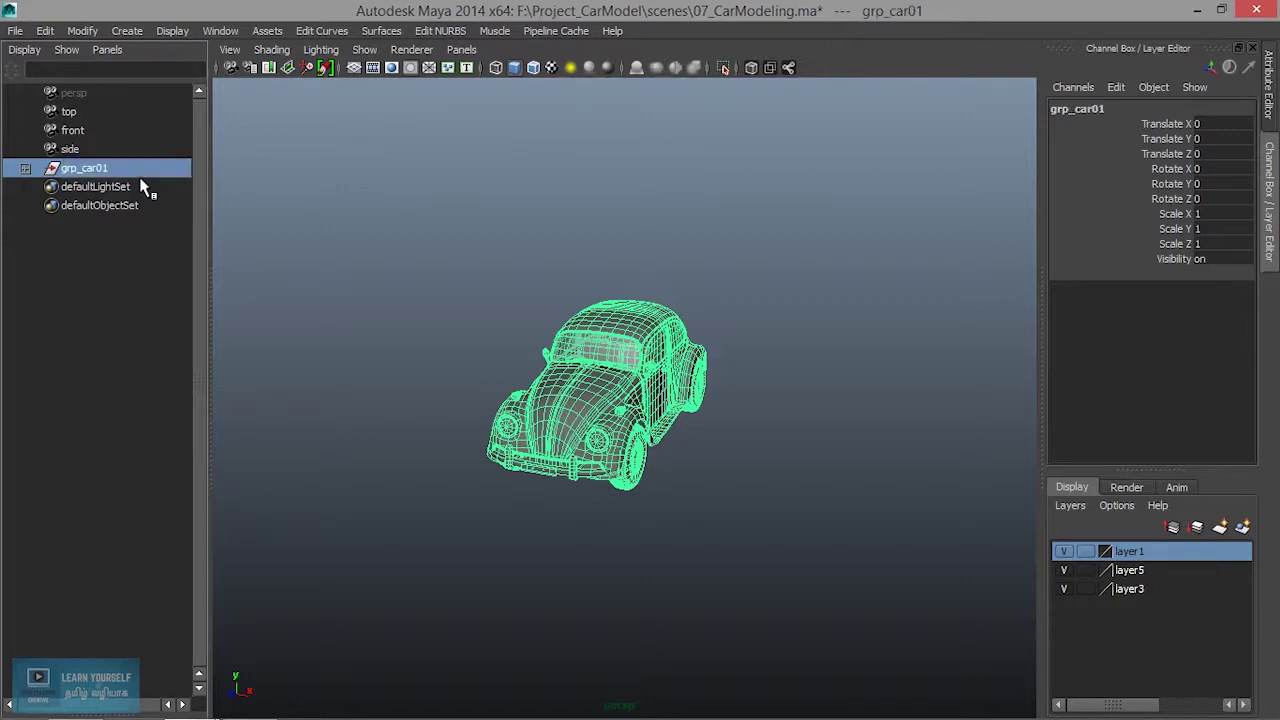
double_click(98, 170)
type("Model")
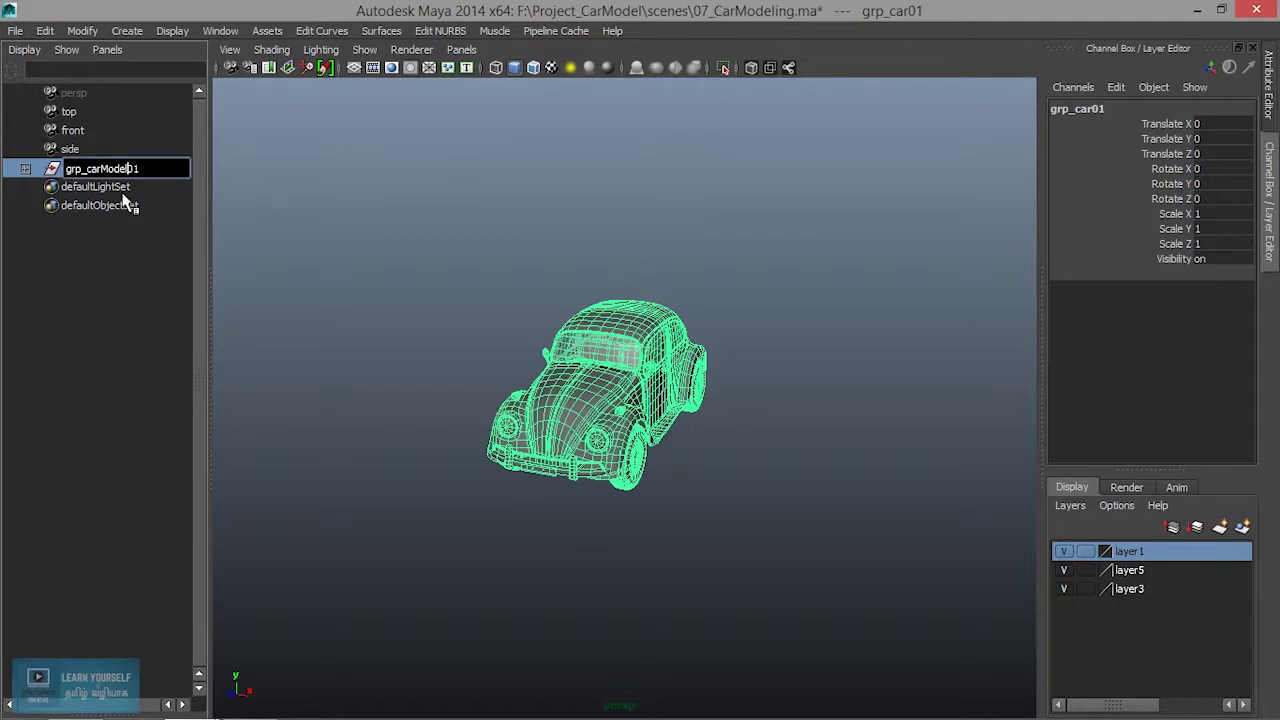
key("Return")
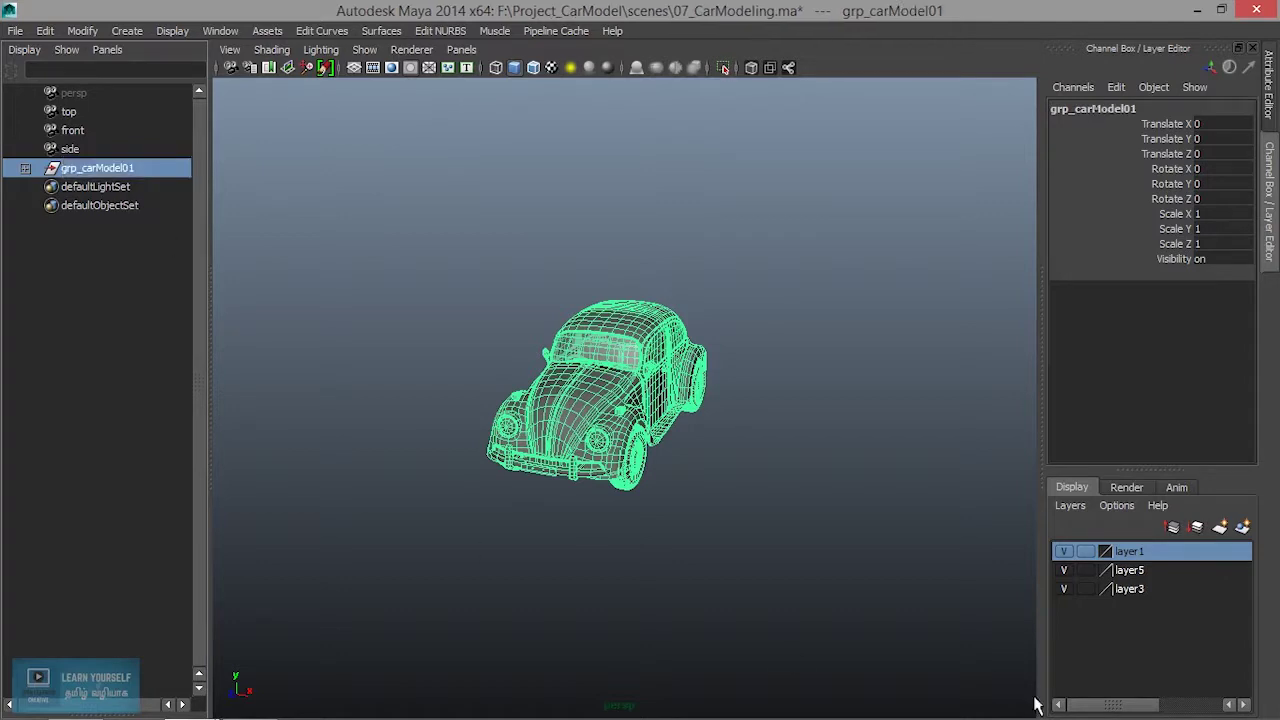
mouse_move(1099, 561)
middle_mouse_down()
mouse_move(1098, 582)
mouse_move(1125, 590)
middle_mouse_up()
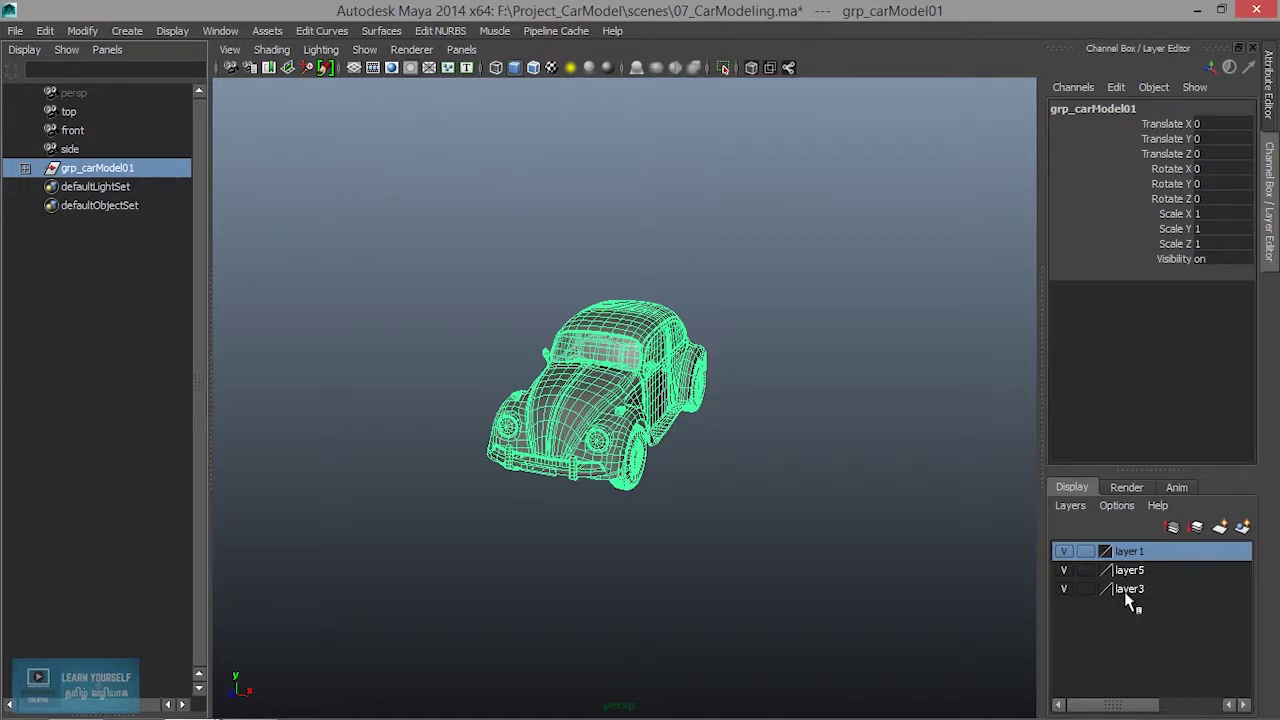
Step: Delete display layers layer1, layer5 and layer3, then select grp_carModel01
left_click(1083, 517)
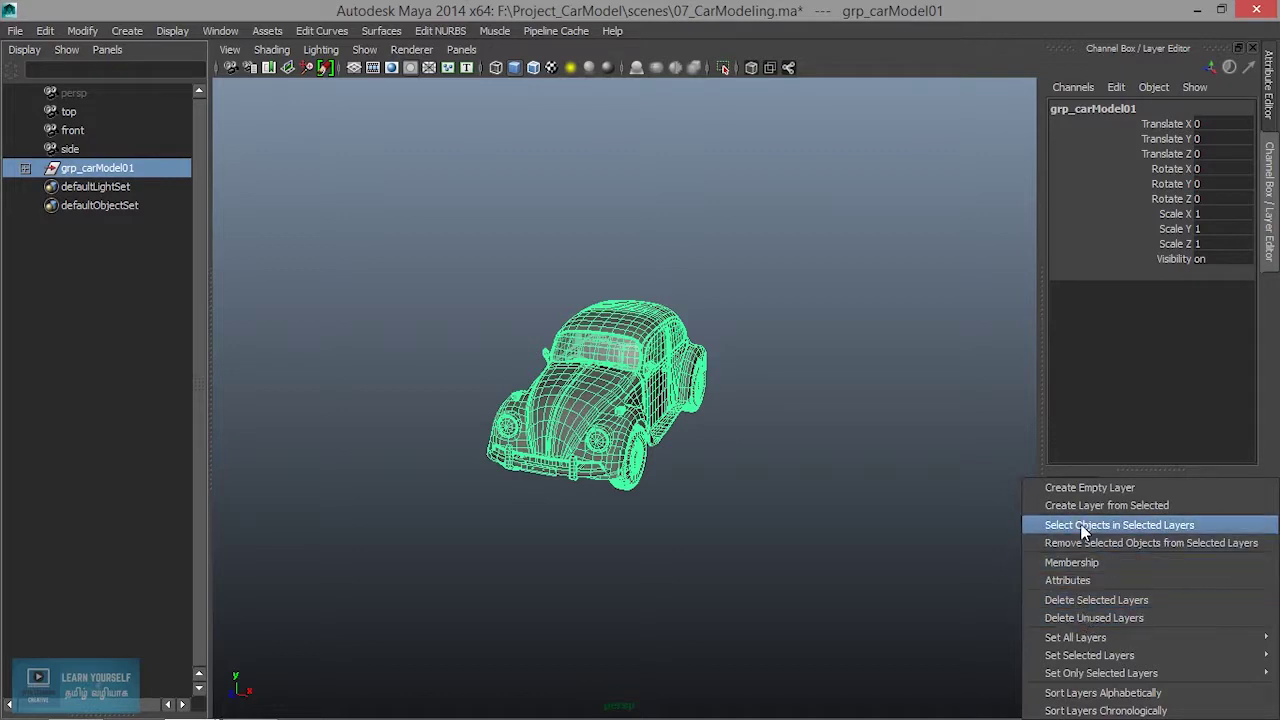
left_click(947, 513)
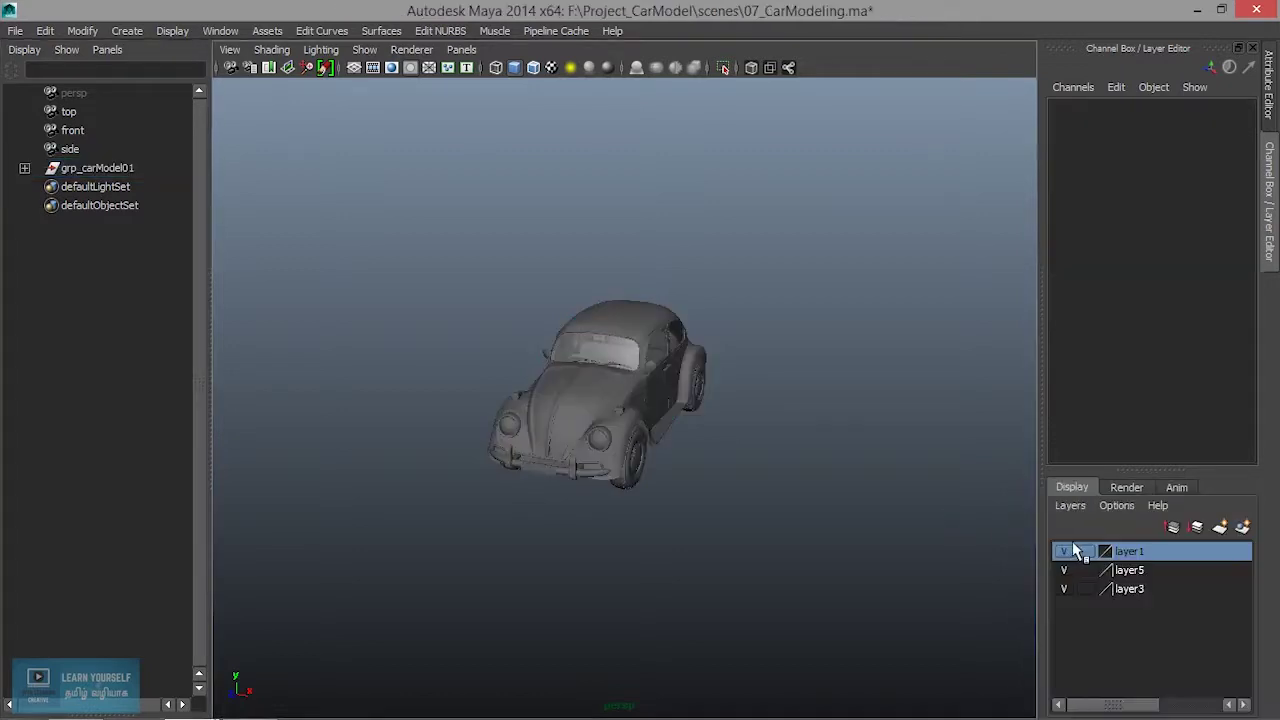
right_click(1133, 558)
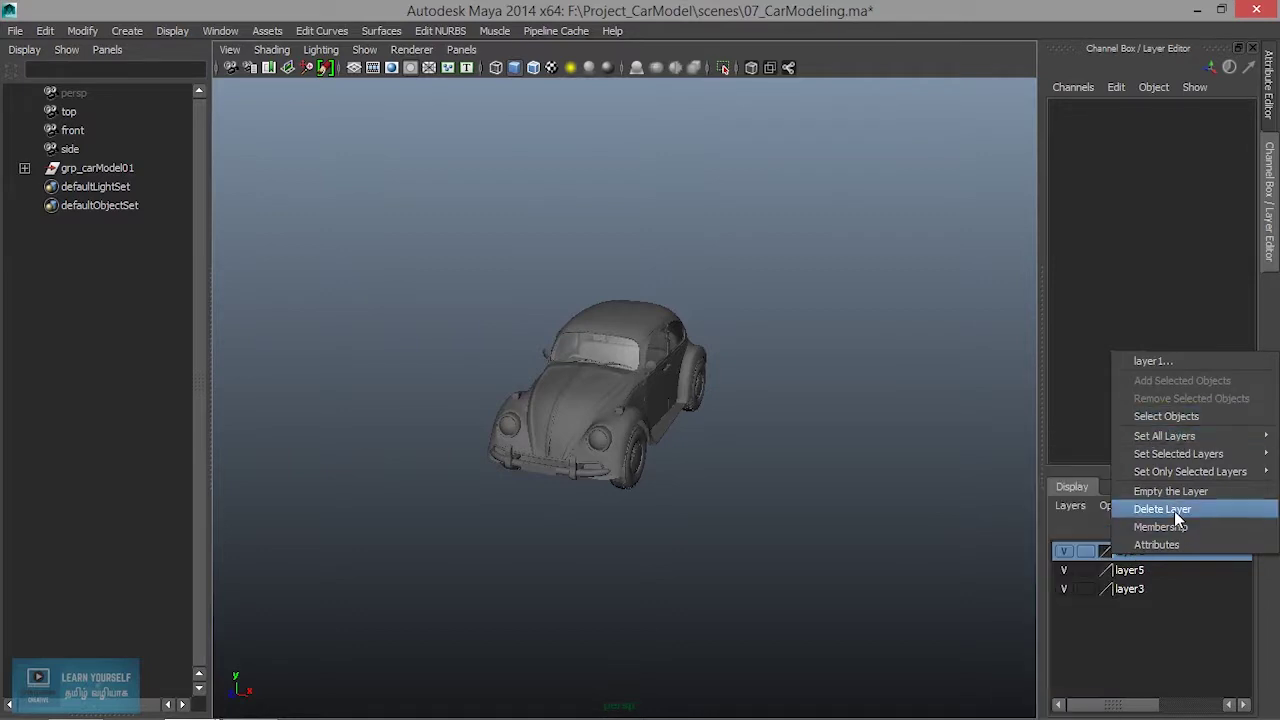
left_click(1174, 511)
right_click(1132, 559)
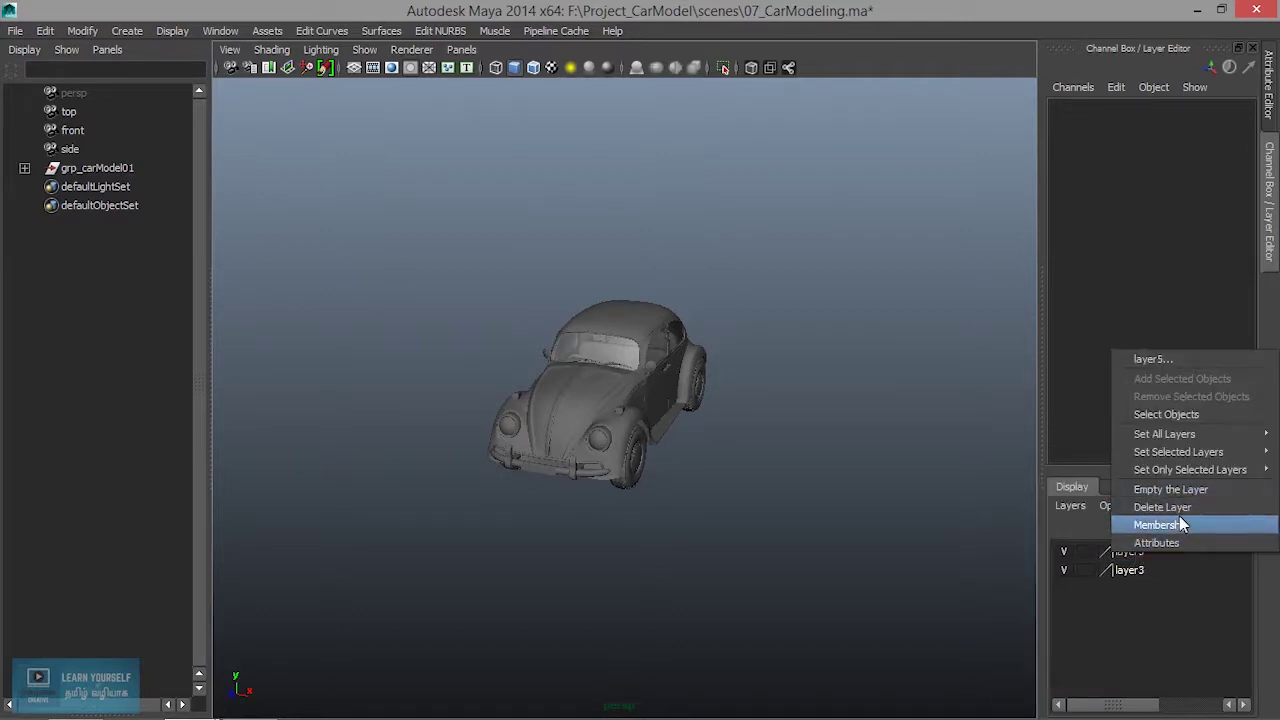
left_click(1181, 511)
right_click(1140, 552)
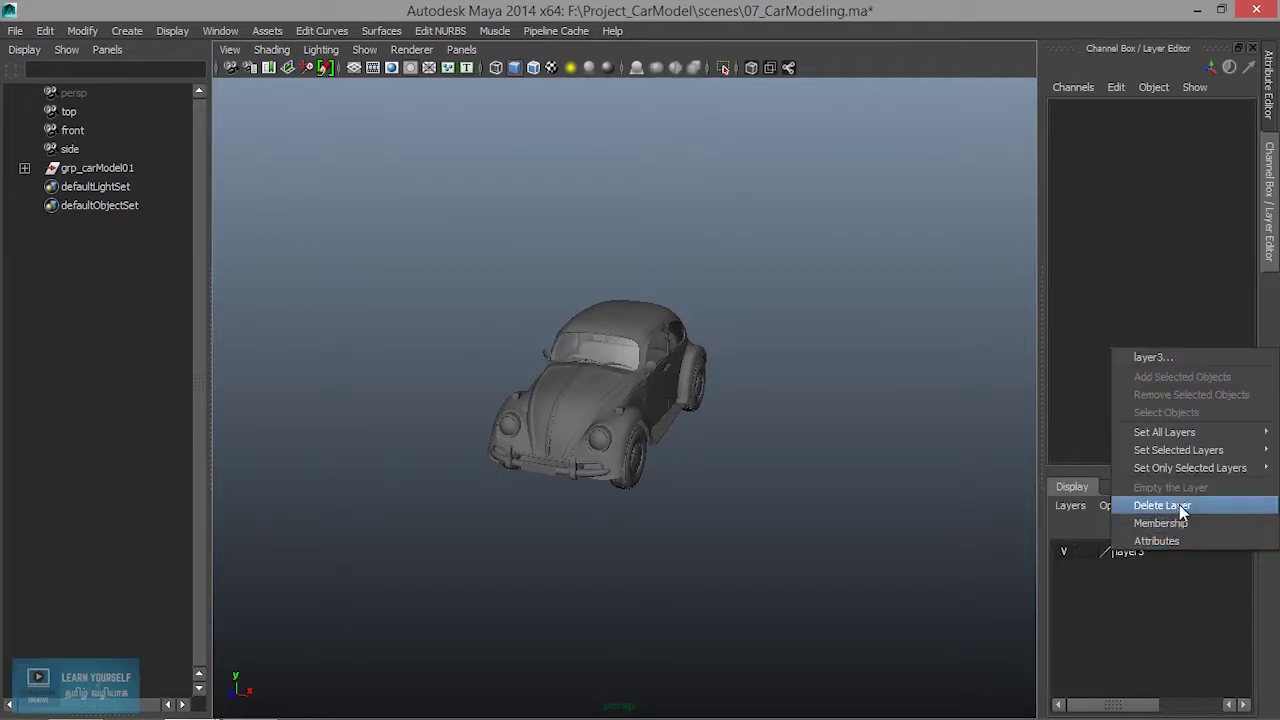
left_click(1179, 507)
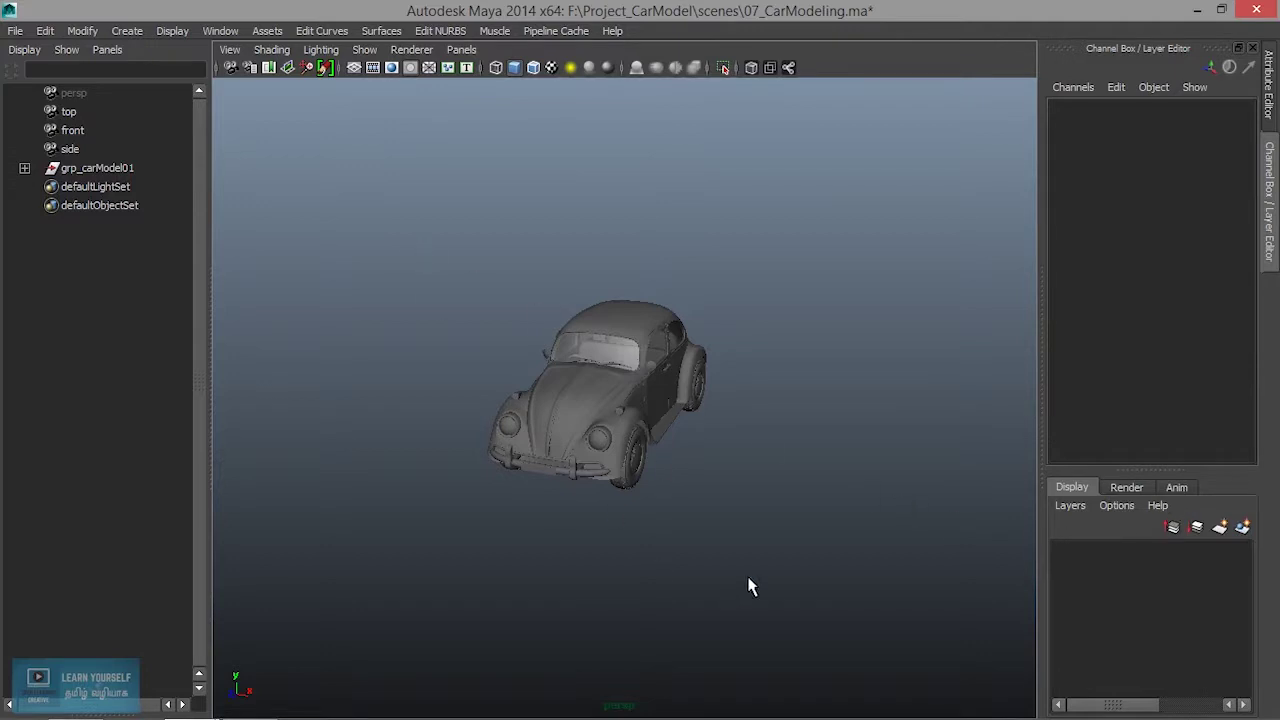
left_click(66, 167)
left_click(90, 170)
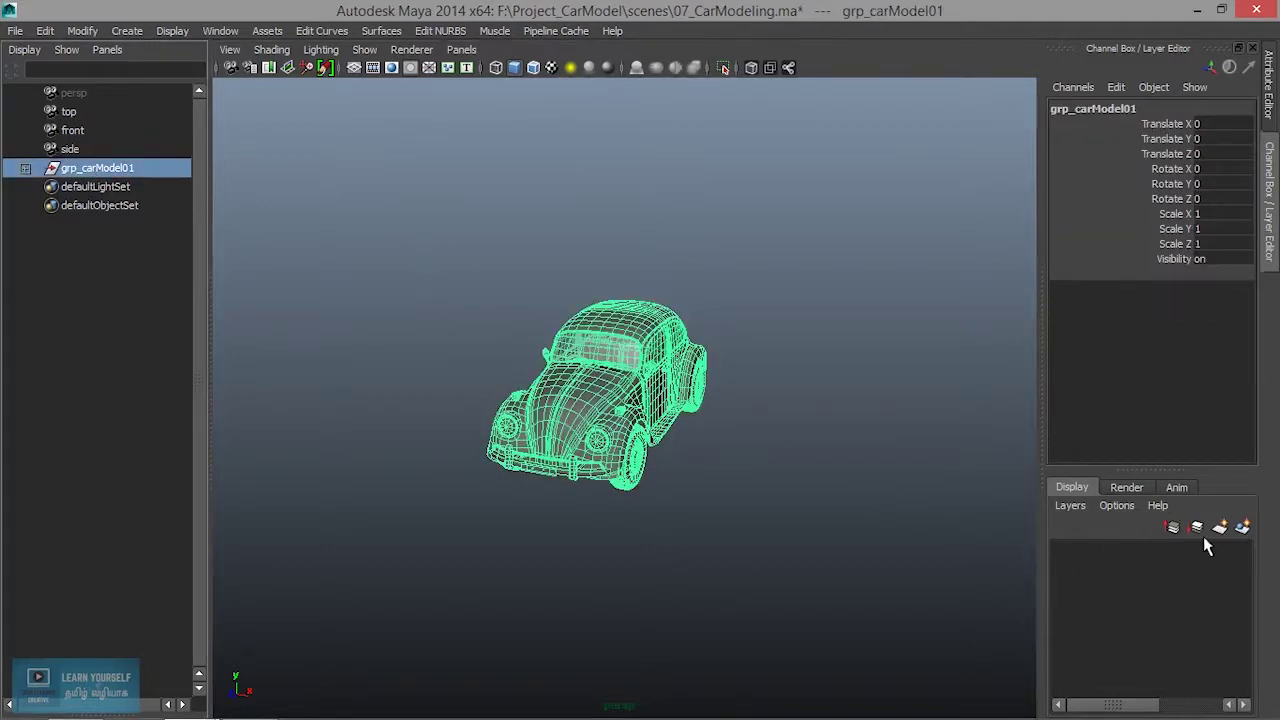
Step: Create a new layer holding the selected car and name it CarModel_layer1
left_click(1242, 527)
double_click(1145, 556)
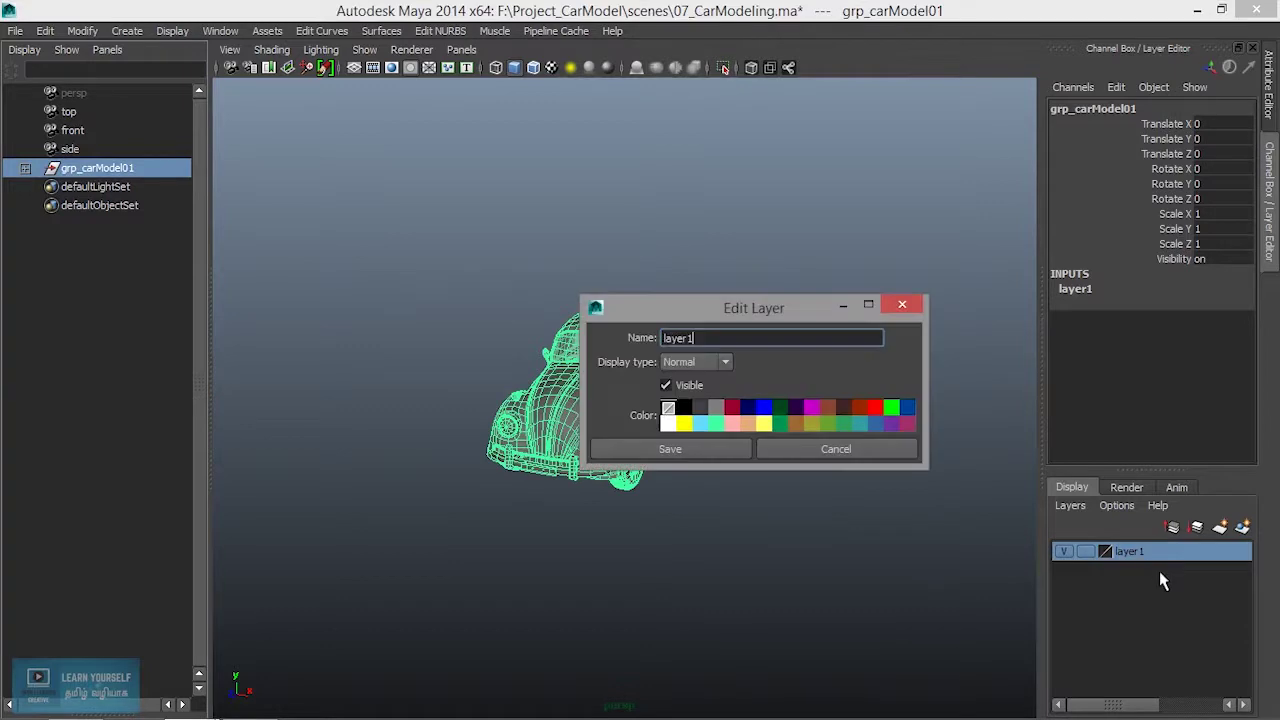
type("CarModel_")
left_click(699, 450)
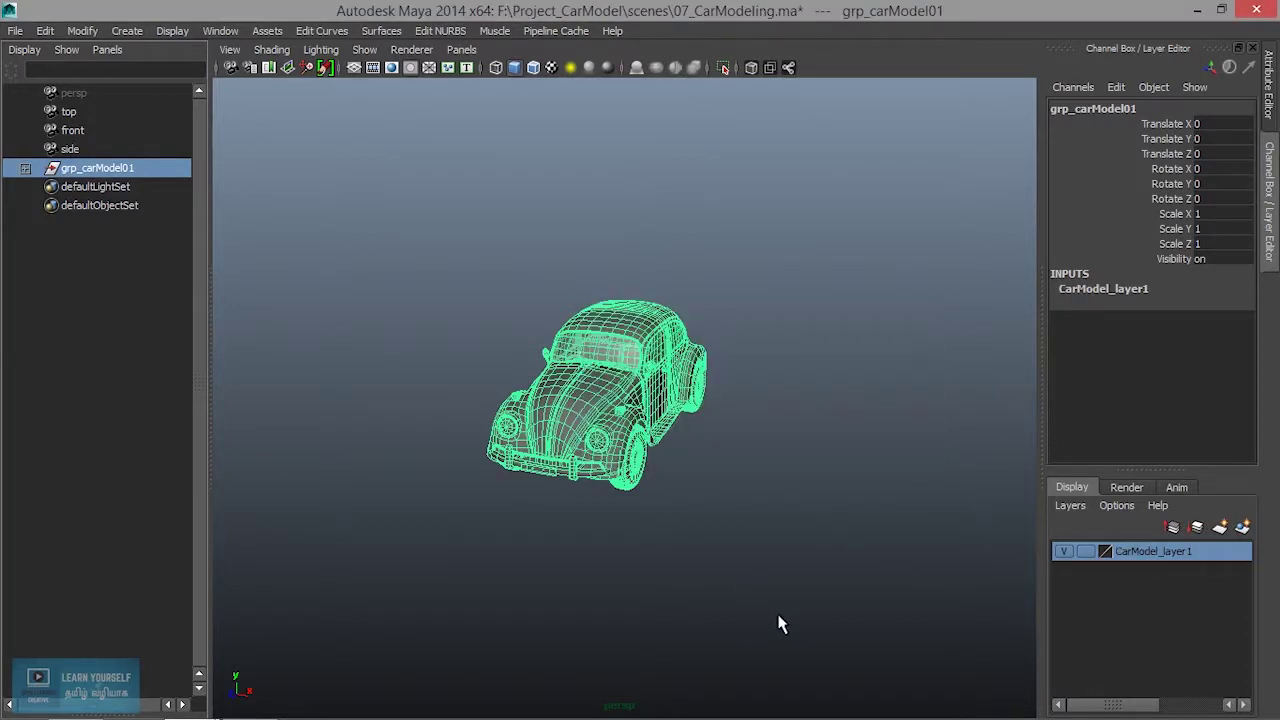
Step: Select the front bumper, switch to shaded display and orbit to a side view
left_click(610, 479)
key("5")
left_click_drag(610, 479, 566, 443, "alt")
scroll(694, 511, "up", 4)
mouse_move(694, 511)
left_mouse_down("alt")
mouse_move(737, 534)
mouse_move(771, 526)
left_mouse_up("alt")
left_click(793, 265)
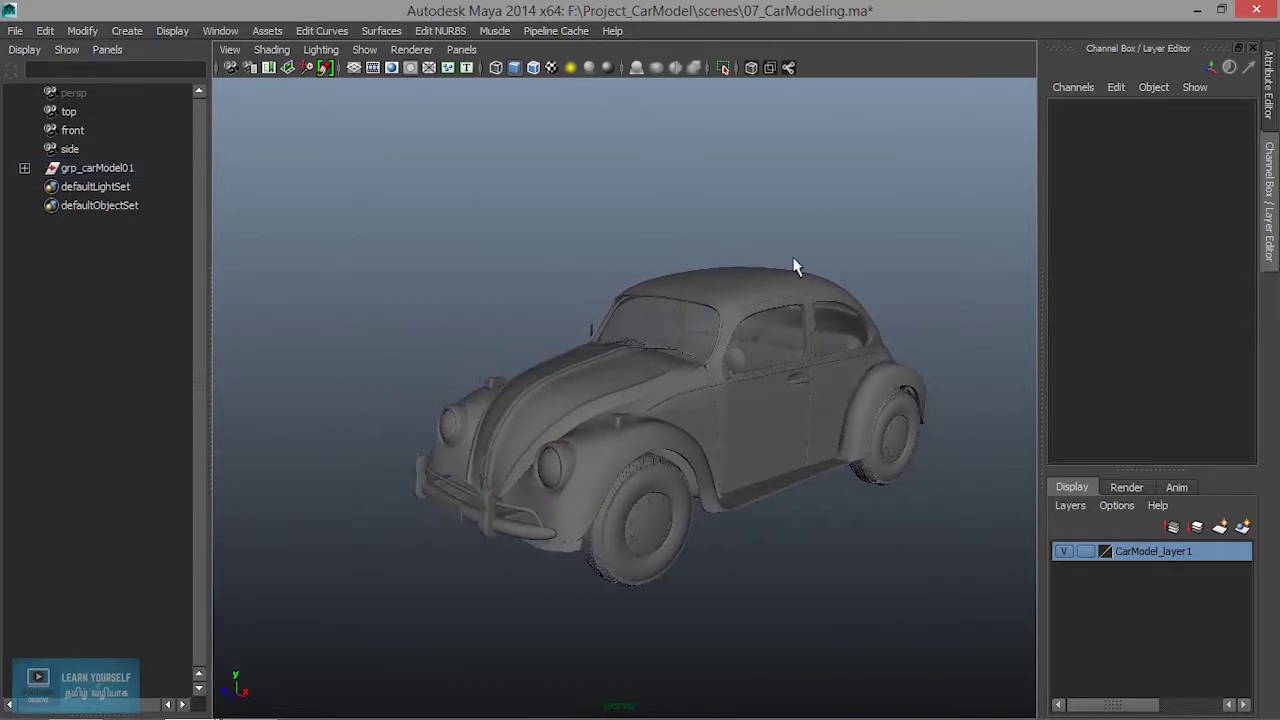
scroll(810, 290, "up", 2)
mouse_move(800, 333)
left_mouse_down("alt")
mouse_move(734, 280)
mouse_move(777, 297)
left_mouse_up("alt")
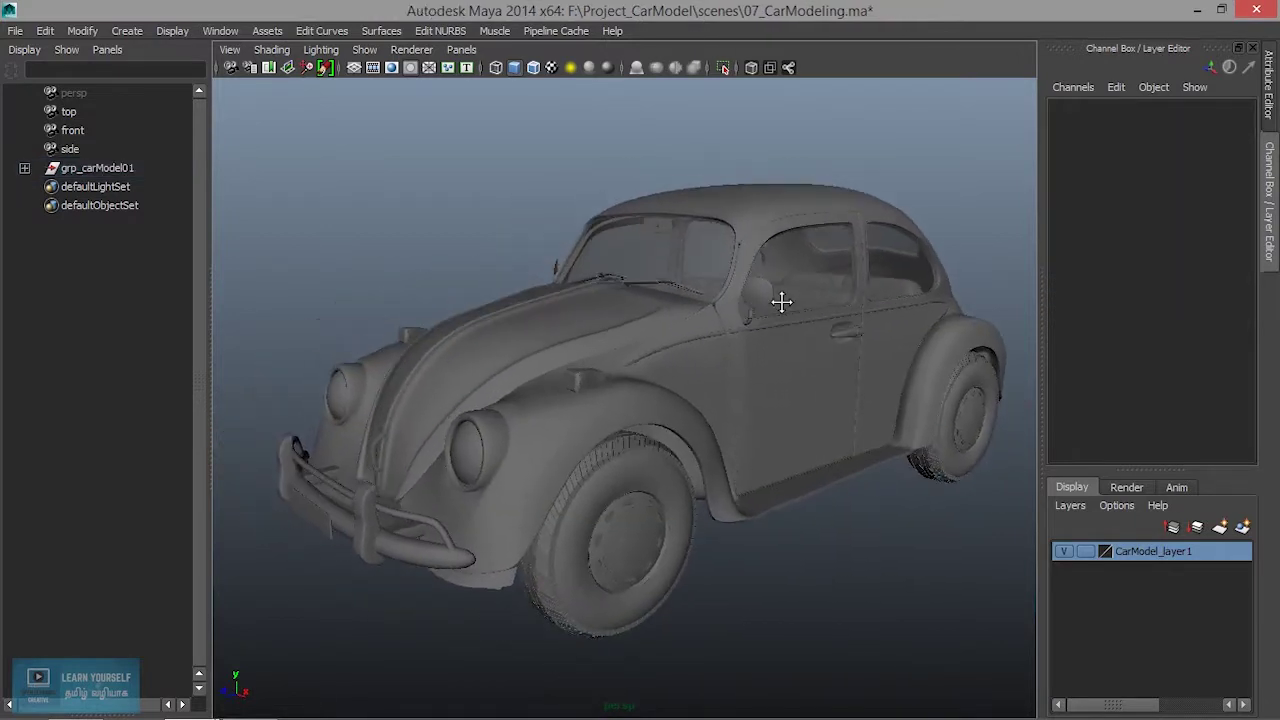
mouse_move(820, 323)
right_mouse_down("alt")
mouse_move(749, 319)
mouse_move(809, 337)
right_mouse_up("alt")
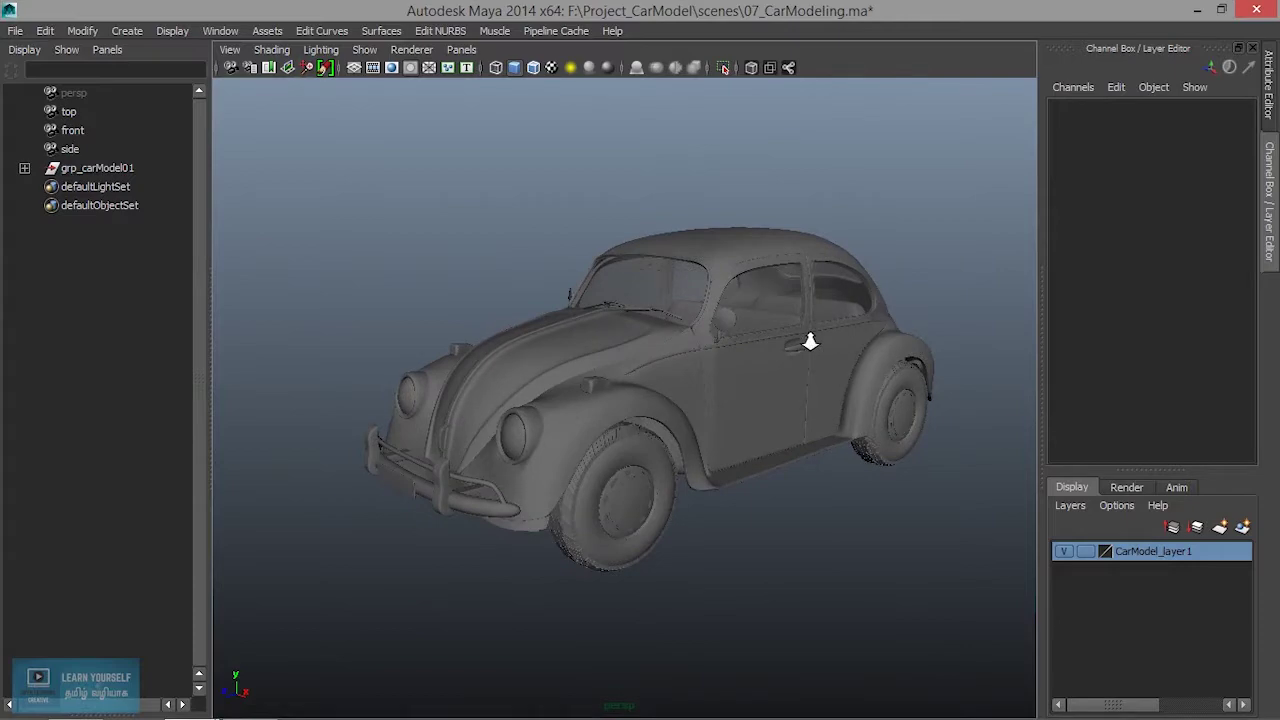